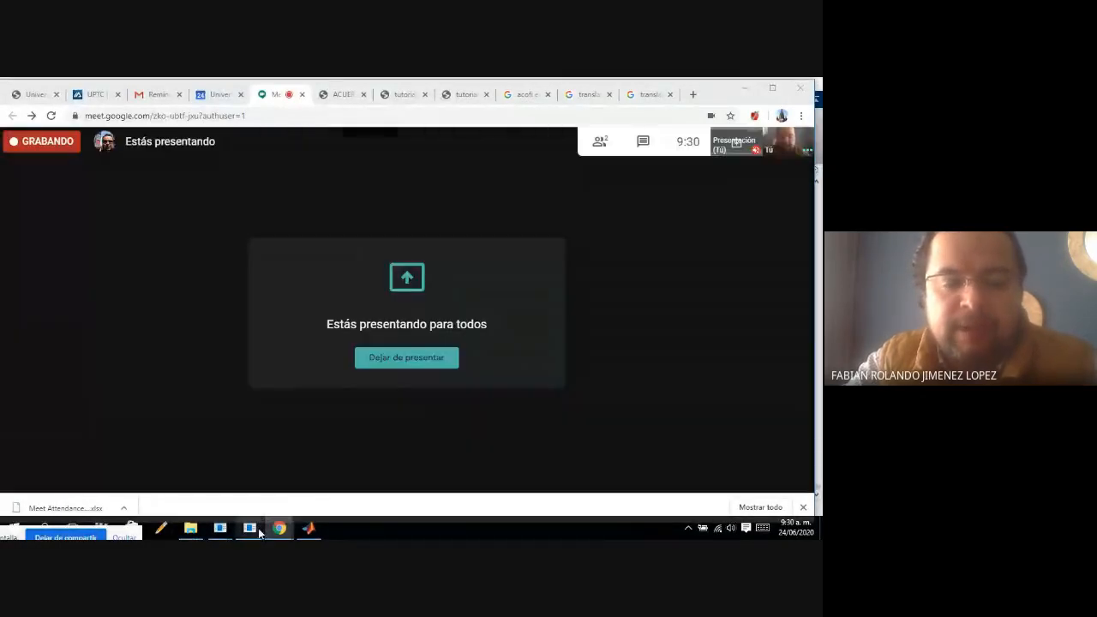
Review the Ejemplo 2 block diagram in the 01 Estabilidad Routh Jury 2020 presentation and switch to MATLAB.
mouse_move(258, 528)
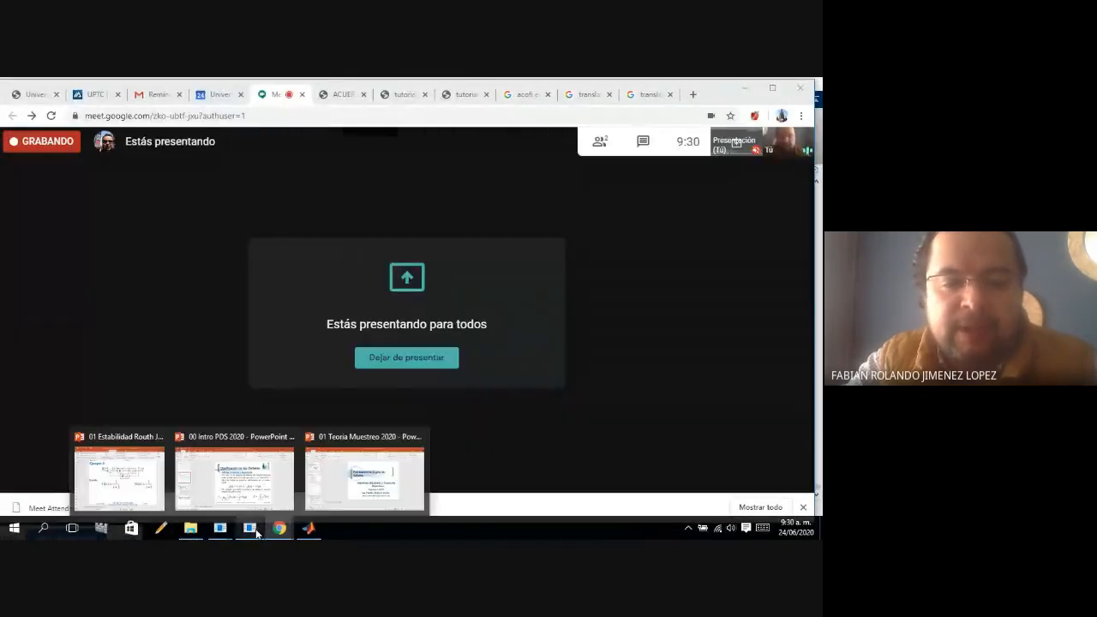
left_click(148, 495)
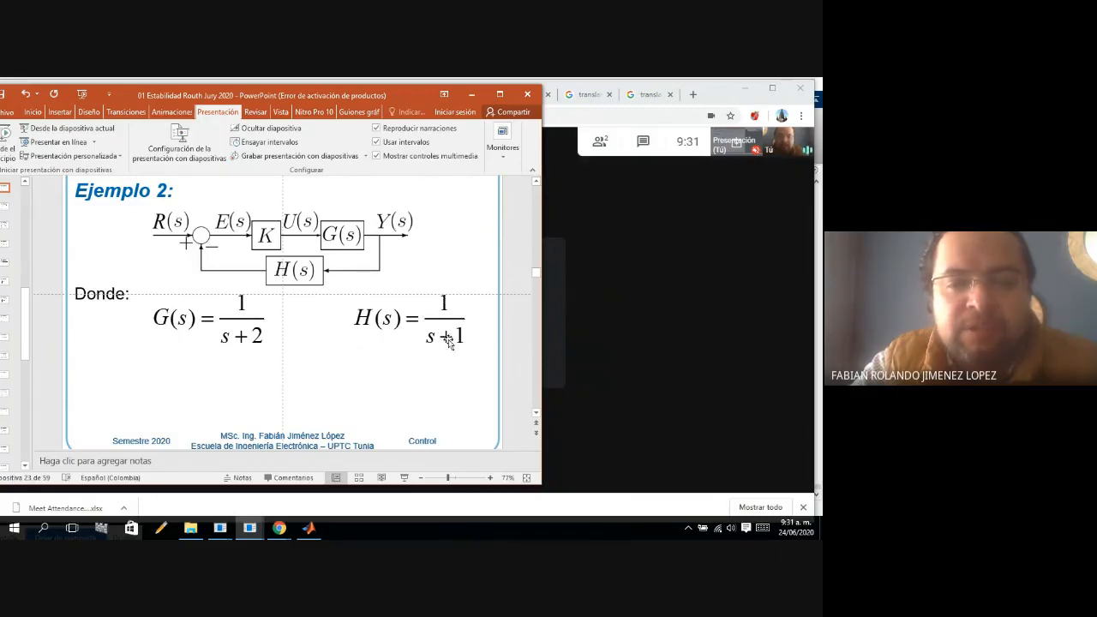
left_click(313, 532)
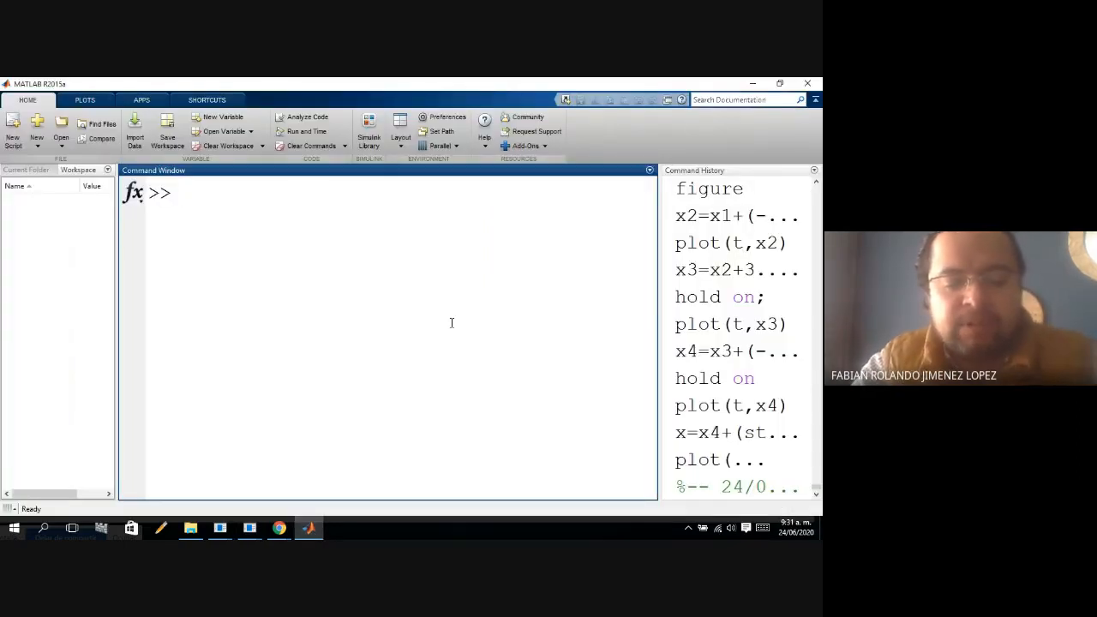
Define the transfer function G in the command window as G=tf(1,[1 1]).
type("G")
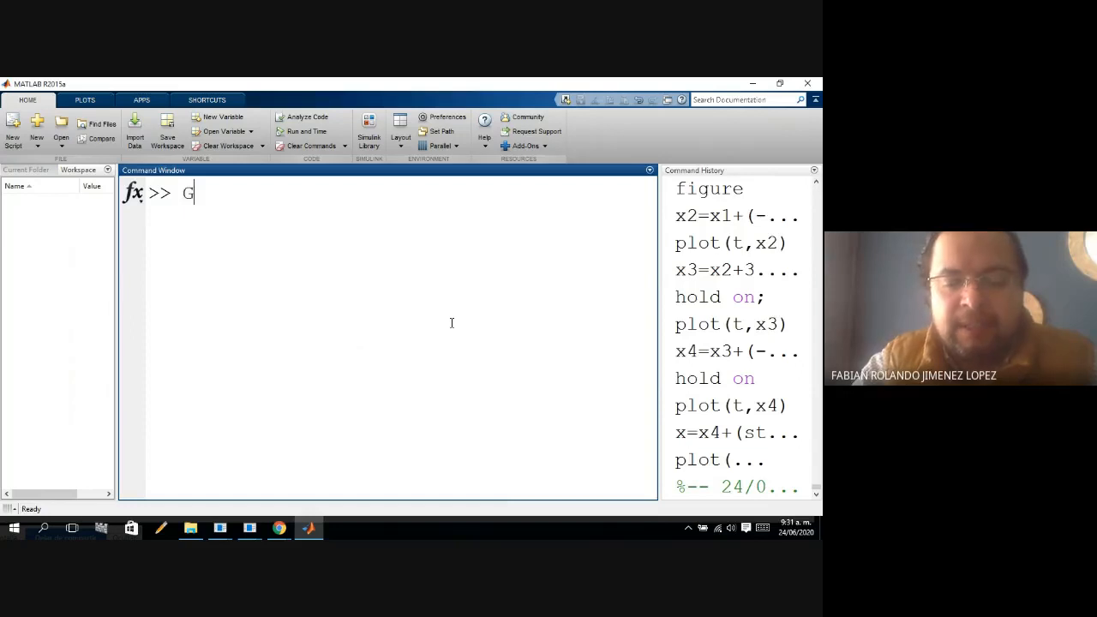
type("=")
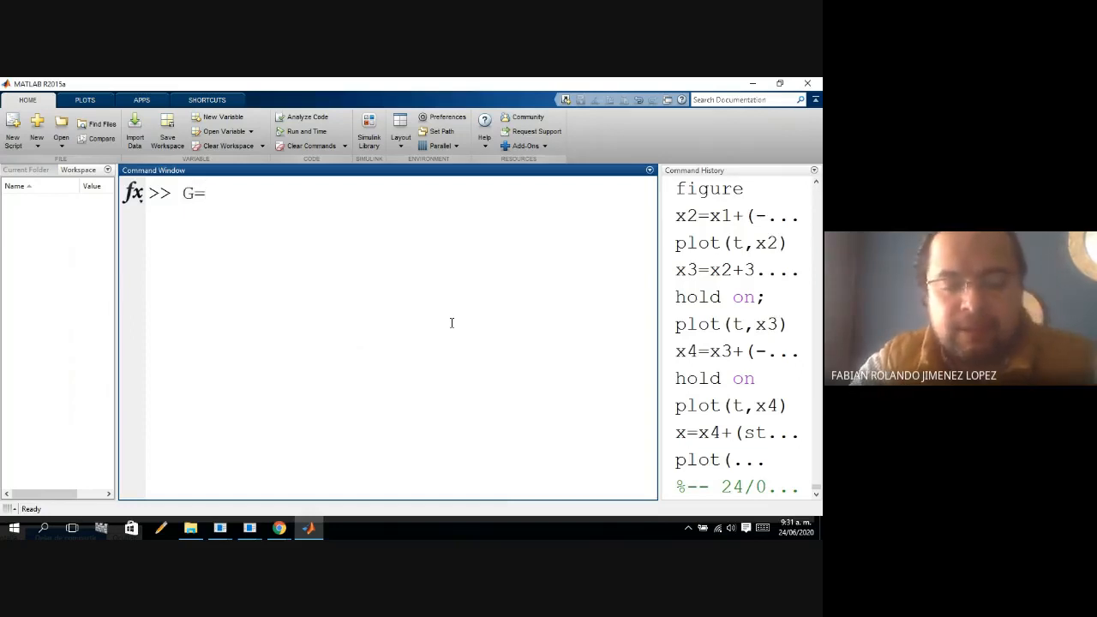
type("tf(1")
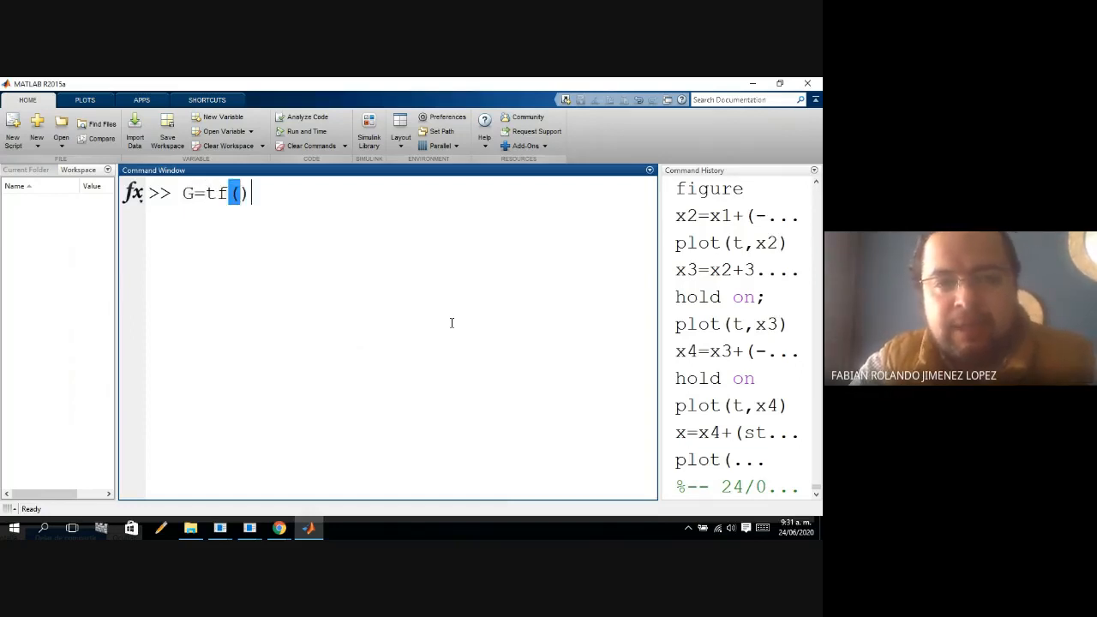
type(",")
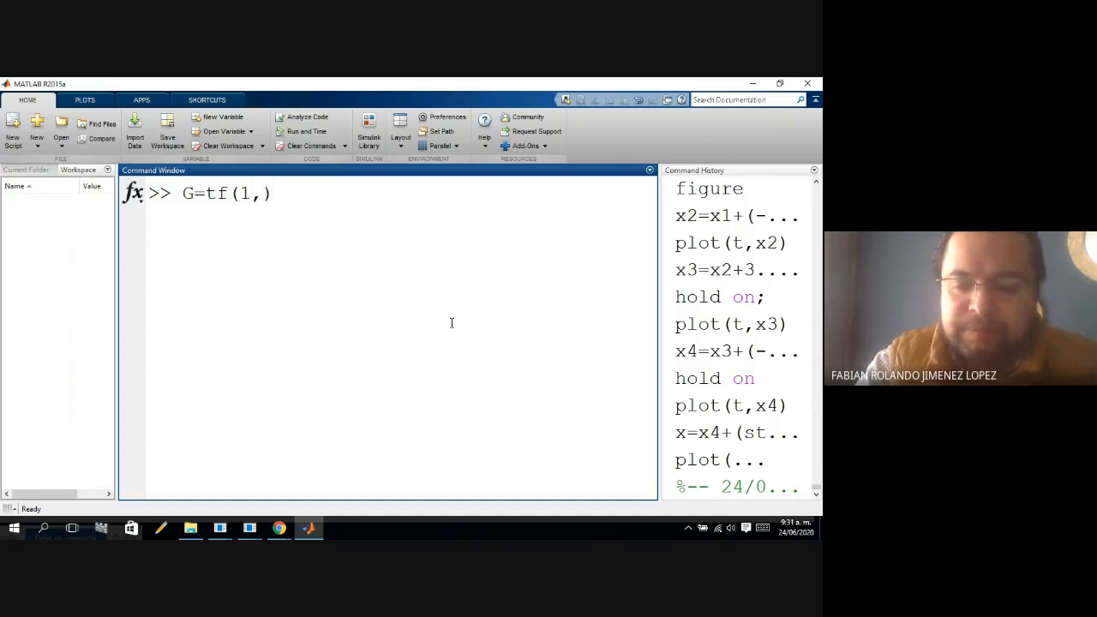
type("[1 ")
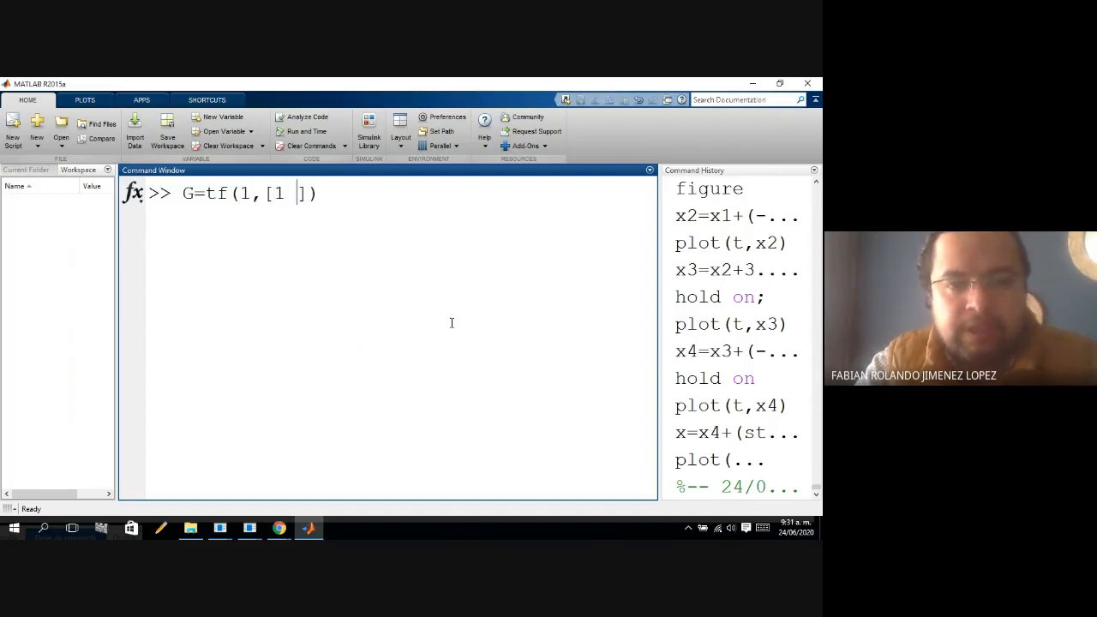
type("1")
key("Return")
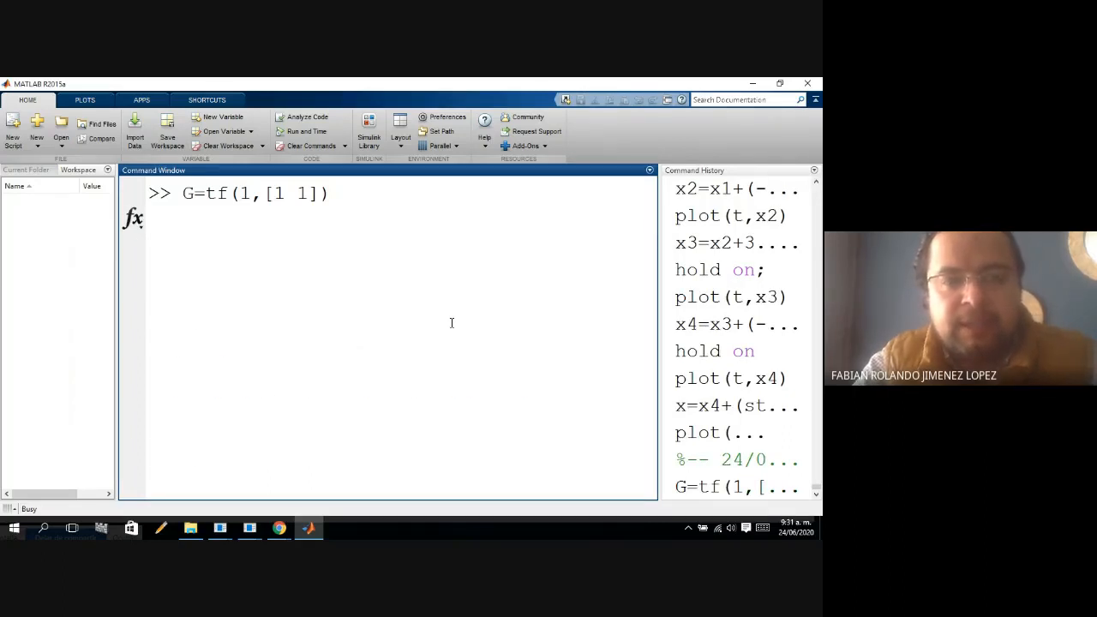
Define the feedback transfer function H in the command window as H=tf(1,[1 2]).
type("H")
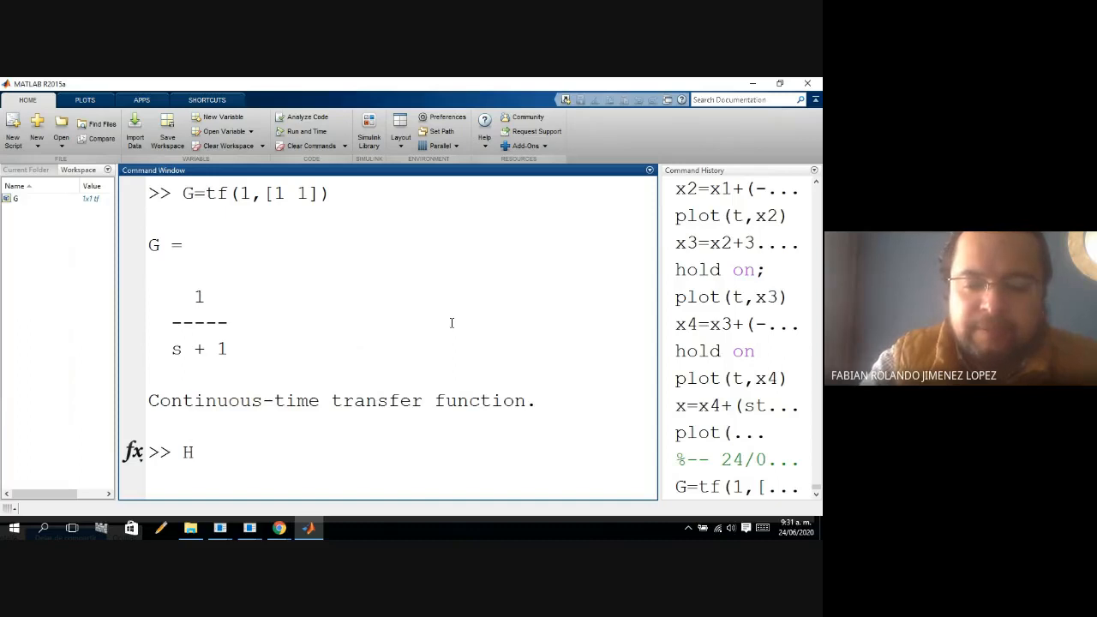
type("=T")
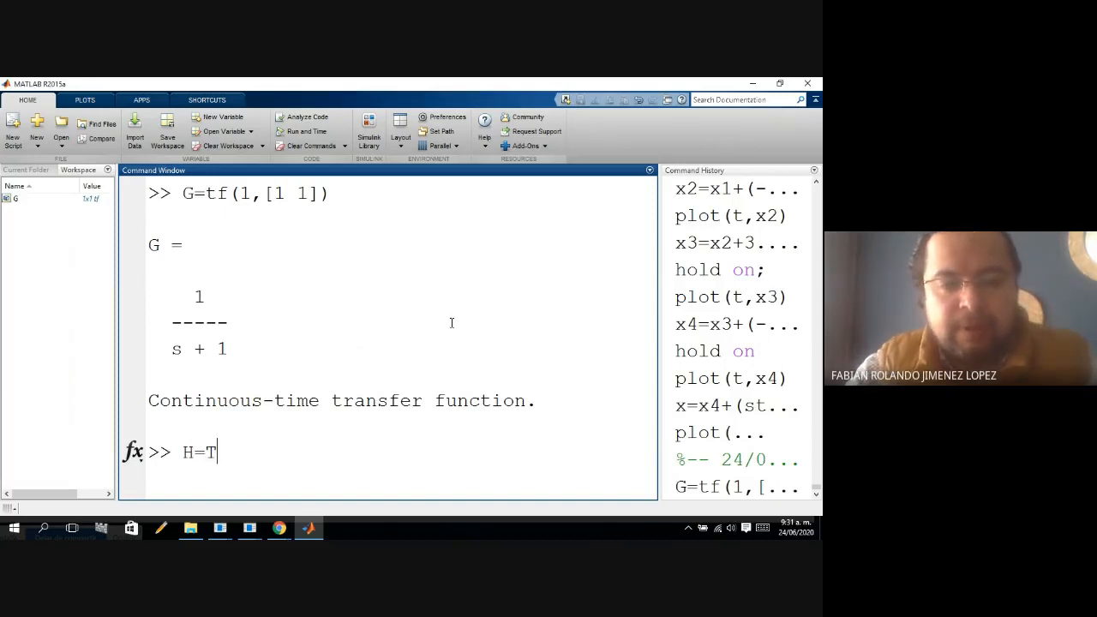
type("f")
key("BackSpace")
key("BackSpace")
type("tf(")
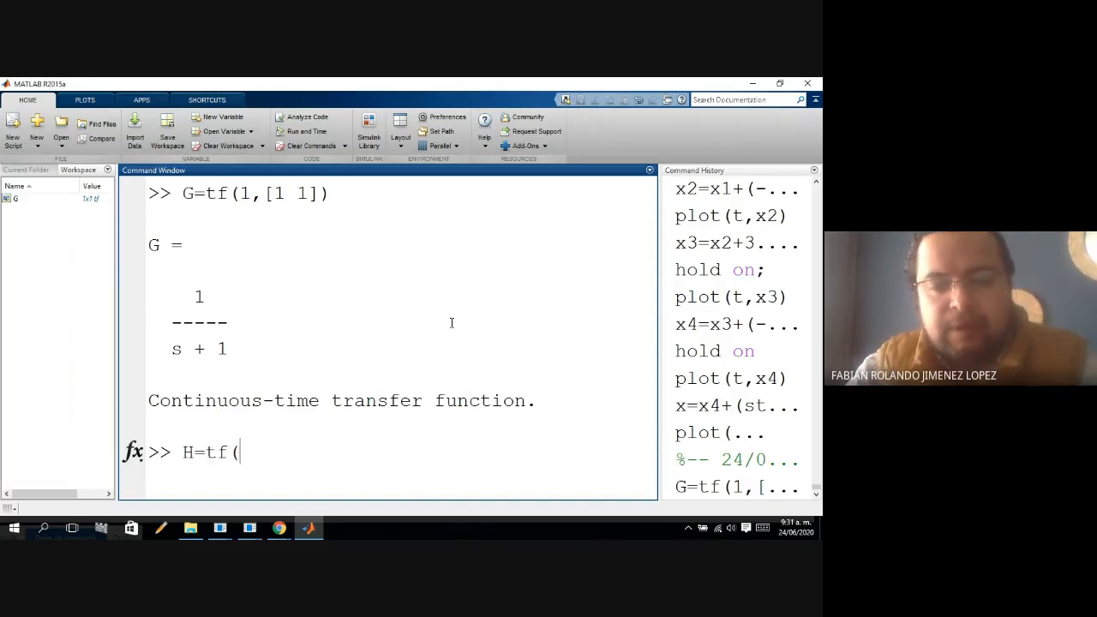
type("1,)")
key("Left")
type("1,")
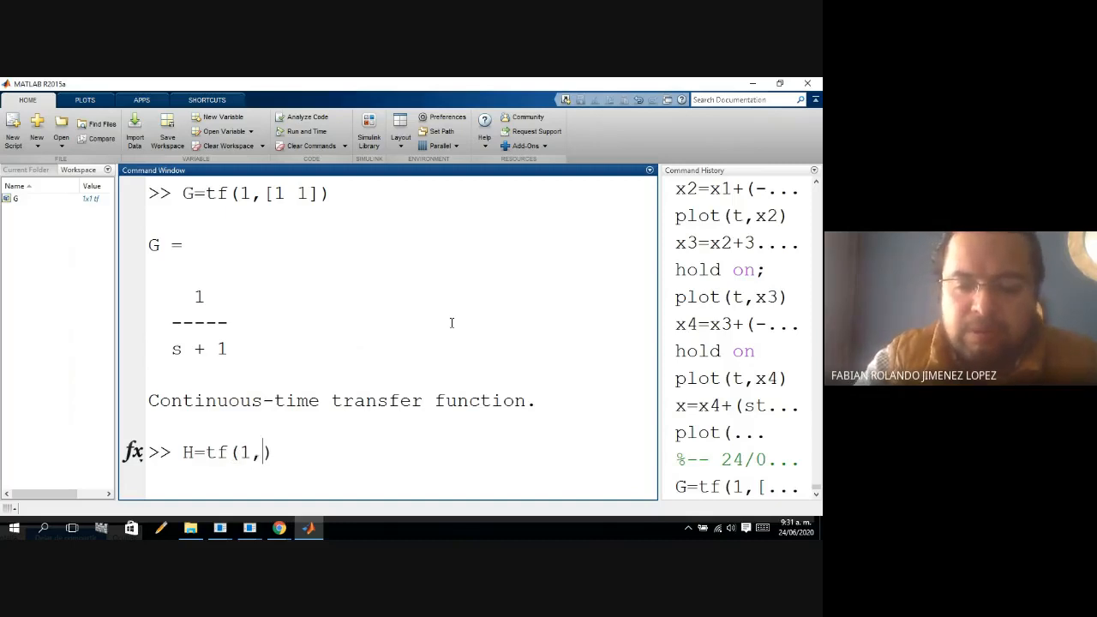
type("[]")
key("Left")
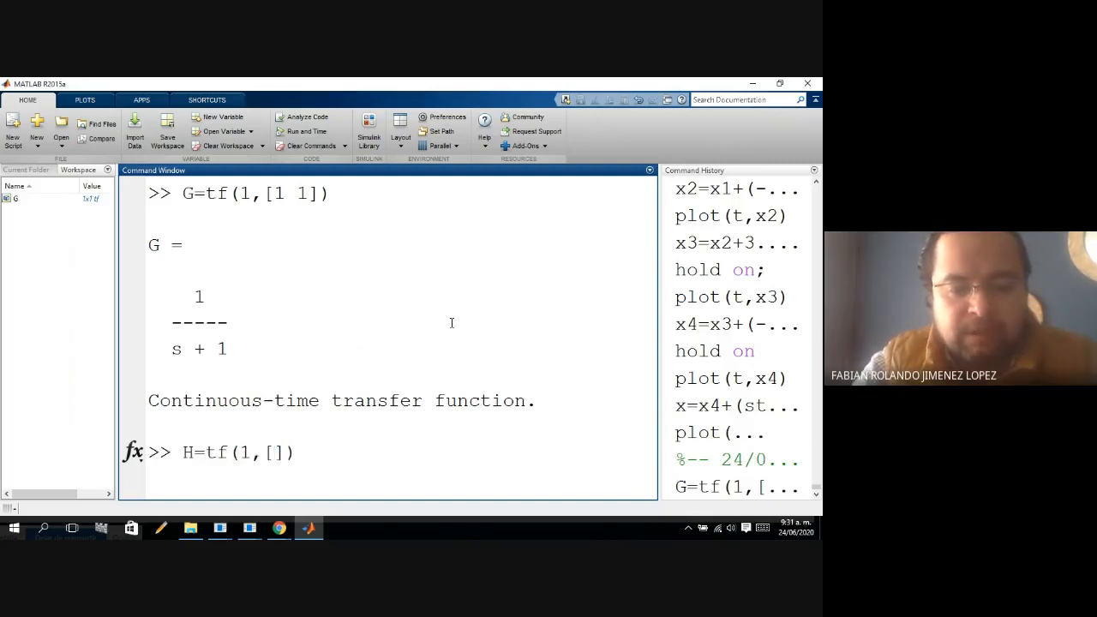
type("1 2")
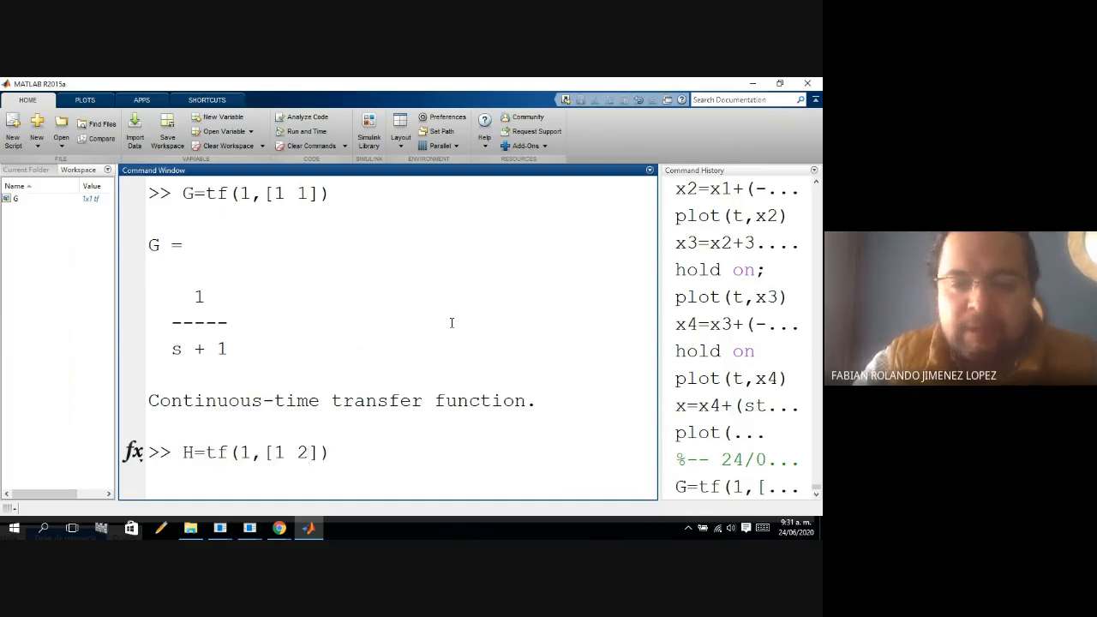
key("Return")
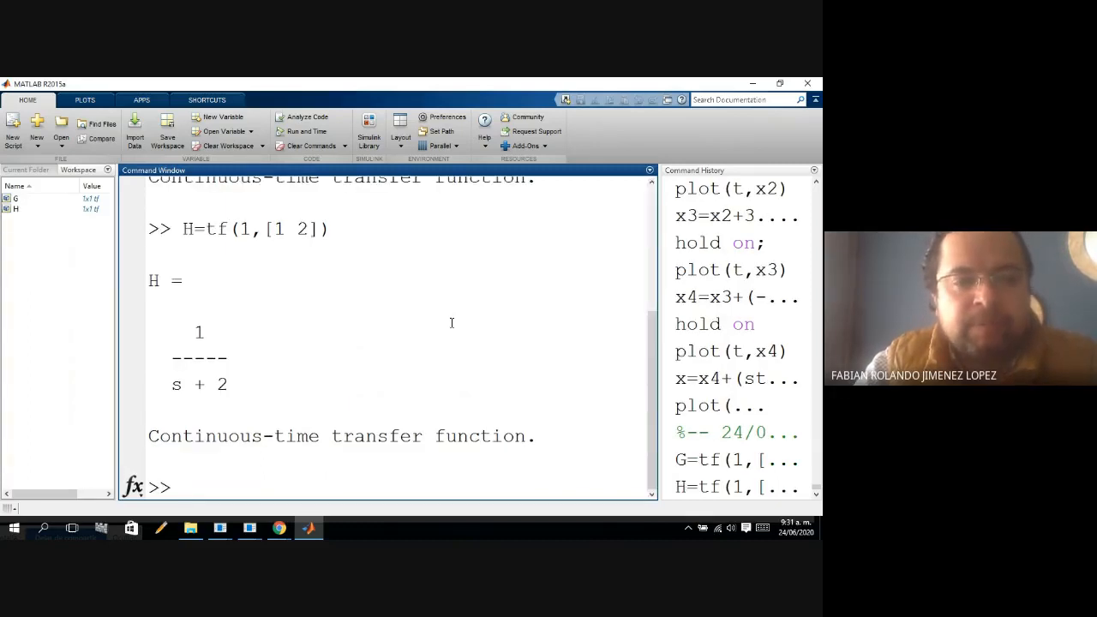
Compute the open-loop transfer function as Gla=G*H.
type("Gla")
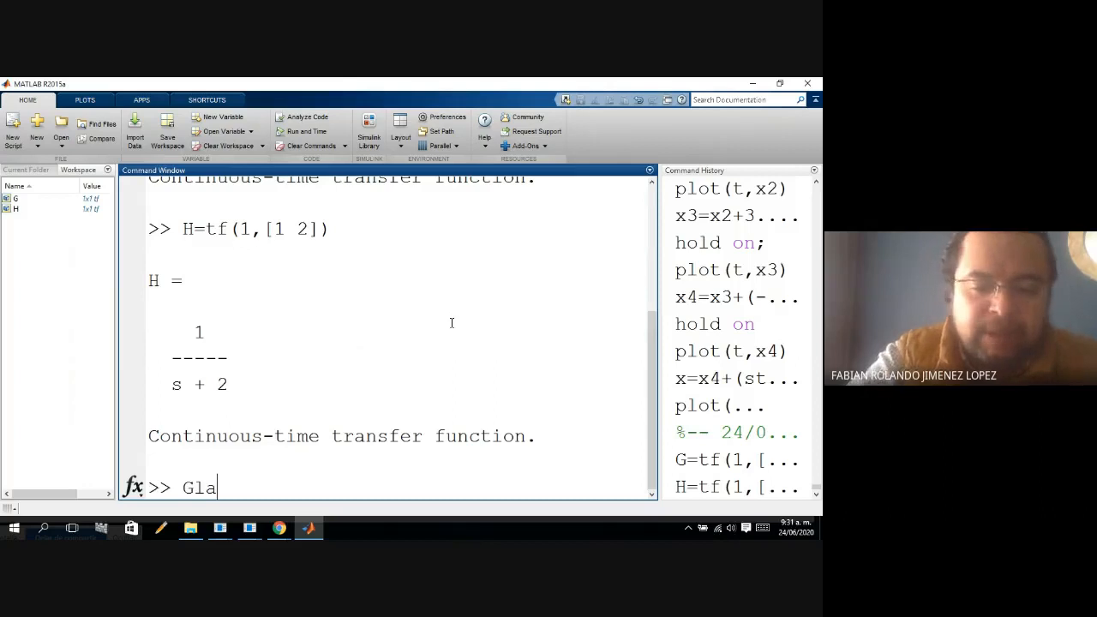
type("=G*")
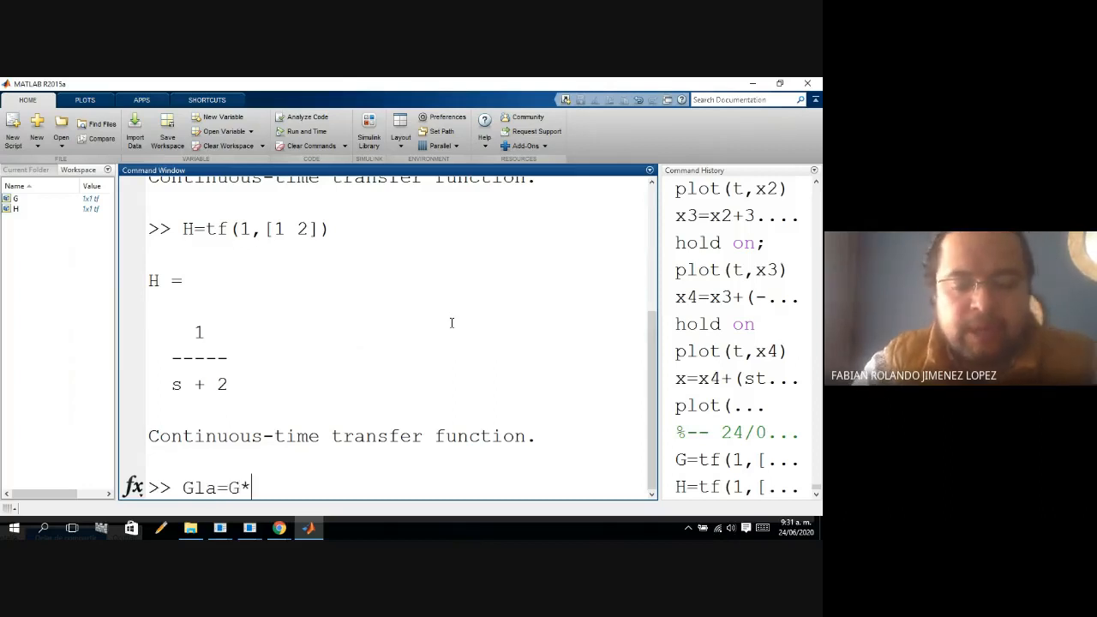
type("H")
key("Return")
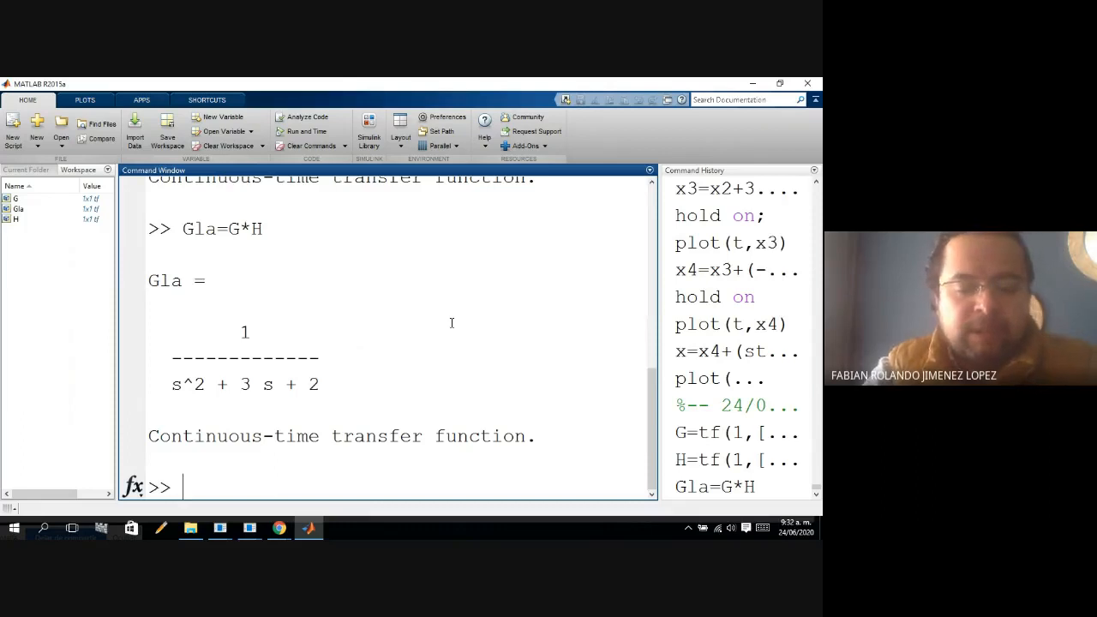
Compute the roots of the open-loop denominator polynomial with roots([1 3 2]).
type("rootd")
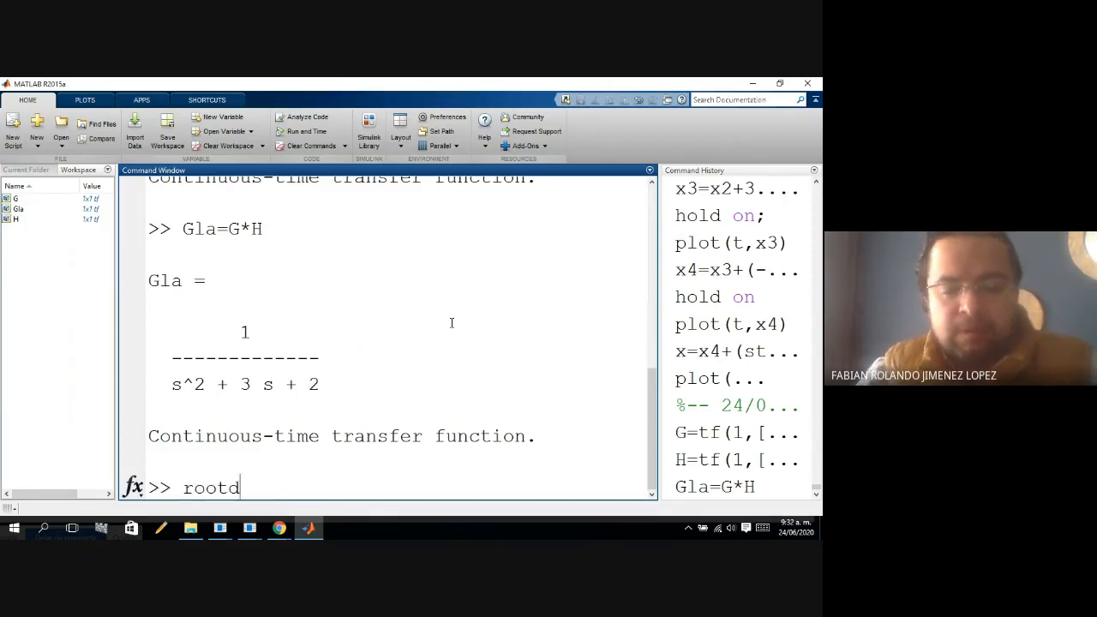
key("BackSpace")
type("d")
key("BackSpace")
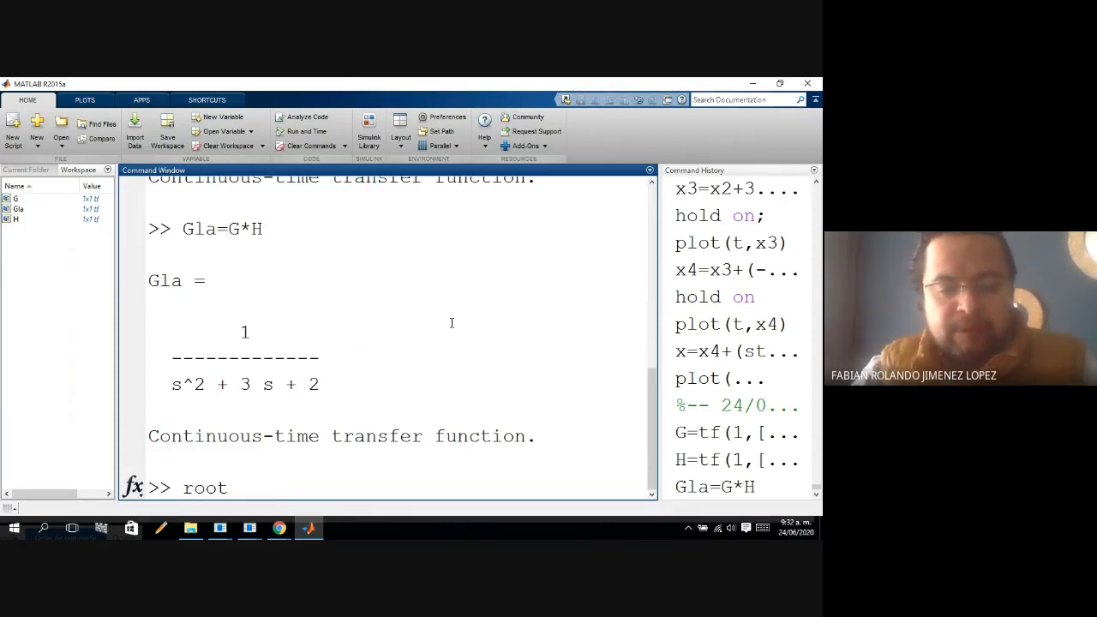
type("s([])")
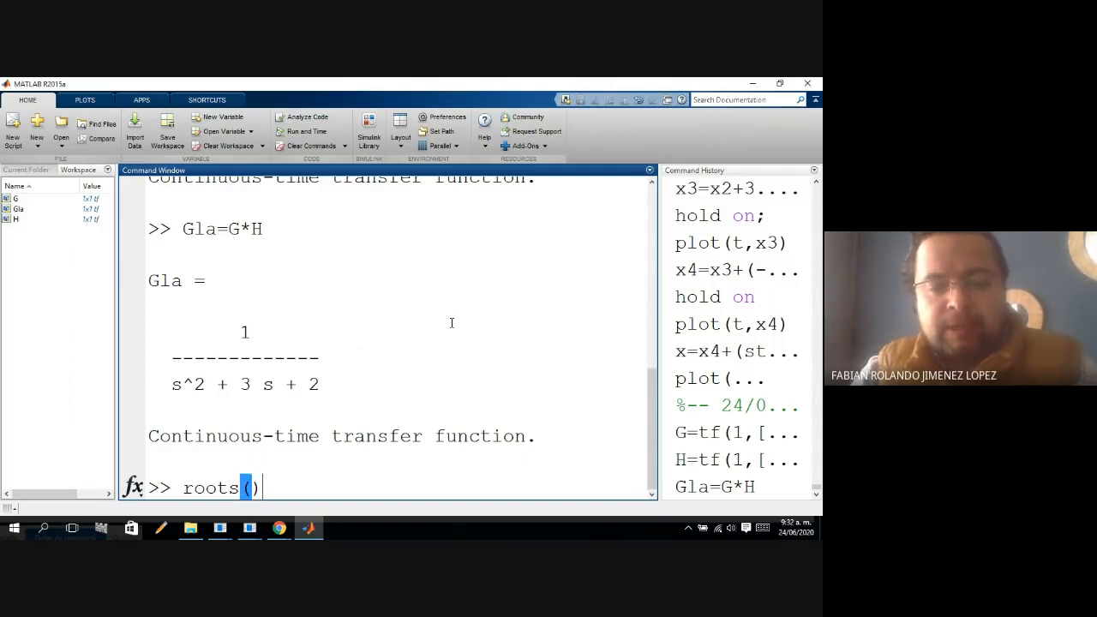
key("Left")
type("[]")
key("Left")
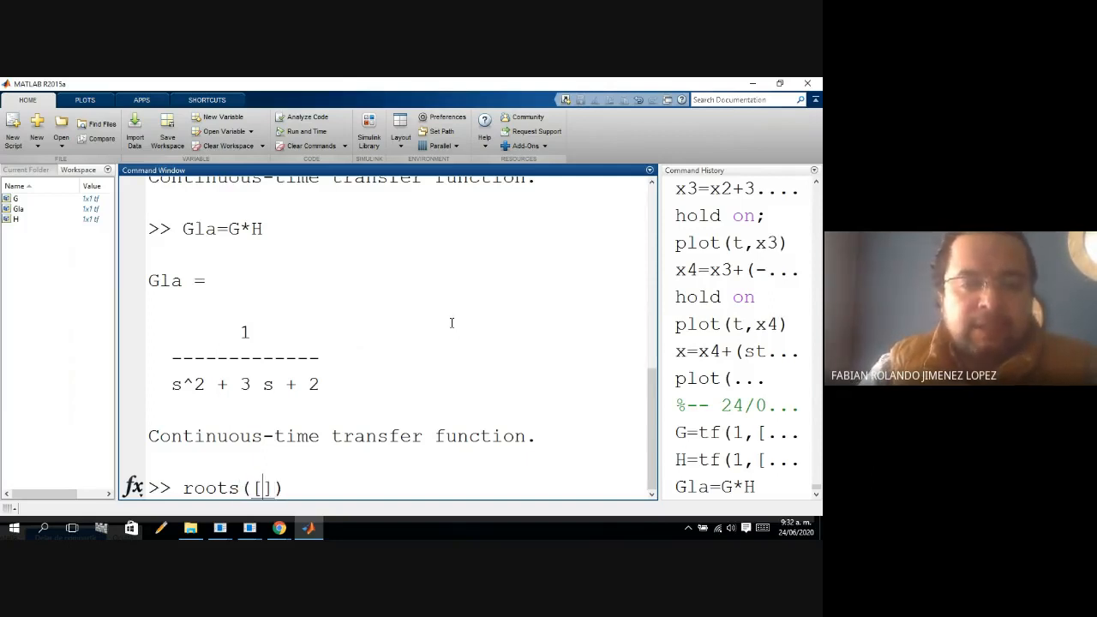
type("1 ")
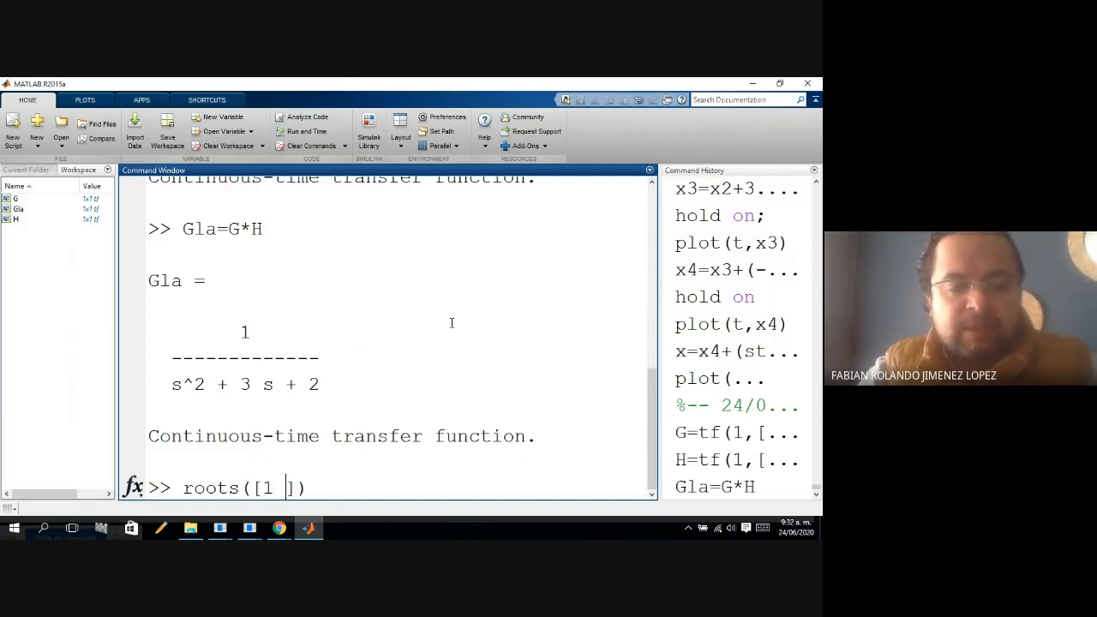
type("3 ")
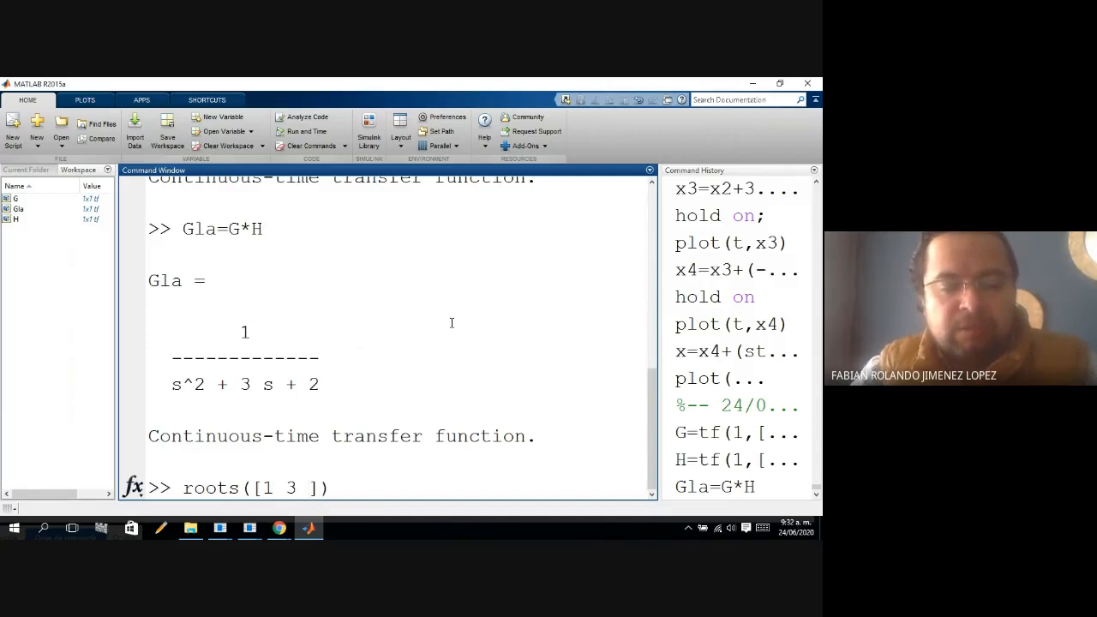
type("2")
key("Return")
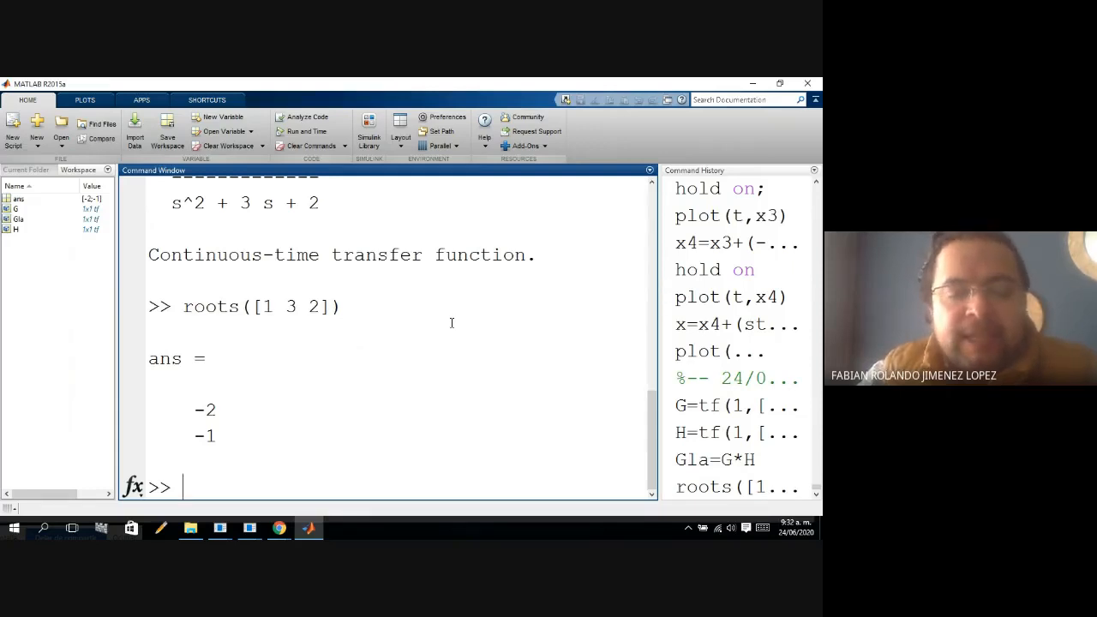
Recheck G(s) and H(s) on the Ejemplo 2 slide in PowerPoint and return to MATLAB.
left_click(225, 532)
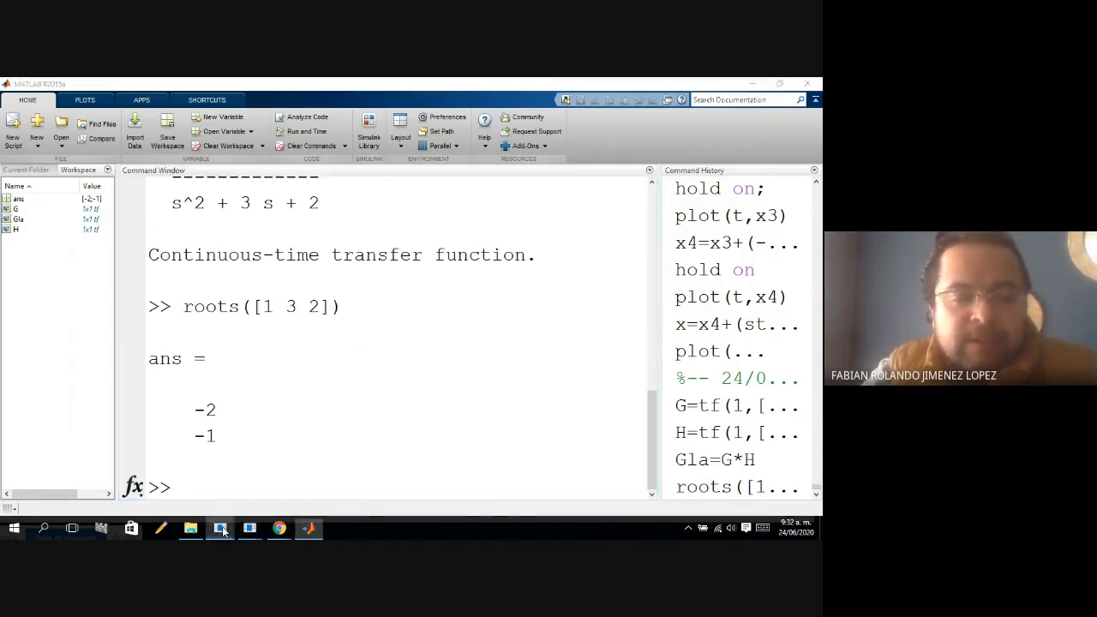
mouse_move(250, 531)
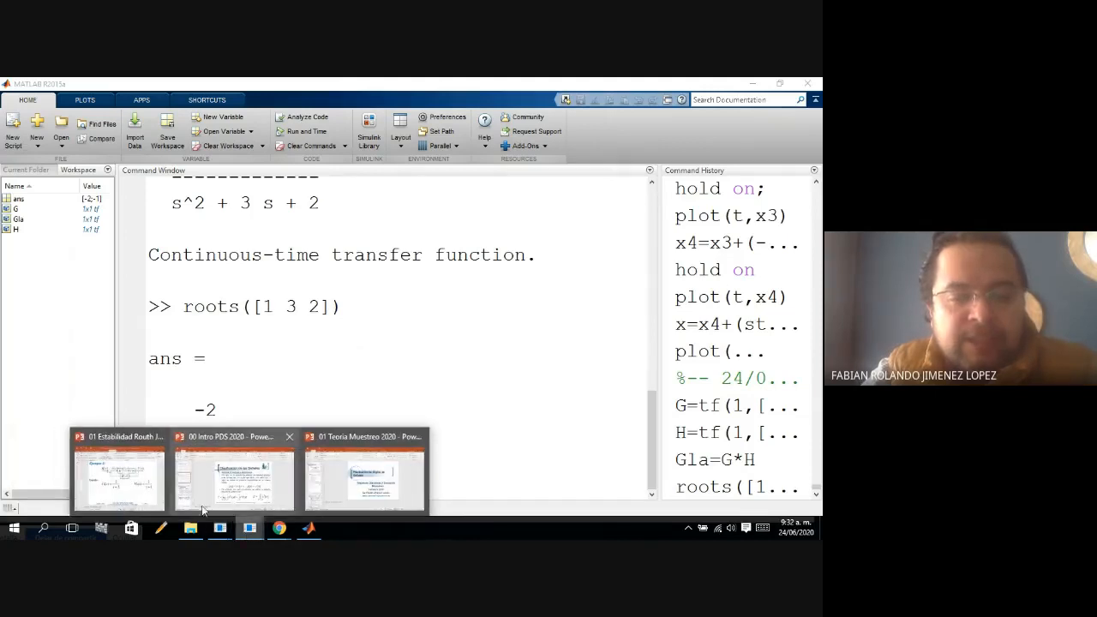
left_click(145, 497)
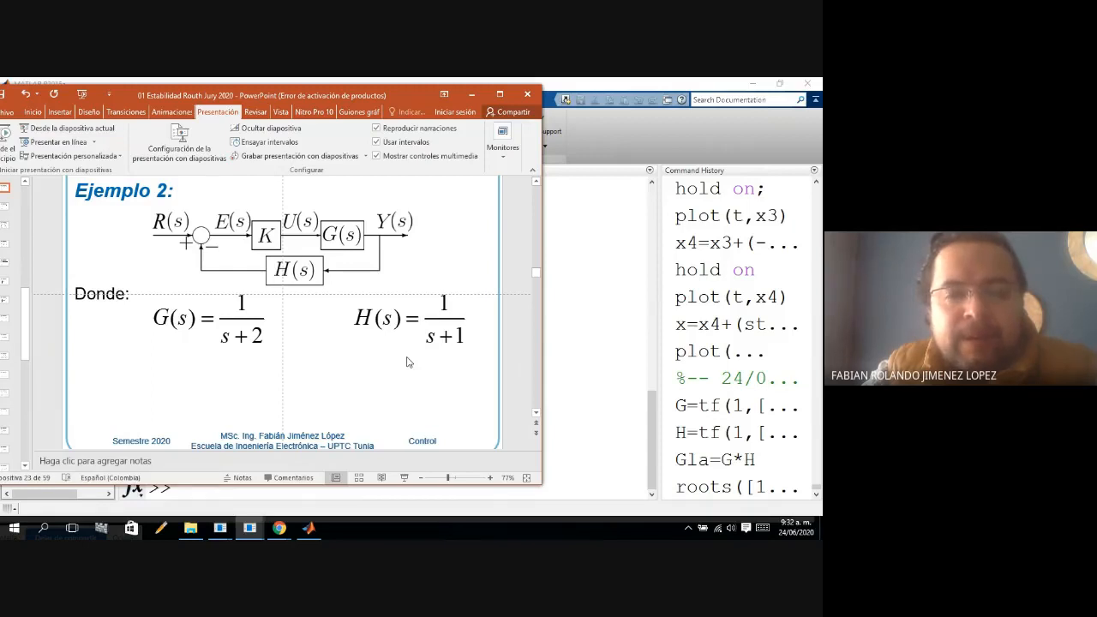
left_click(608, 408)
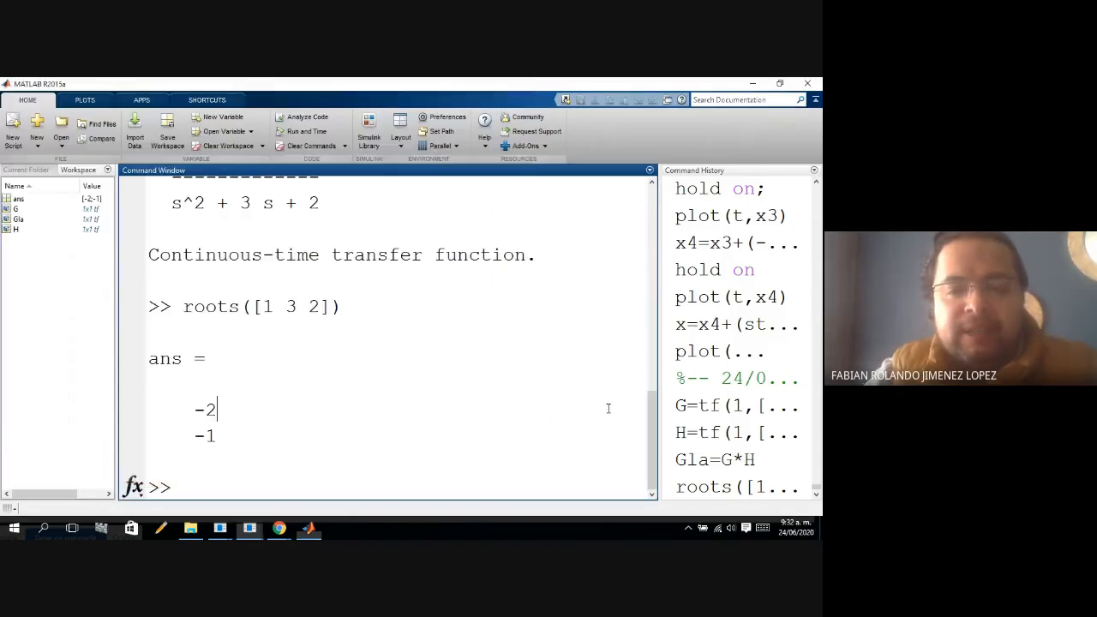
Launch the SISO Design Tool from the command window with sisotool.
left_click(224, 480)
type("siso")
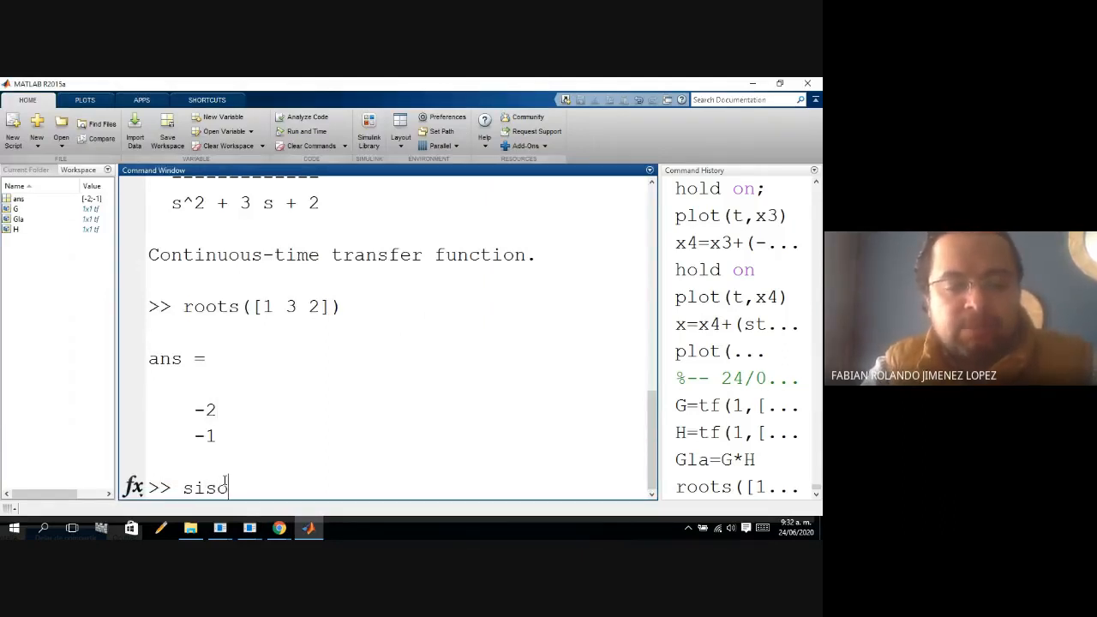
type("too")
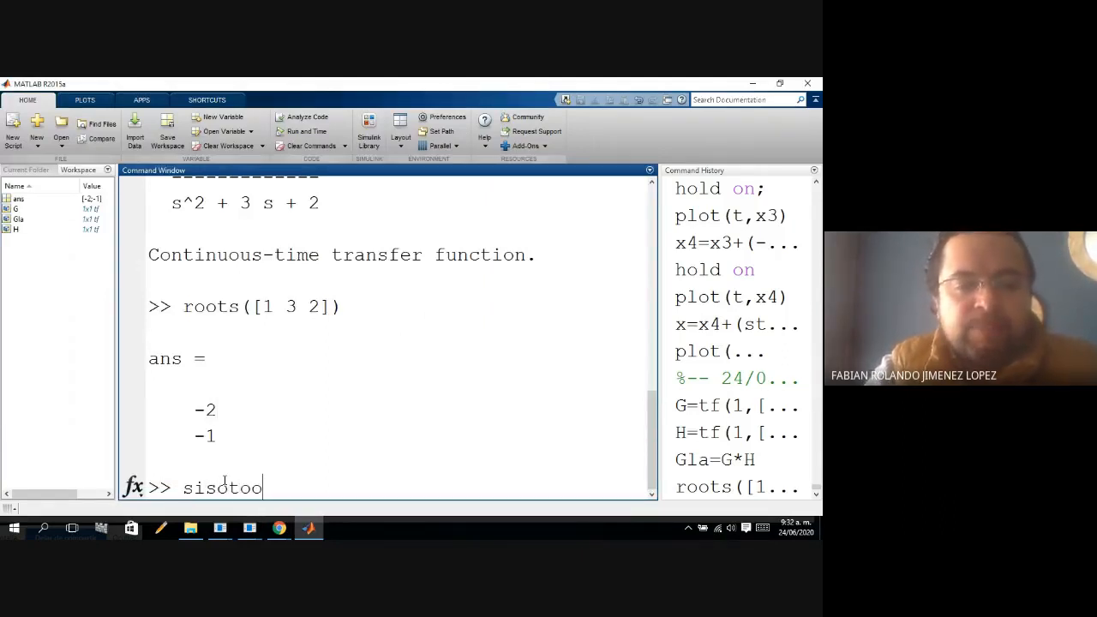
type("l")
key("Return")
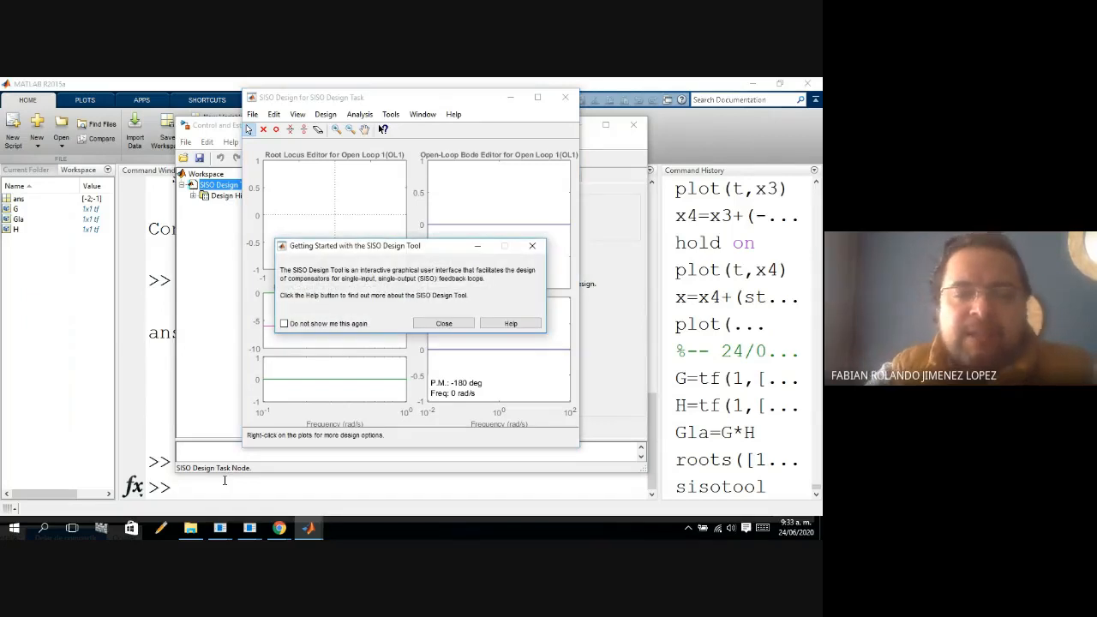
Dismiss the Getting Started message and arrange the SISO Design and Control and Estimation Tools Manager windows side by side.
left_click(532, 247)
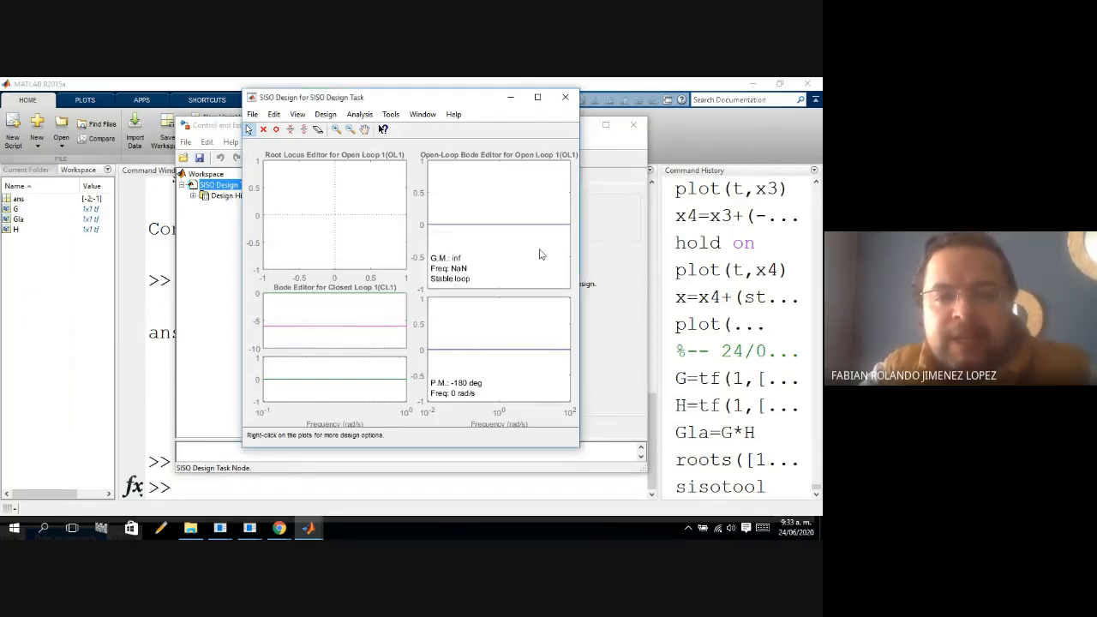
left_click_drag(444, 101, 698, 131)
left_click(412, 133)
left_click_drag(412, 133, 245, 134)
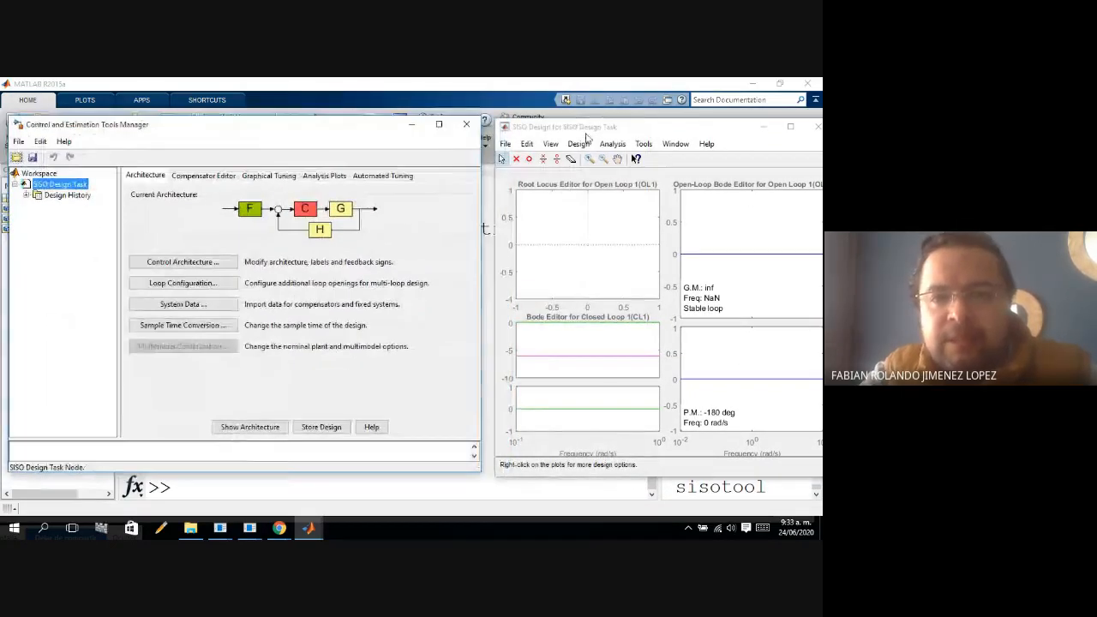
Review each of the six available control architectures and close the selection, keeping the F-C-G forward path with H in the feedback.
left_click_drag(588, 135, 553, 122)
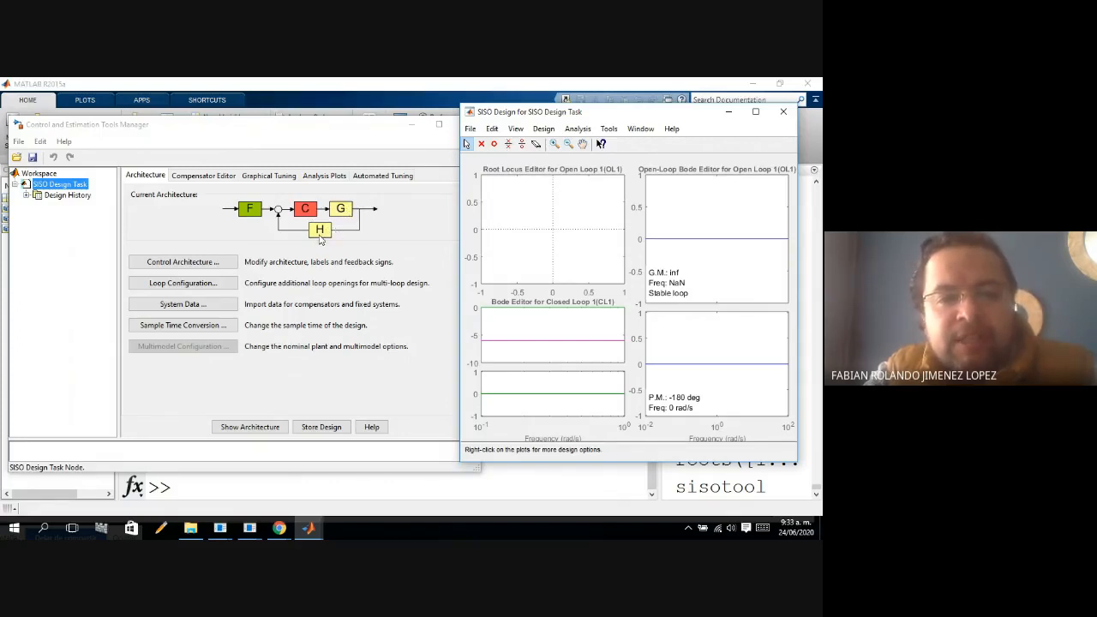
left_click(204, 268)
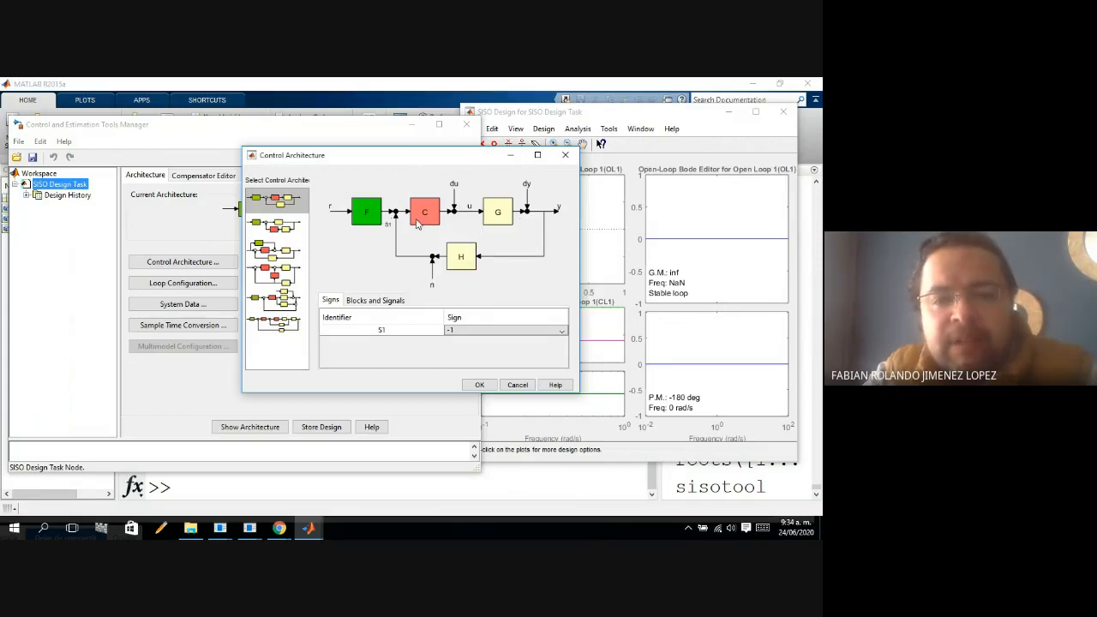
left_click(278, 231)
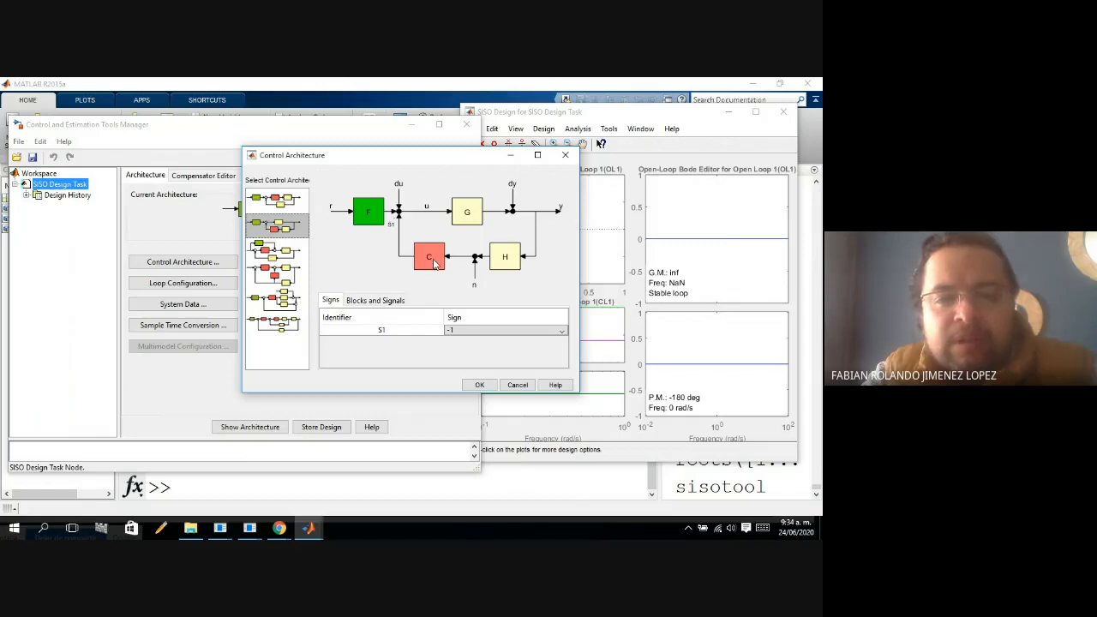
left_click(292, 258)
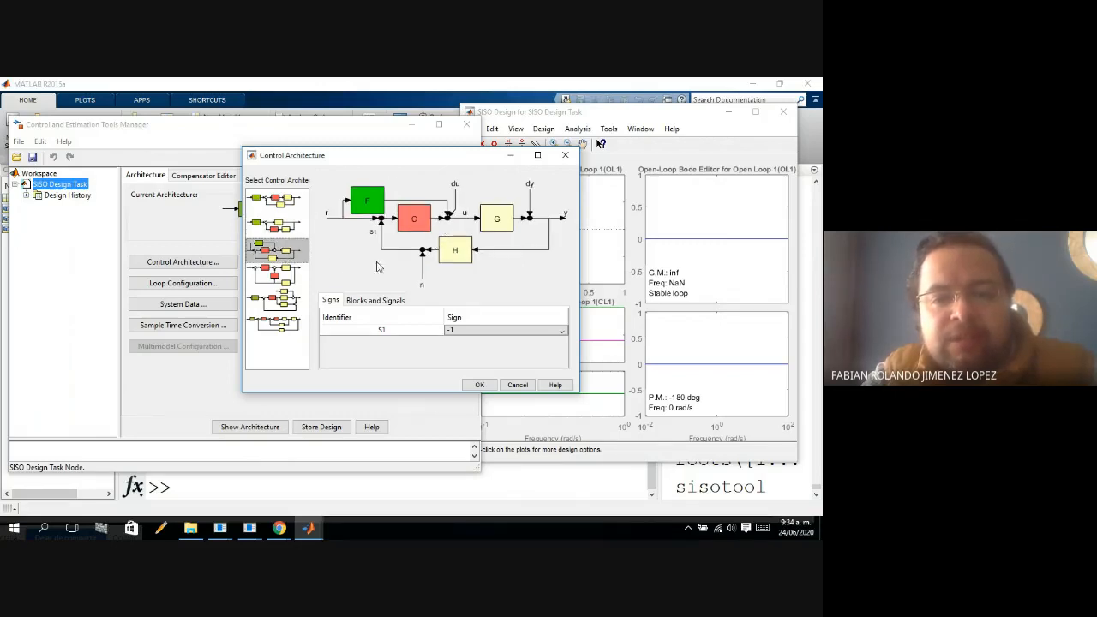
left_click(282, 283)
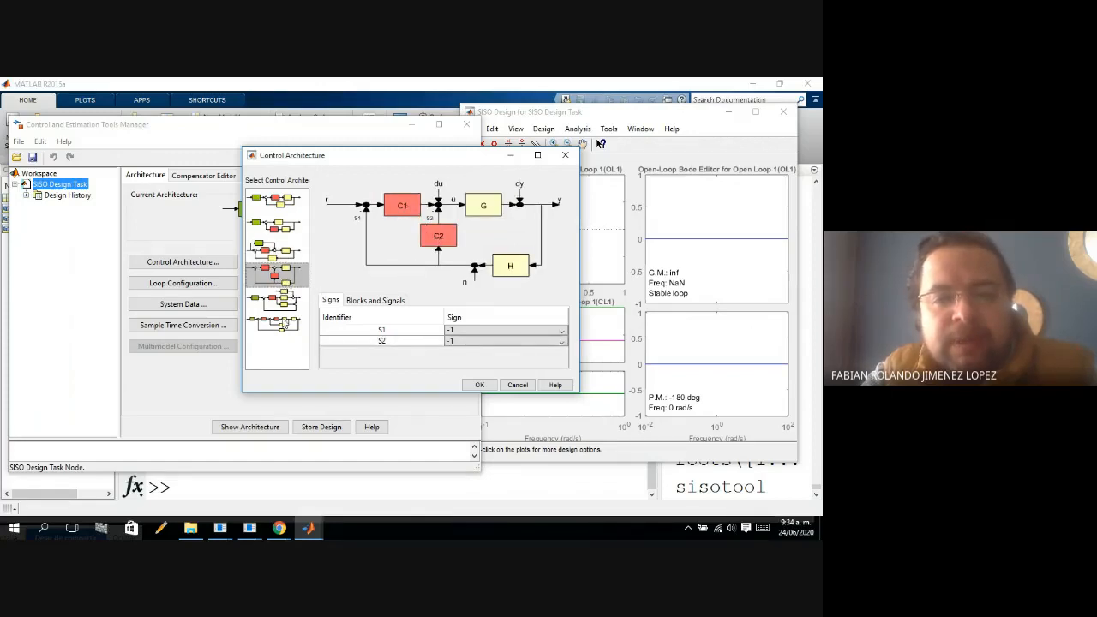
left_click(280, 309)
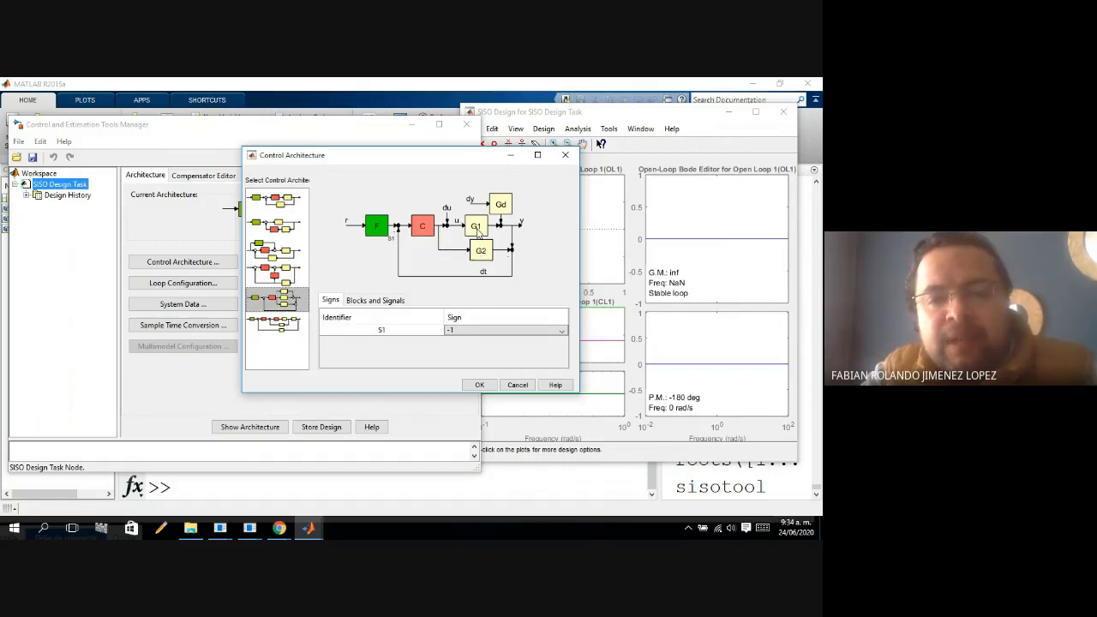
left_click(278, 324)
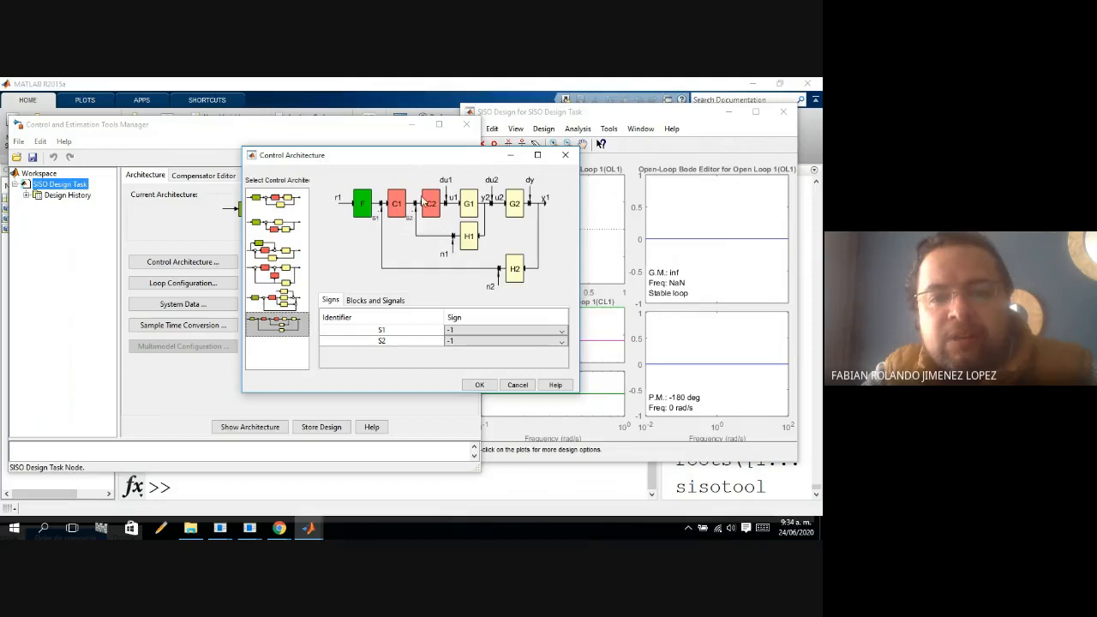
left_click(280, 205)
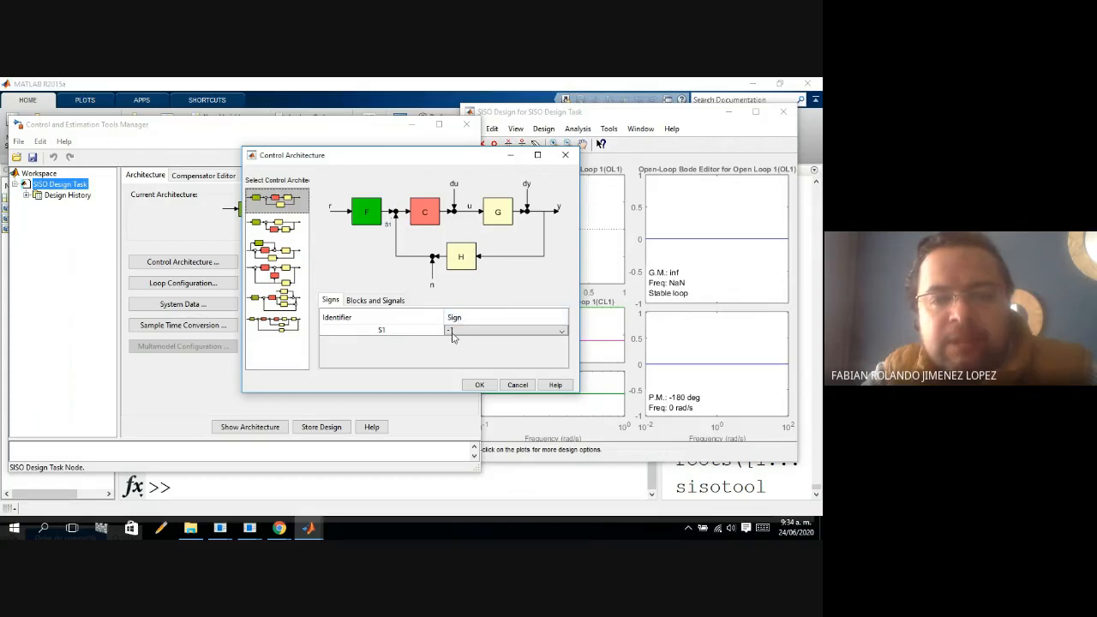
left_click(565, 155)
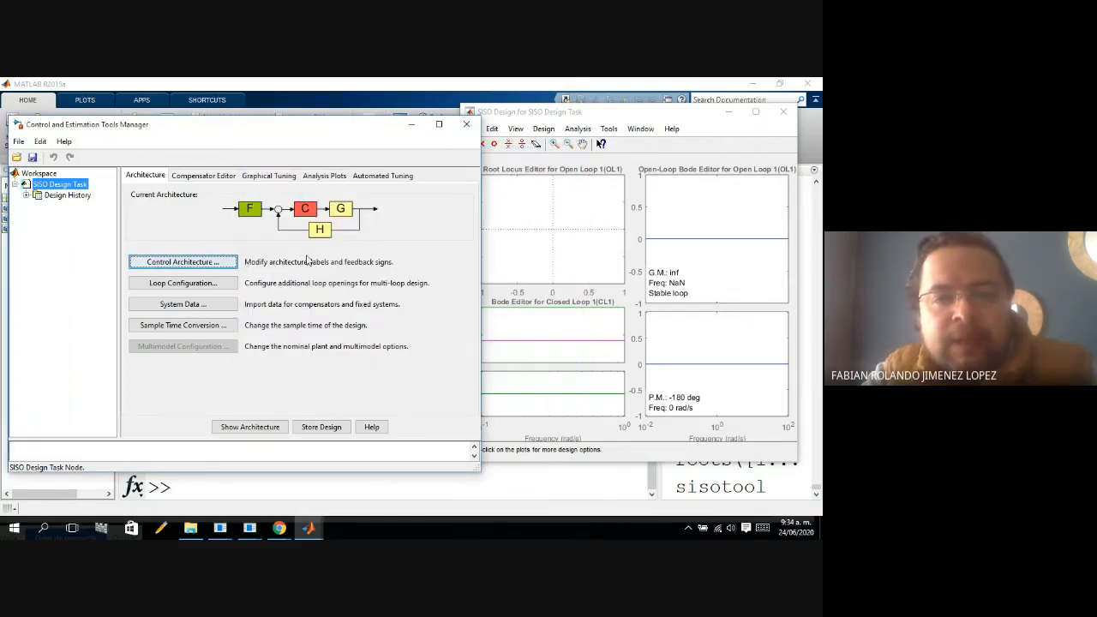
Minimize the Control and Estimation Tools Manager and enlarge the SISO Design window over the MATLAB desktop.
left_click(411, 128)
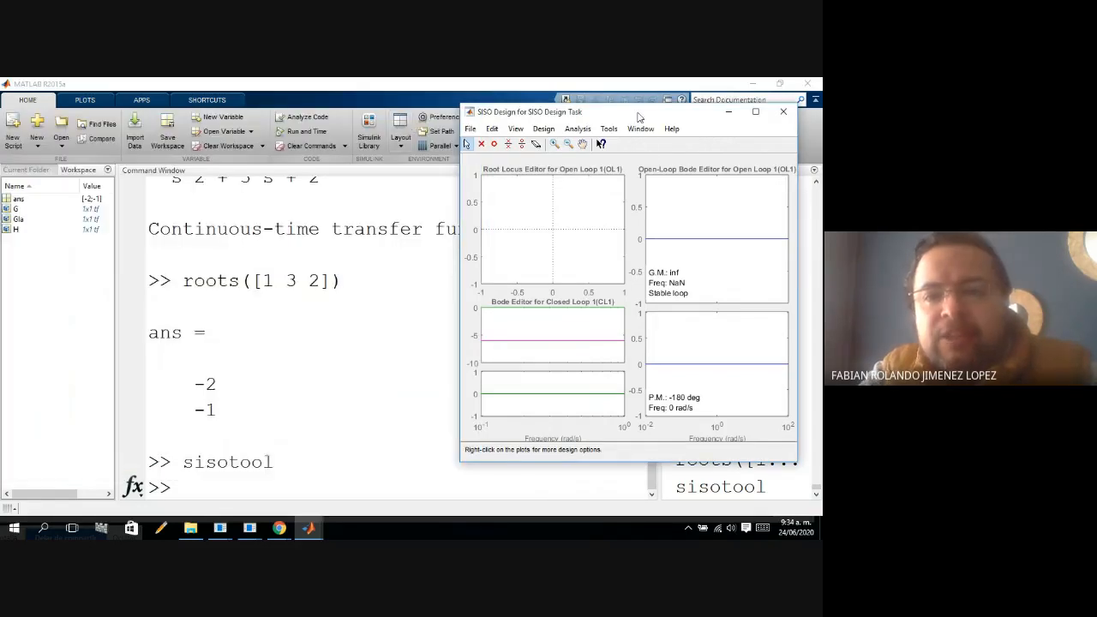
left_click_drag(638, 116, 250, 114)
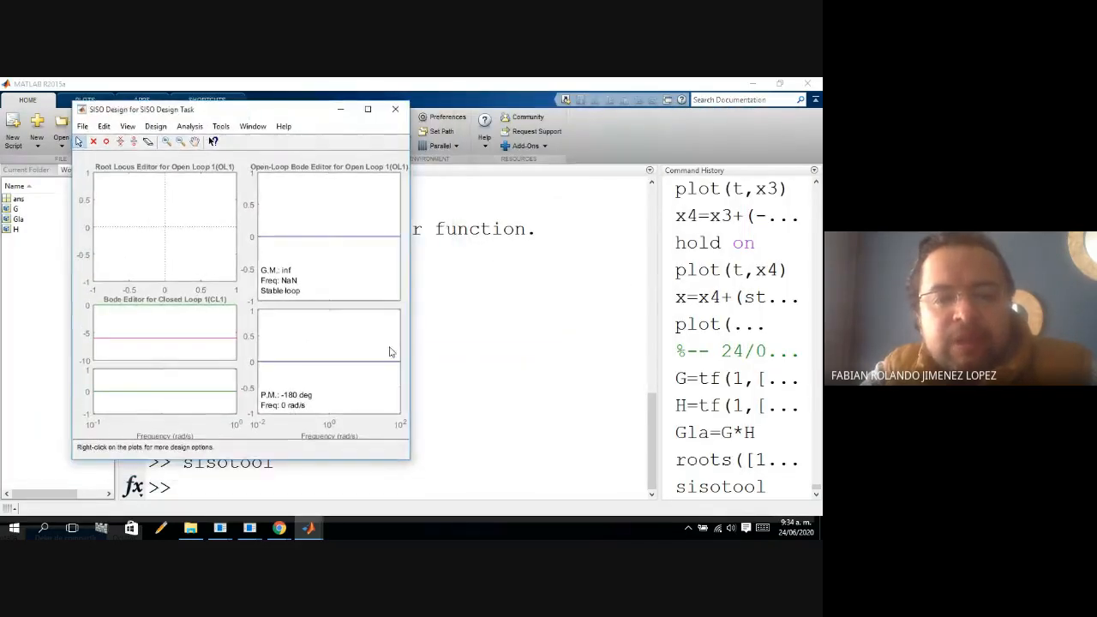
left_click_drag(410, 460, 751, 490)
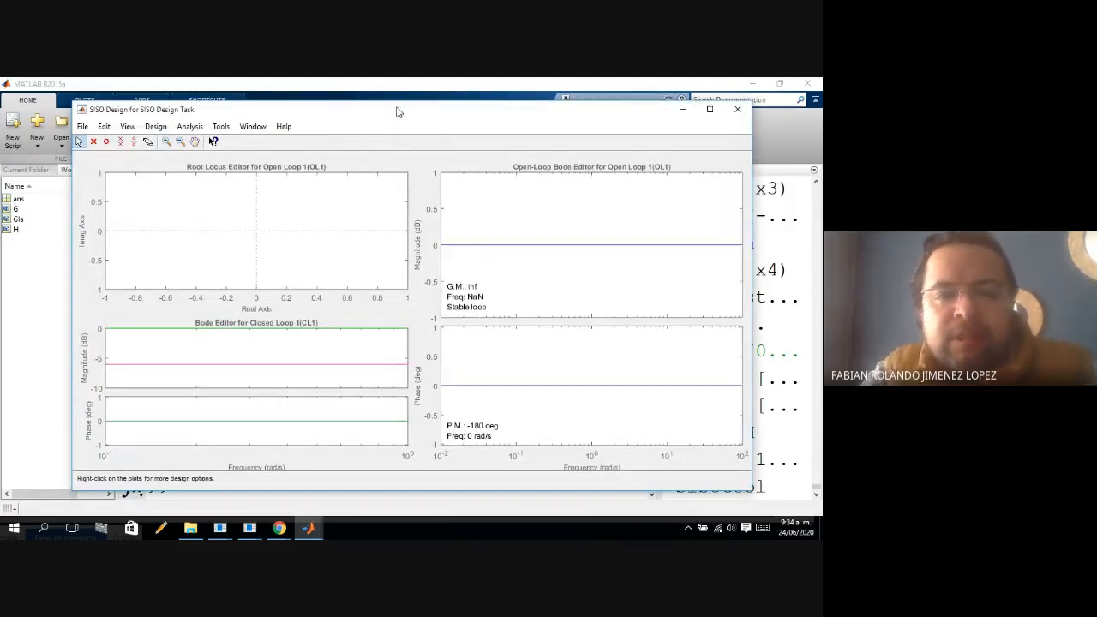
left_click_drag(397, 103, 397, 91)
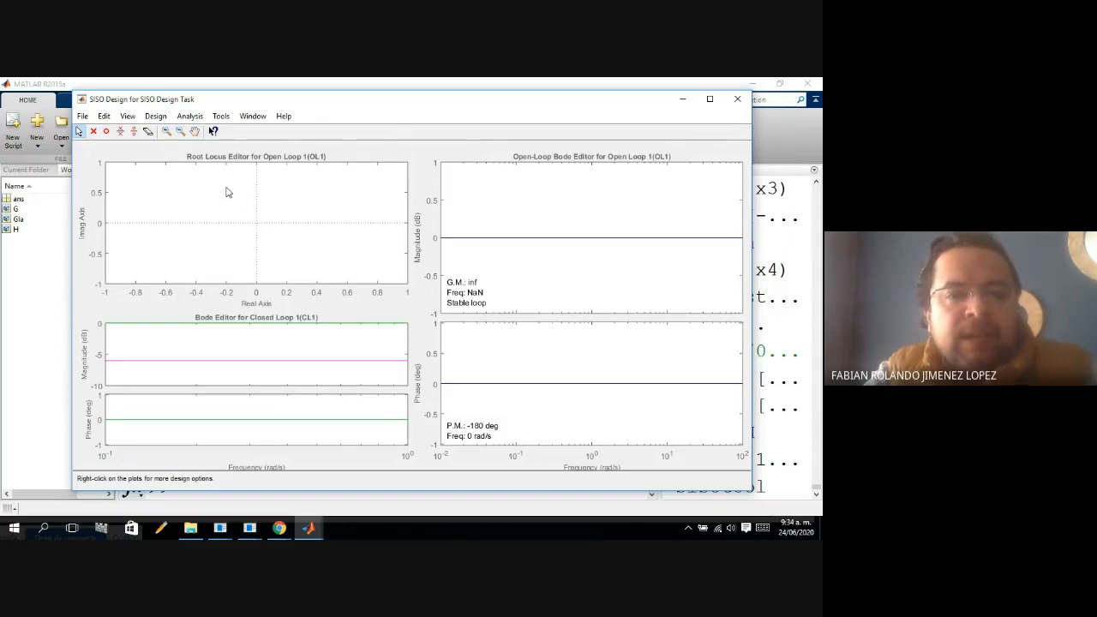
Import the workspace transfer function G as the data for system G in the SISO design.
left_click(83, 117)
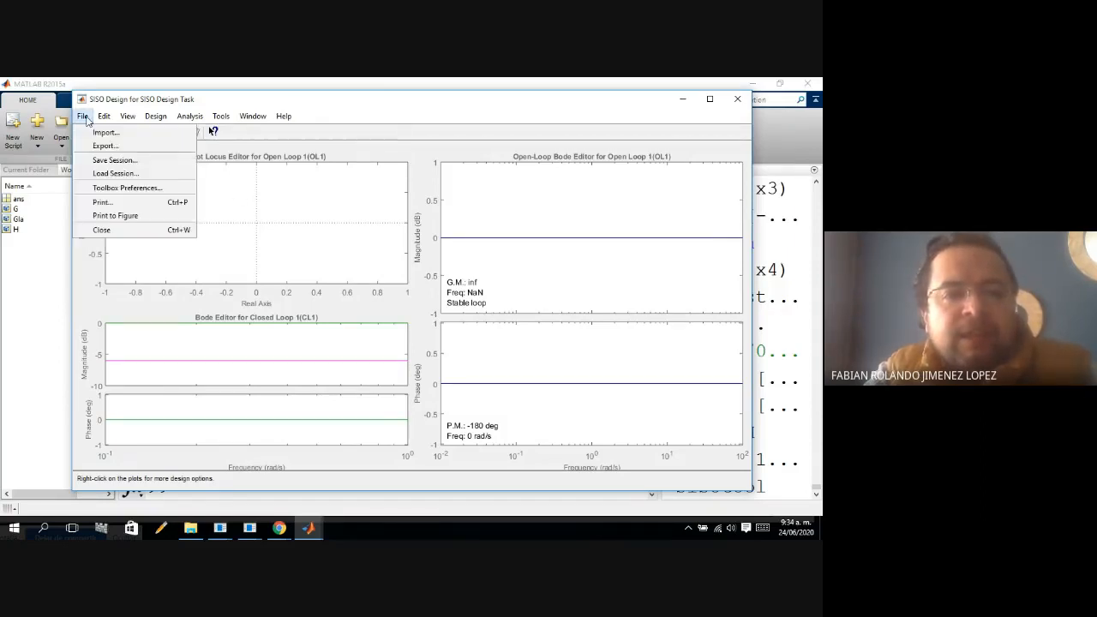
left_click(111, 135)
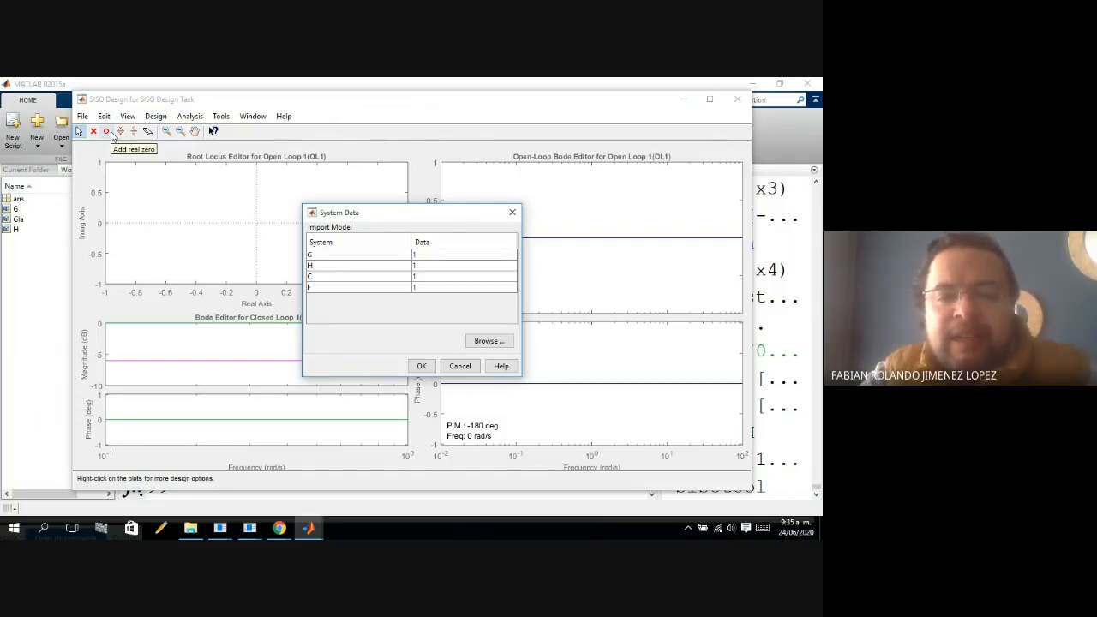
left_click(381, 259)
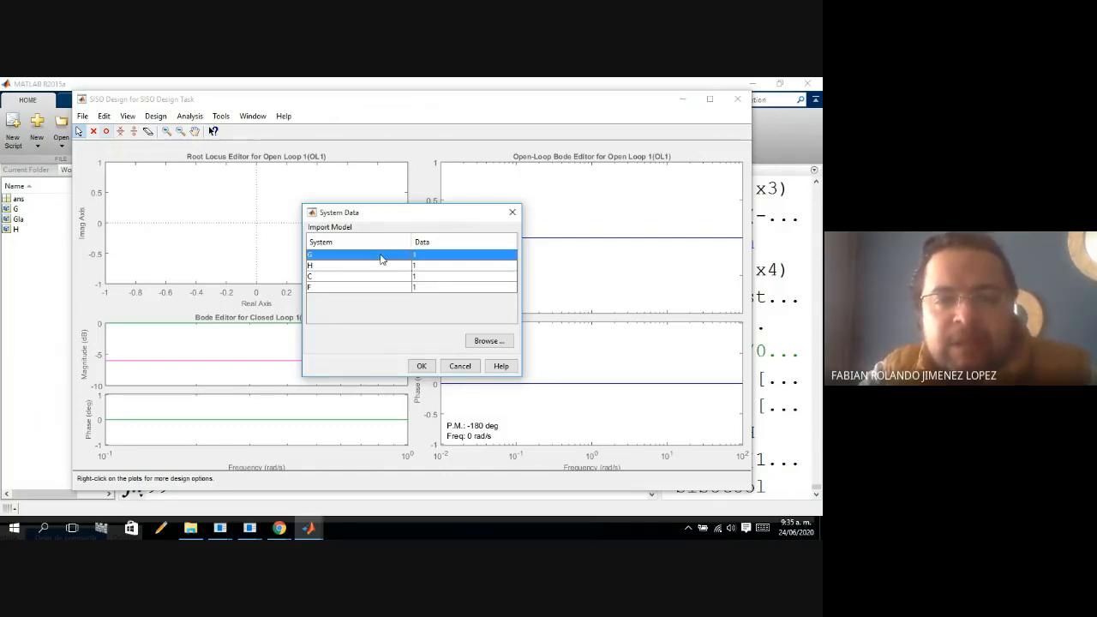
left_click(485, 345)
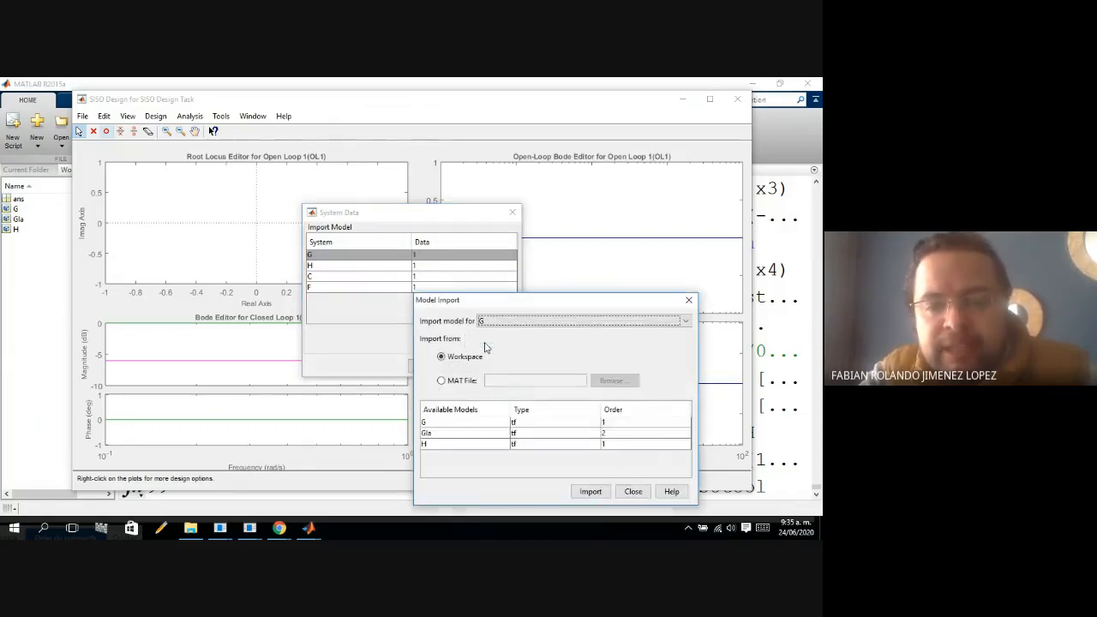
left_click(461, 424)
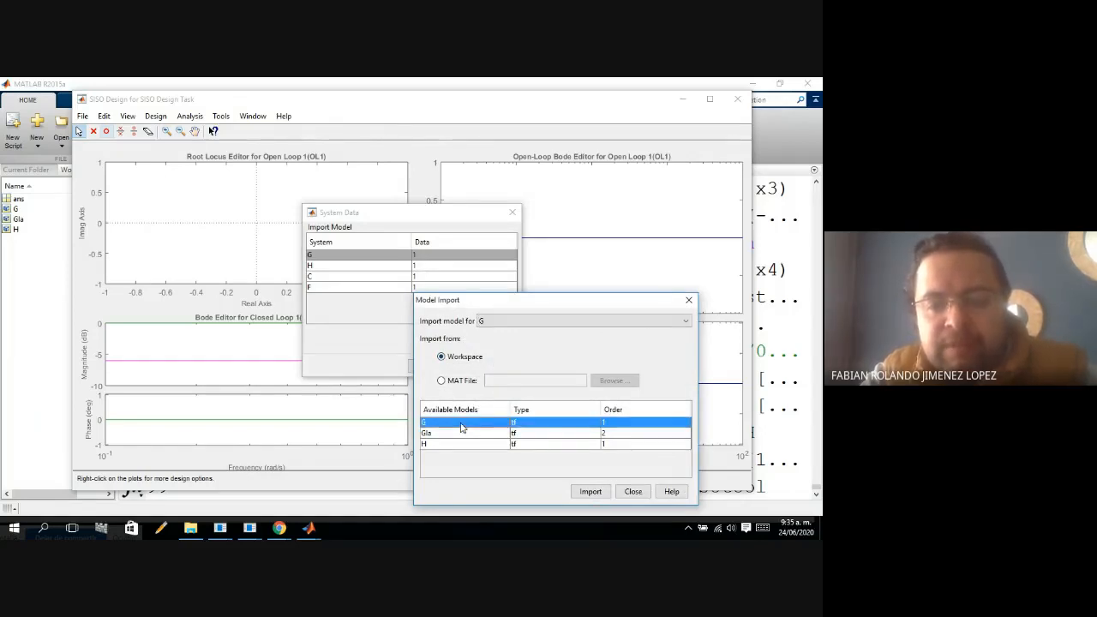
left_click(591, 493)
left_click(632, 493)
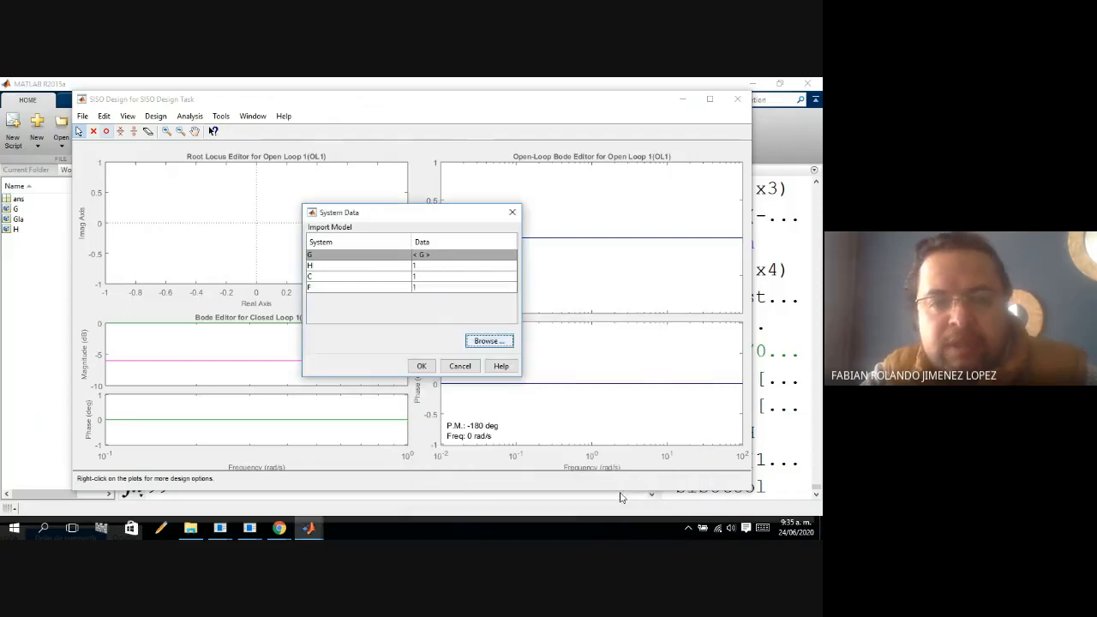
Import the workspace transfer function H for system H and apply the system data to the design.
left_click(333, 267)
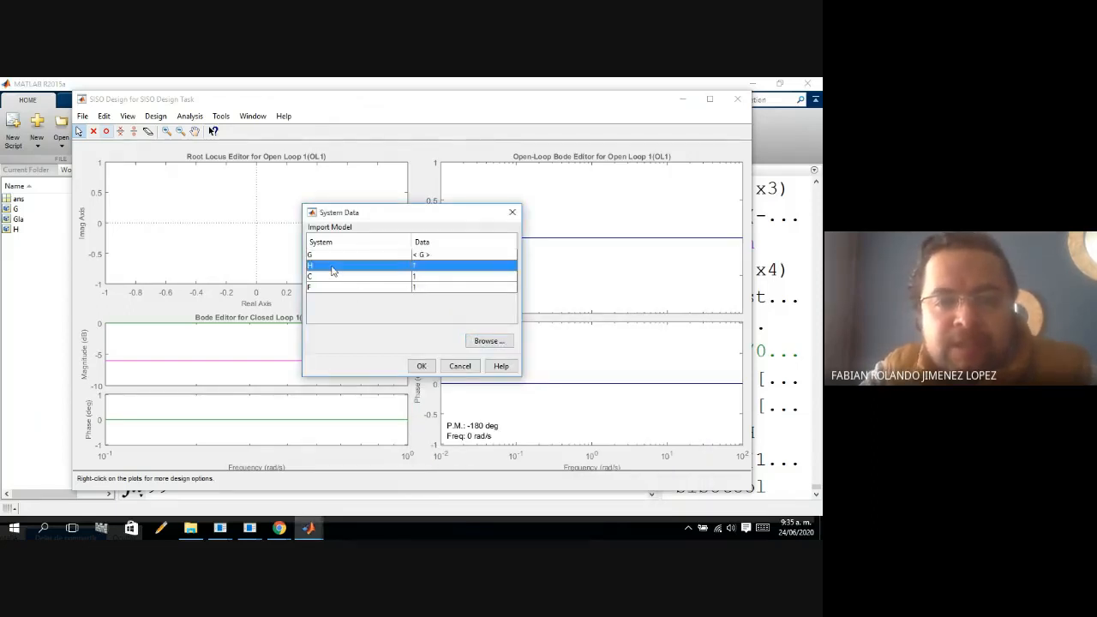
left_click(502, 346)
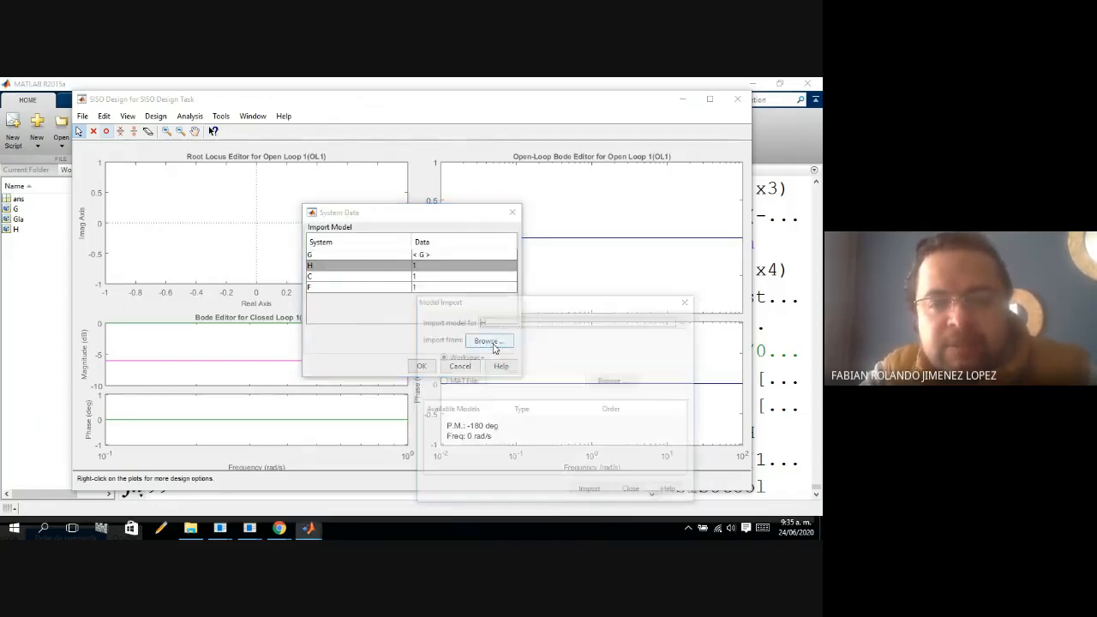
left_click(436, 444)
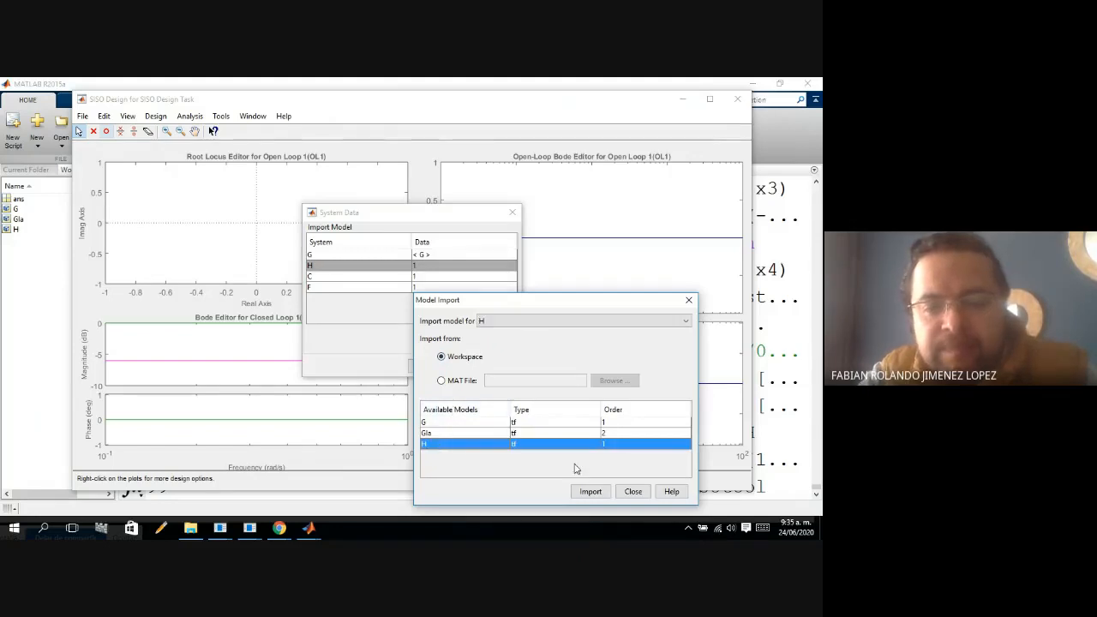
left_click(590, 491)
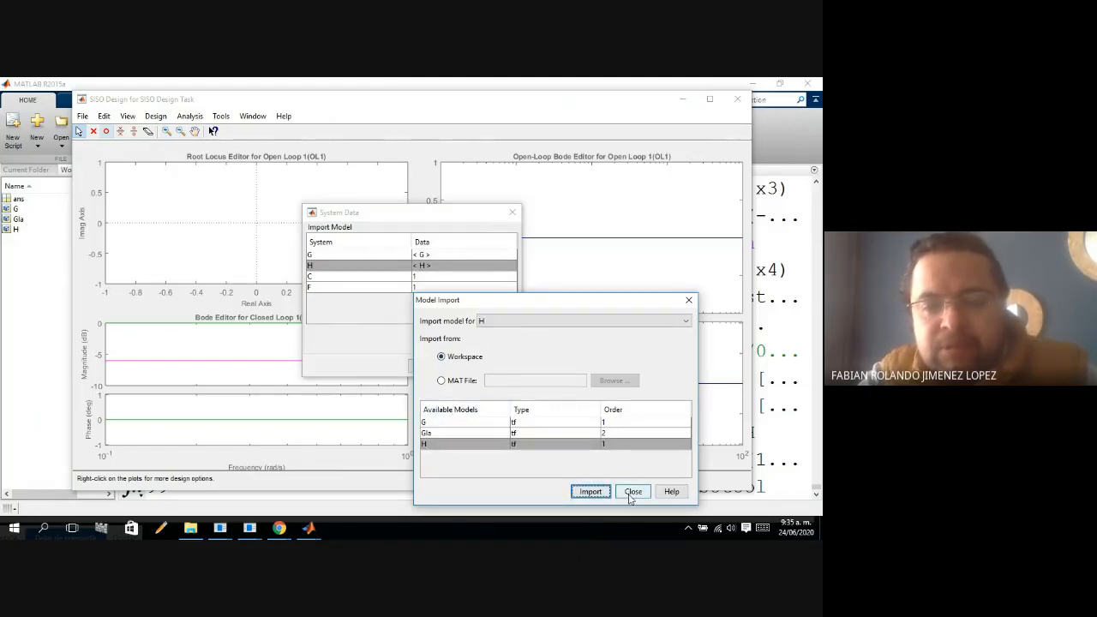
left_click(632, 493)
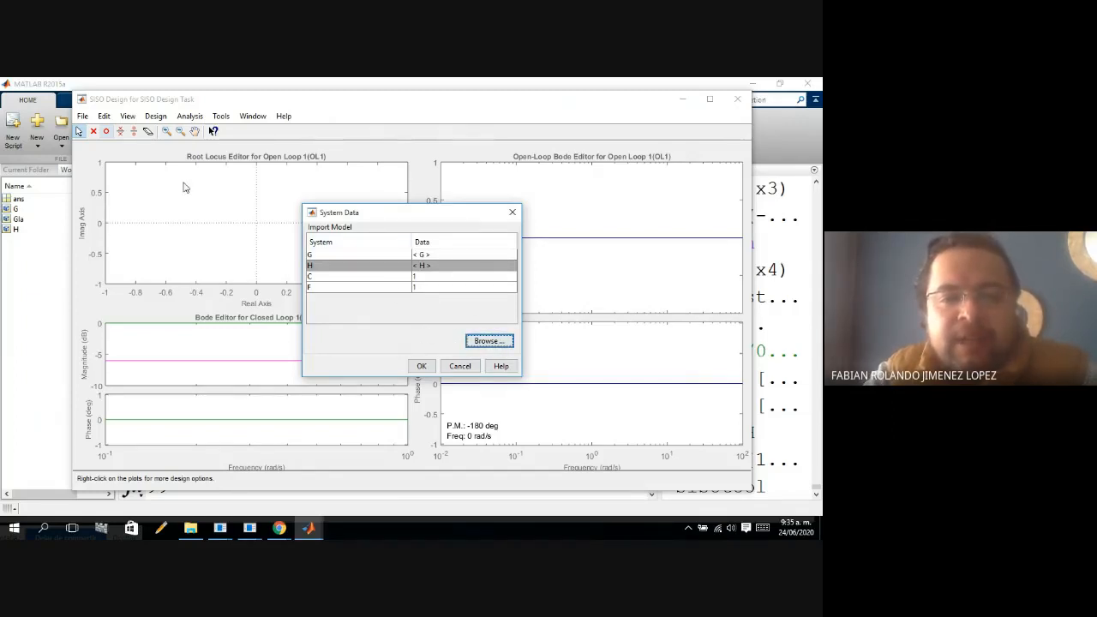
left_click(430, 368)
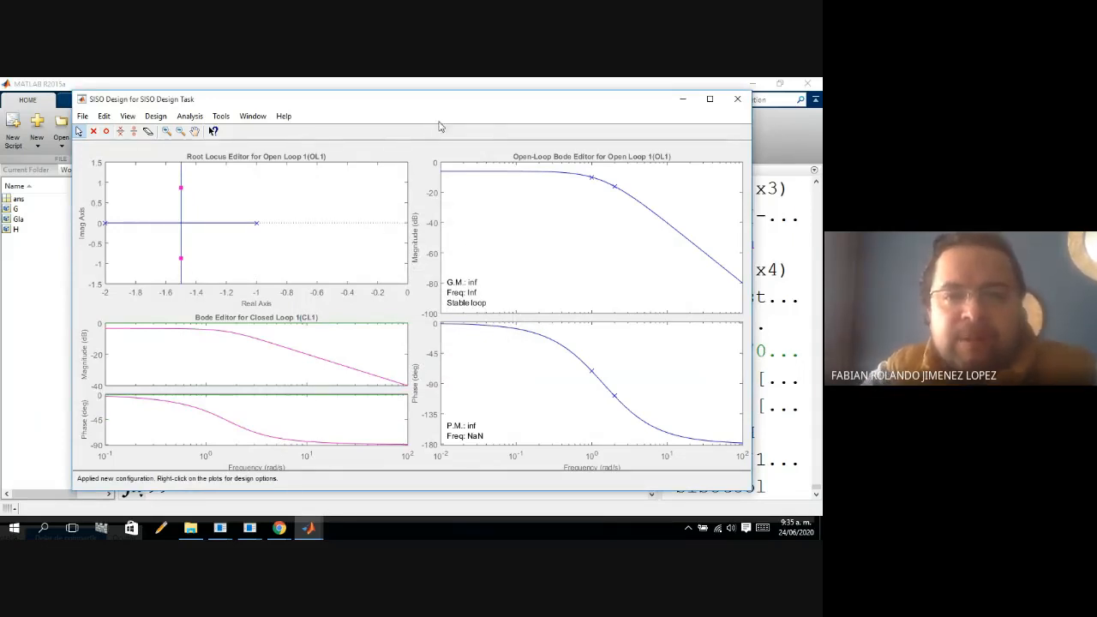
Make the SISO Design window slightly taller and examine the two closed-loop poles on the root locus.
left_click_drag(428, 90, 429, 79)
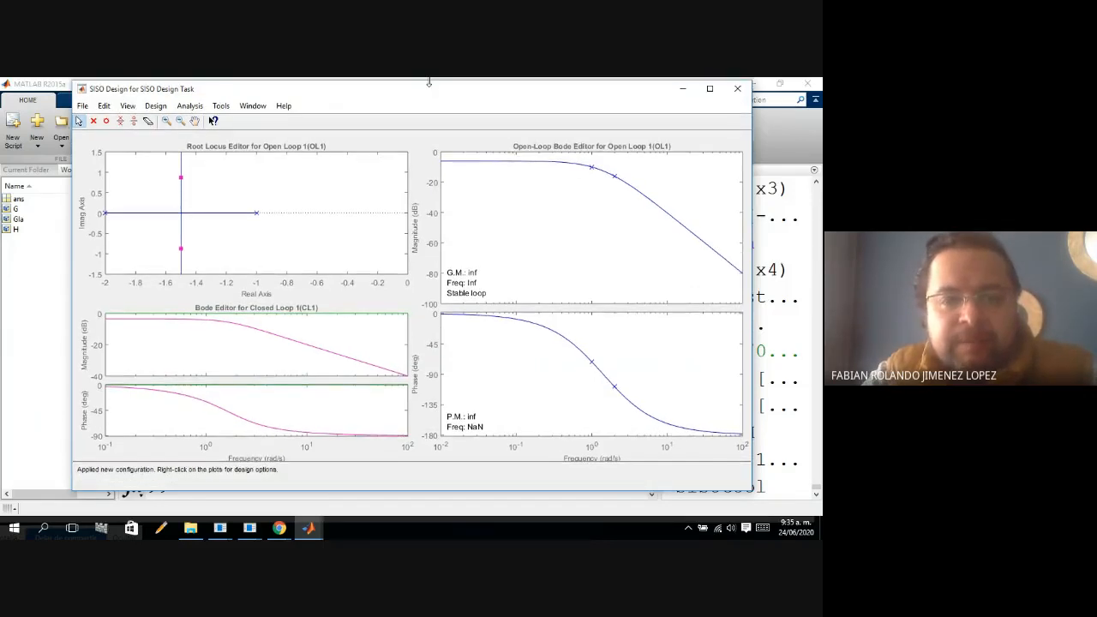
left_click_drag(426, 490, 430, 501)
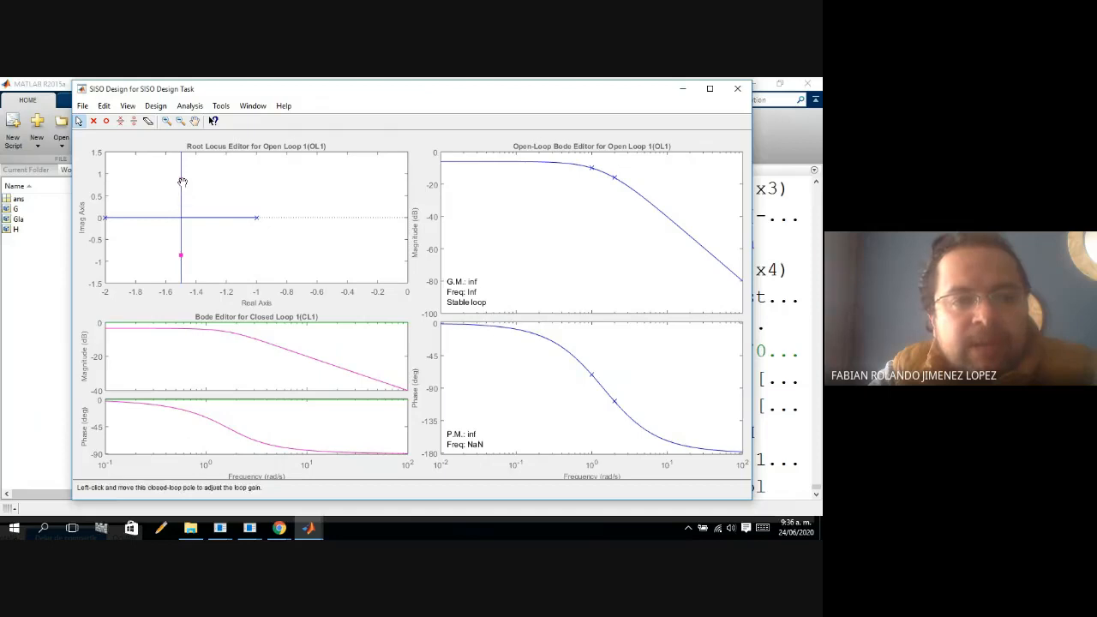
left_click(180, 253)
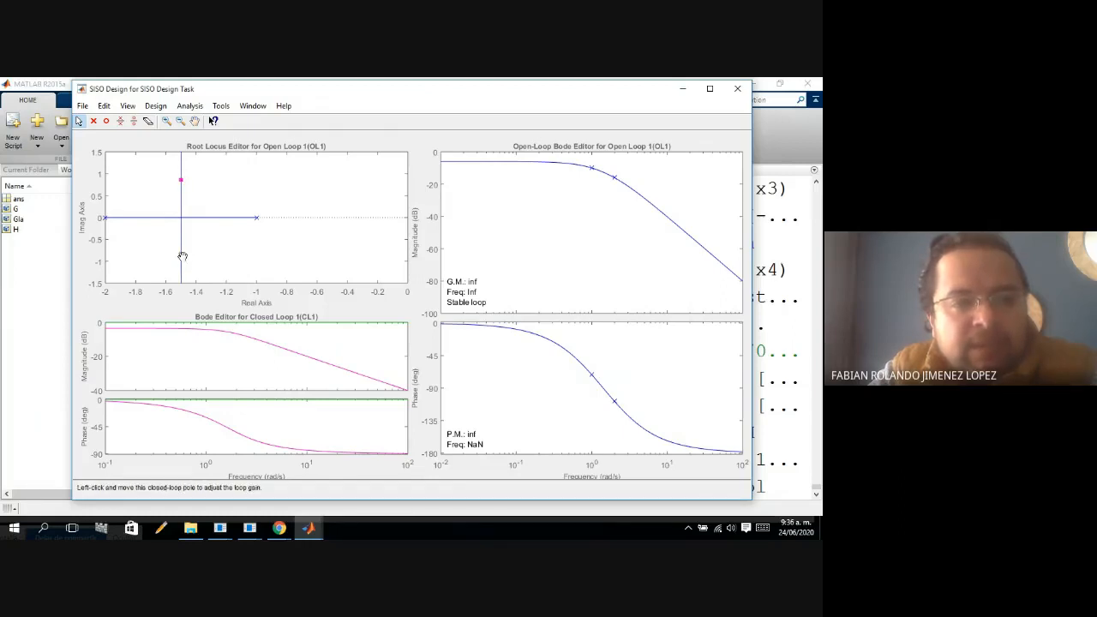
left_click(181, 178)
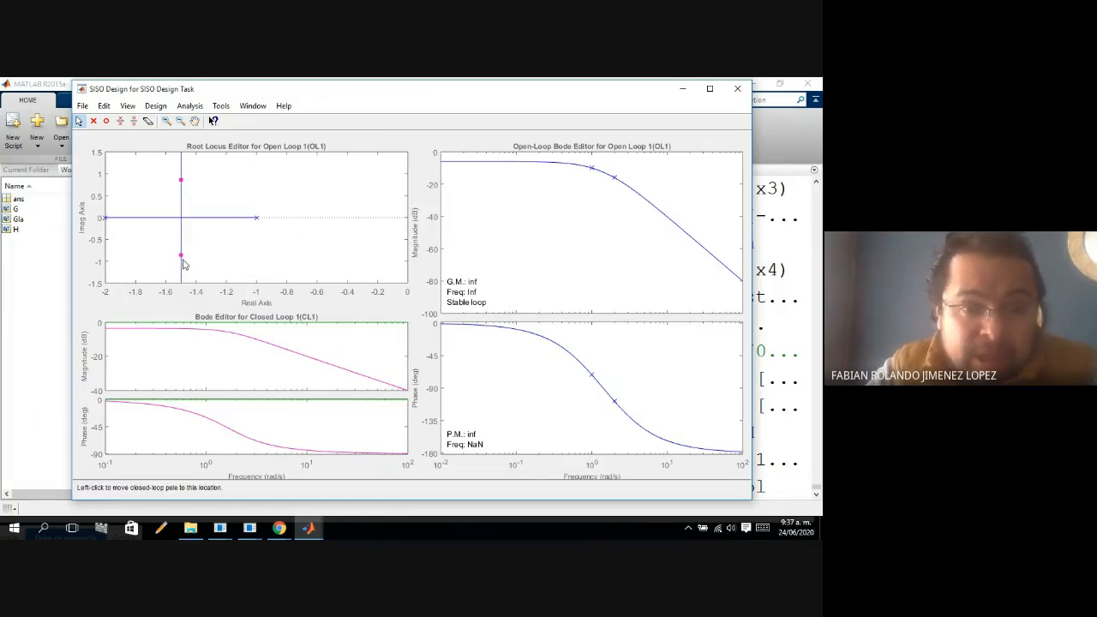
left_click_drag(178, 181, 181, 180)
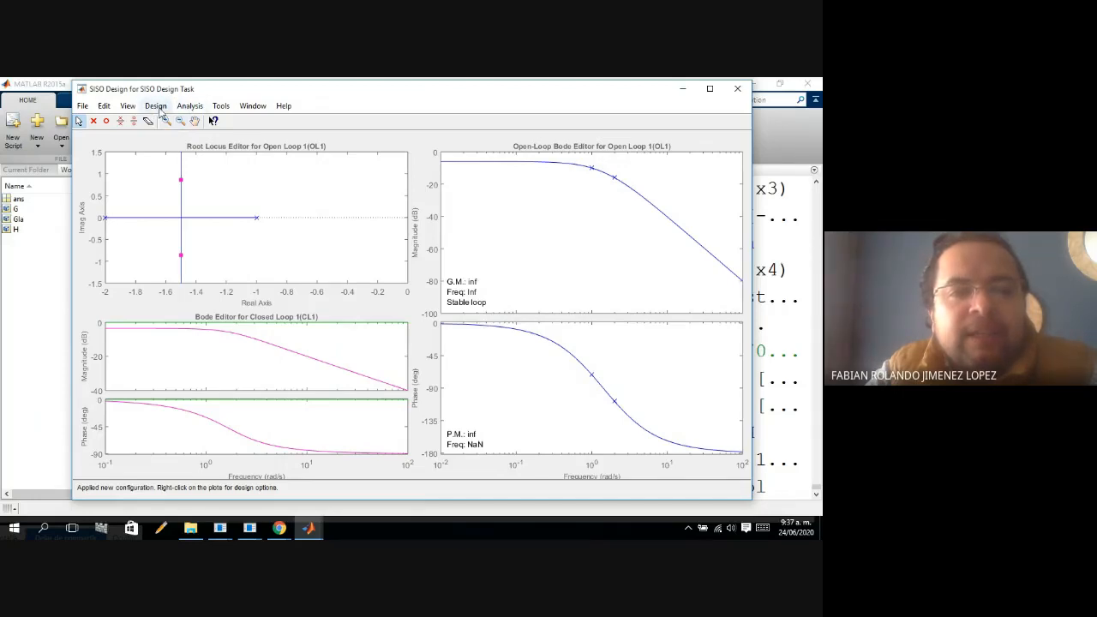
Plot the response to a step command and place the Linear System Analyzer window clear of the root locus.
left_click(191, 107)
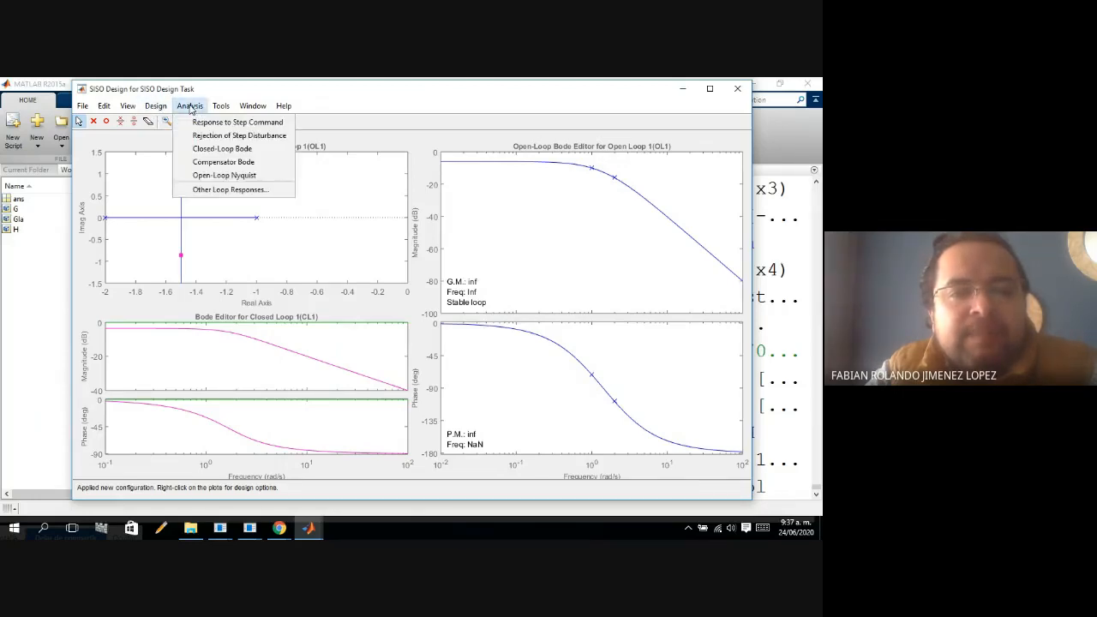
left_click(230, 125)
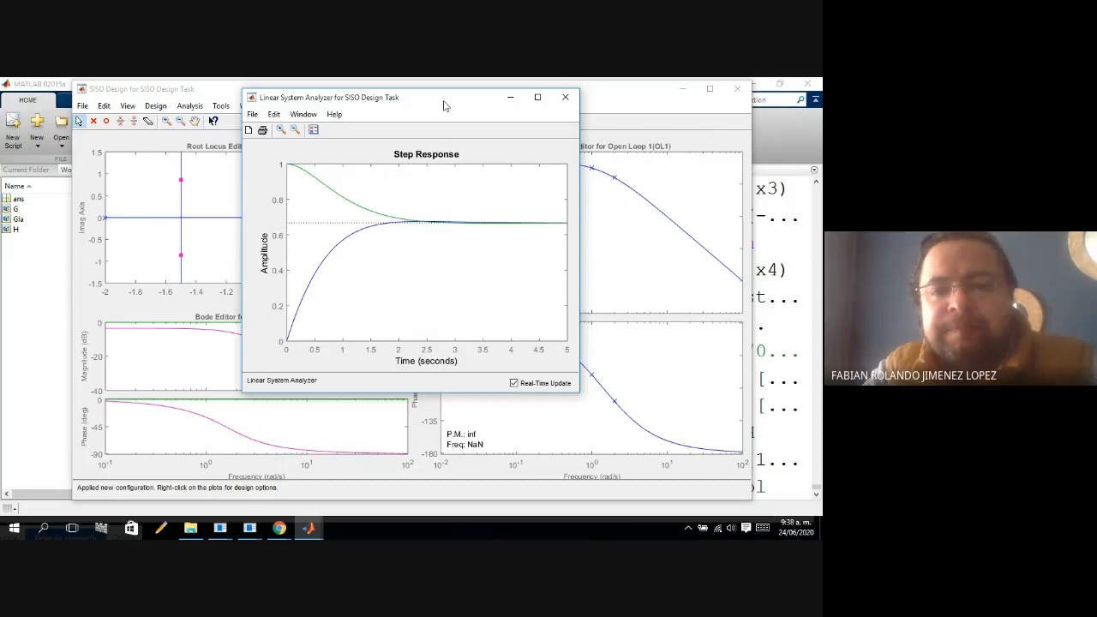
left_click_drag(444, 104, 648, 138)
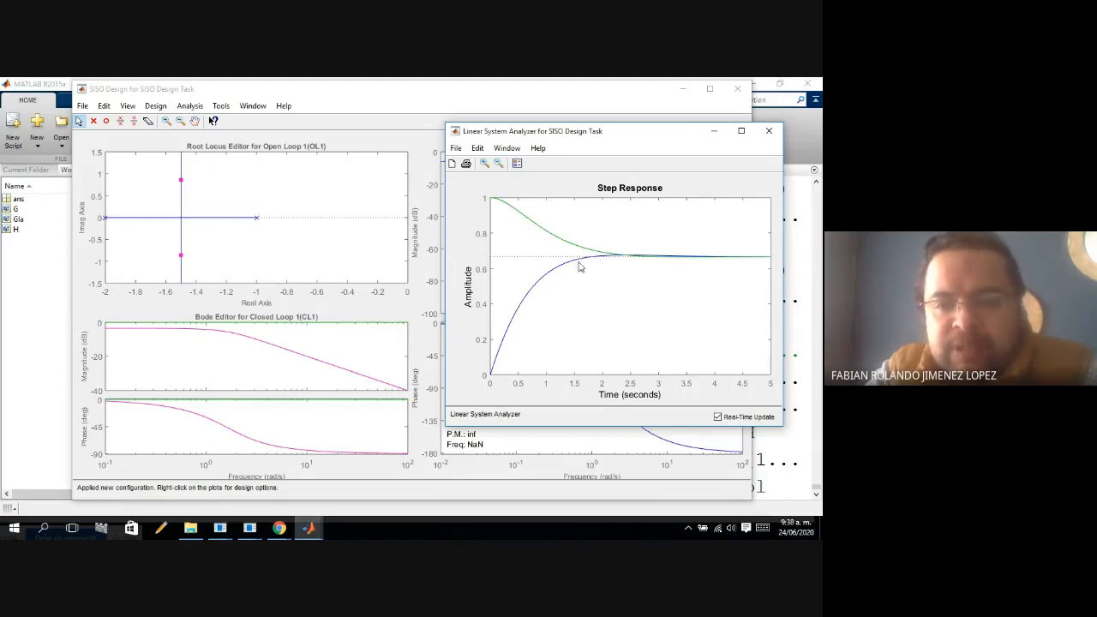
Bring the Control and Estimation Tools Manager back to the front to review the current loop architecture.
mouse_move(311, 531)
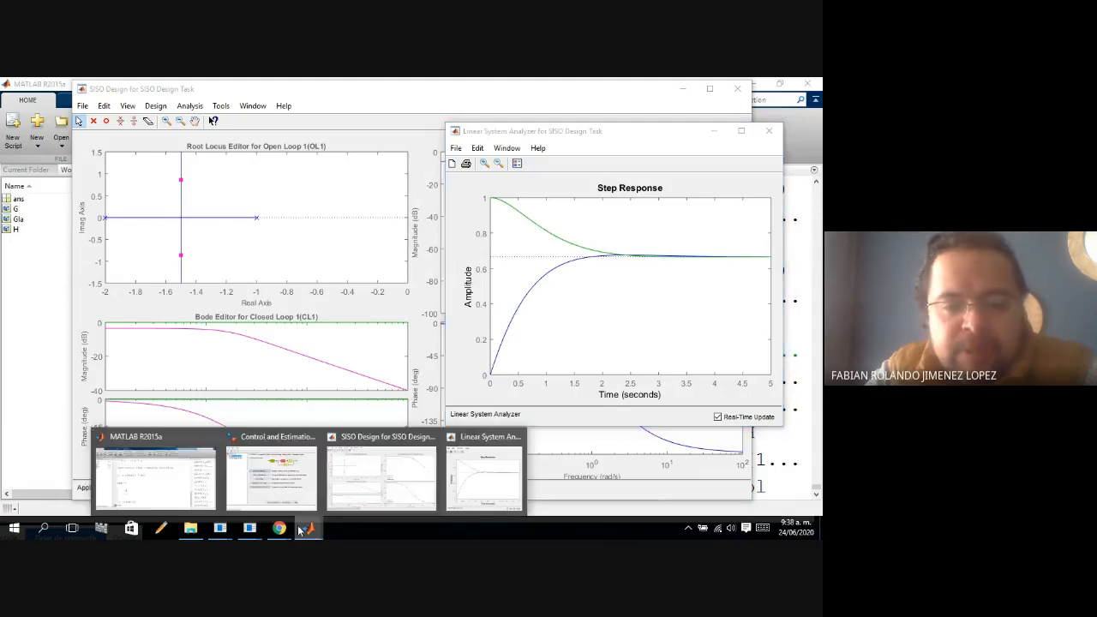
left_click(283, 498)
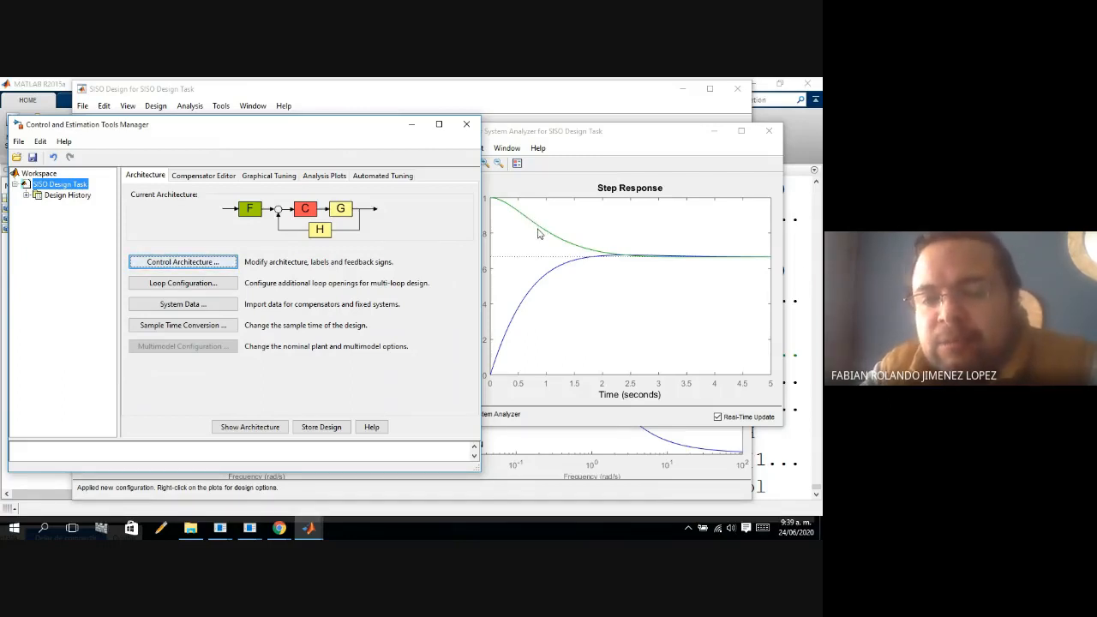
Minimize the Control and Estimation Tools Manager, then shorten the Linear System Analyzer window and place it just below the root locus plot.
left_click(413, 127)
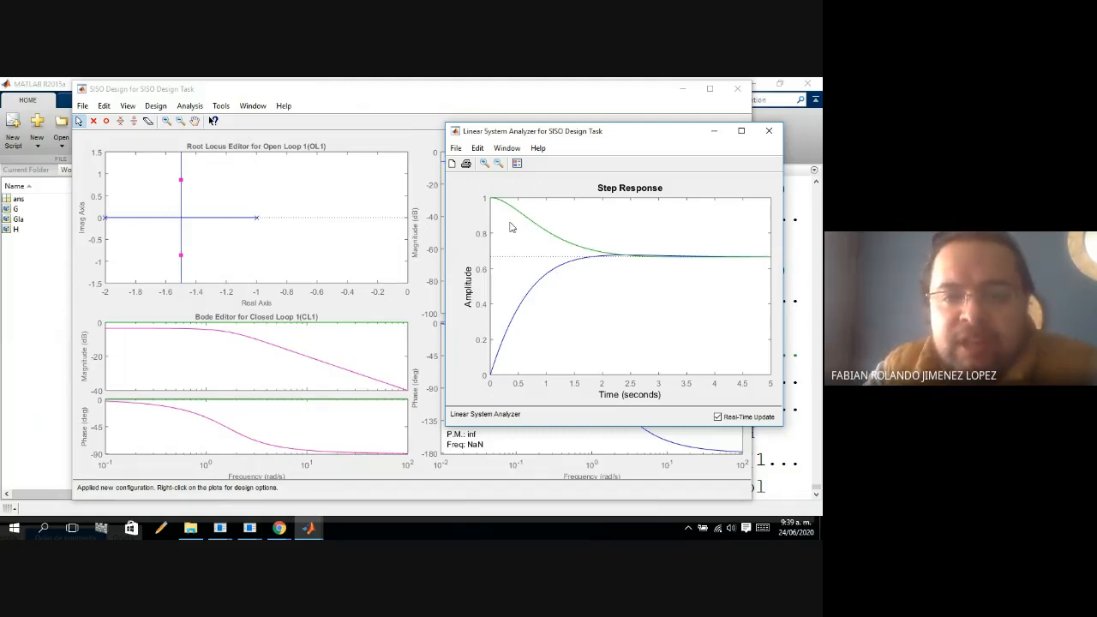
mouse_move(288, 530)
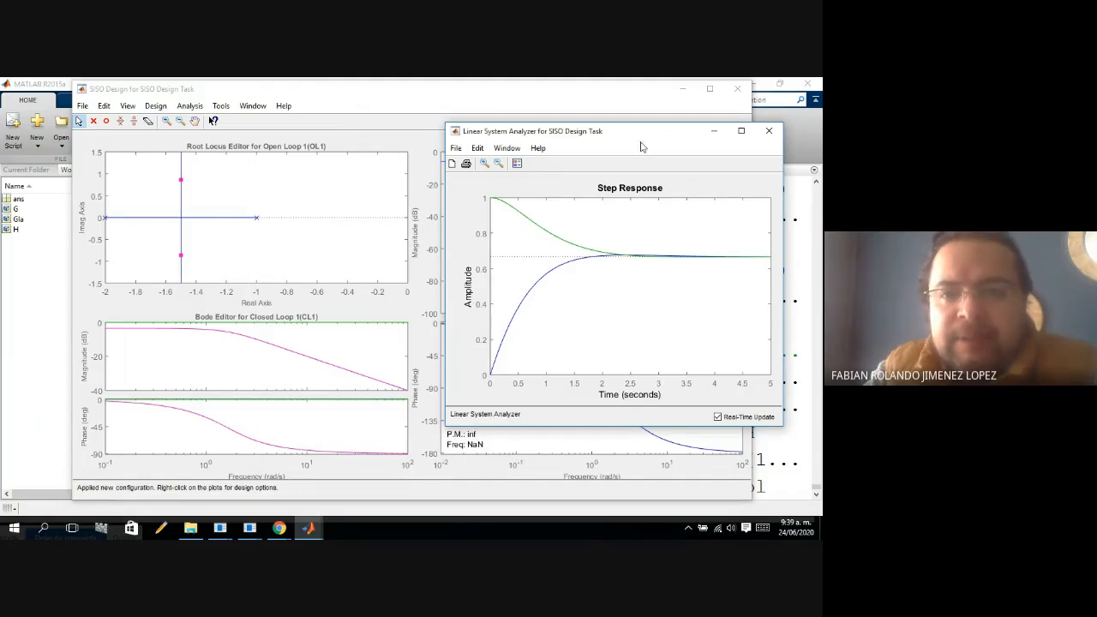
left_click_drag(647, 137, 272, 318)
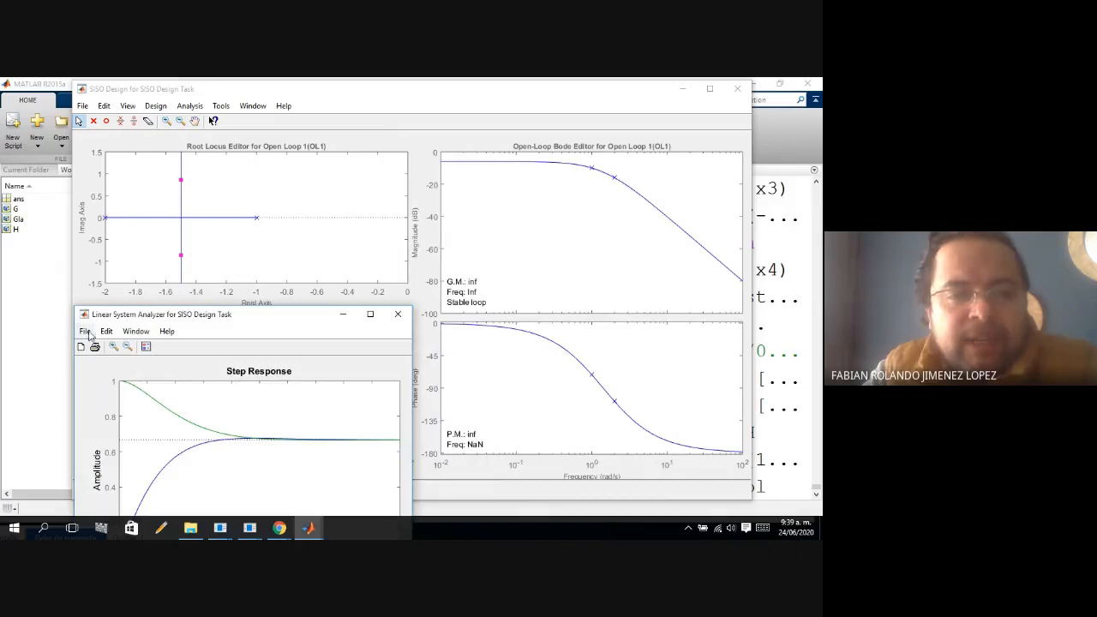
left_click_drag(75, 306, 78, 381)
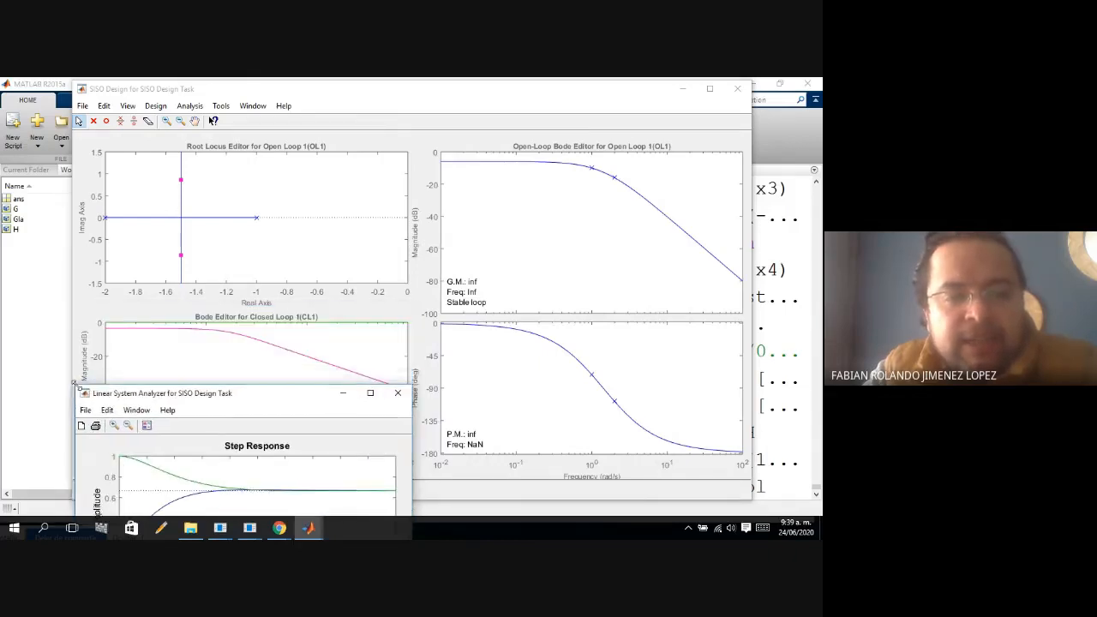
left_click_drag(178, 396, 172, 320)
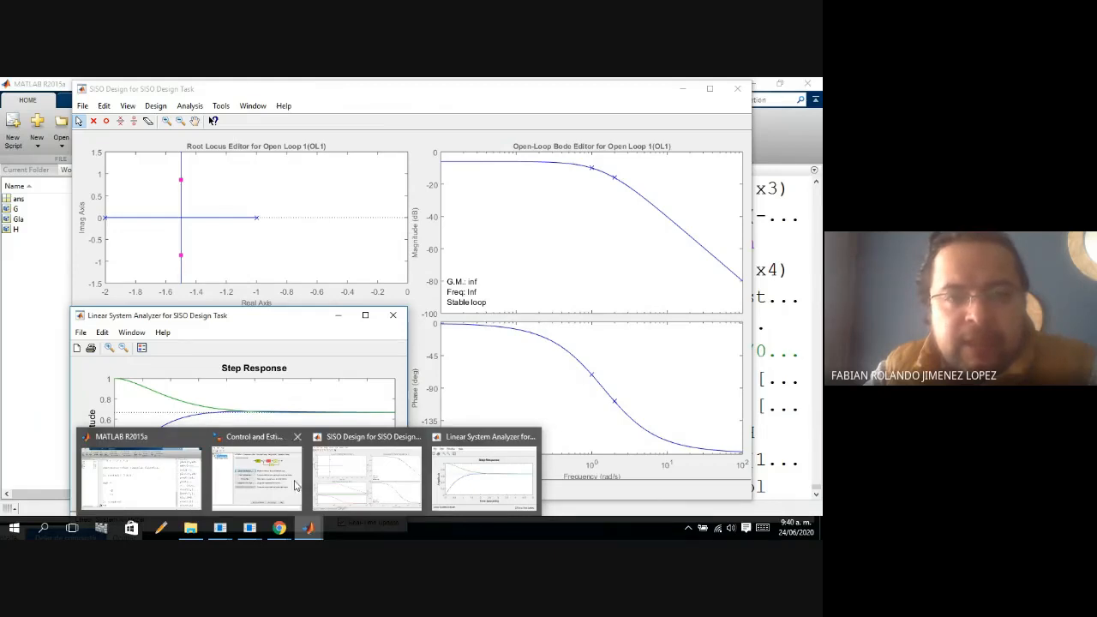
Switch to the PowerPoint presentation 01 Estabilidad Routh Jury 2020, review the Routh stability condition on K for Ejemplo 2, and minimize it.
left_click(258, 456)
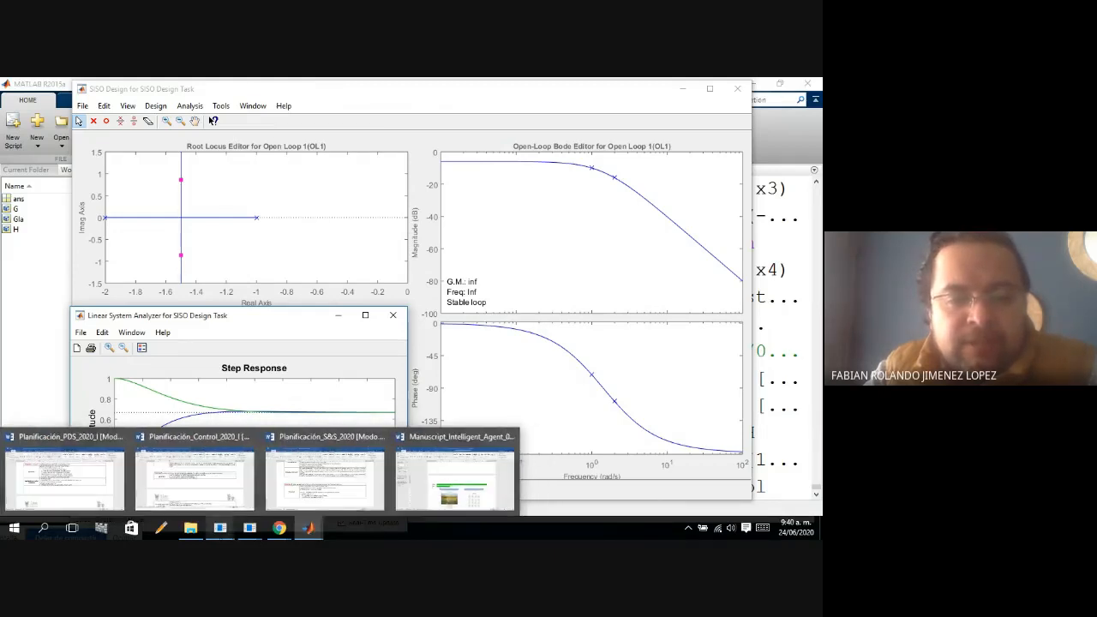
mouse_move(248, 534)
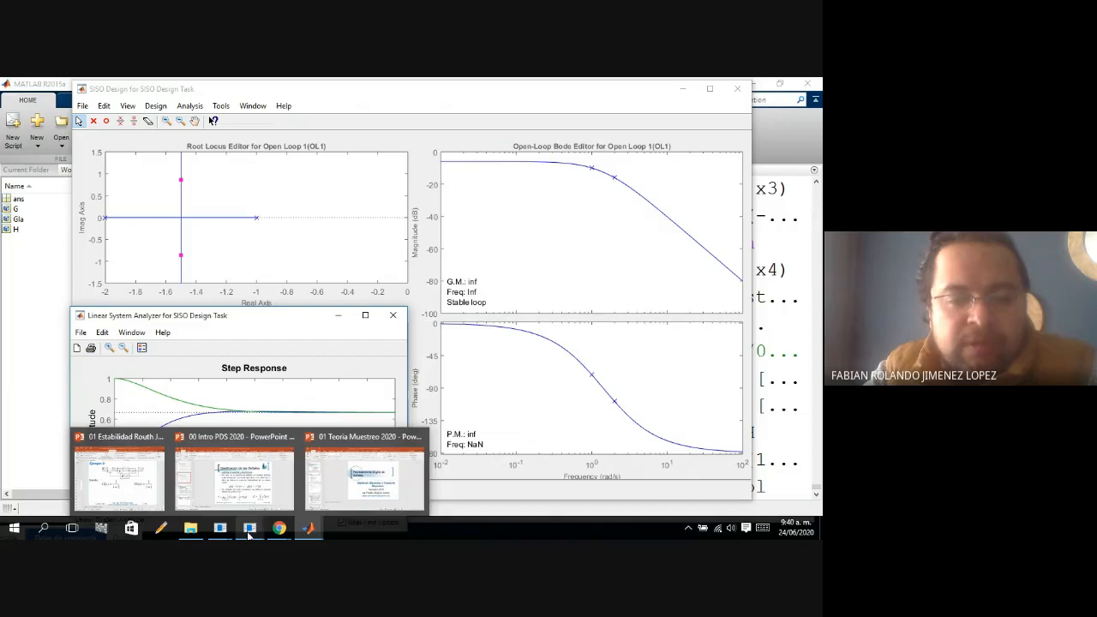
left_click(135, 500)
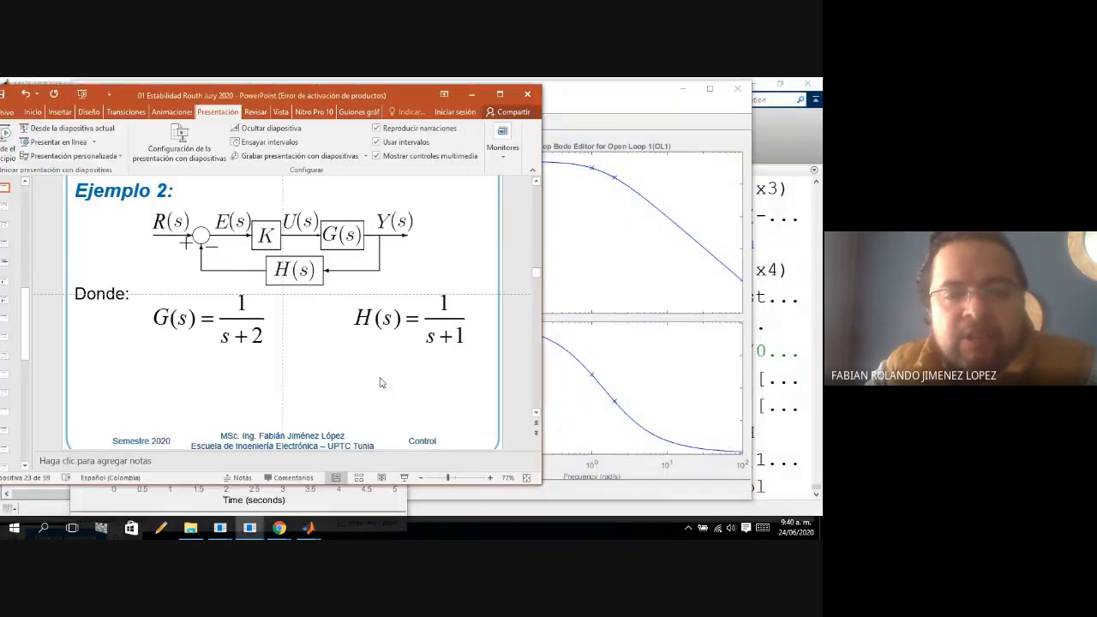
scroll(381, 384, "down", 4)
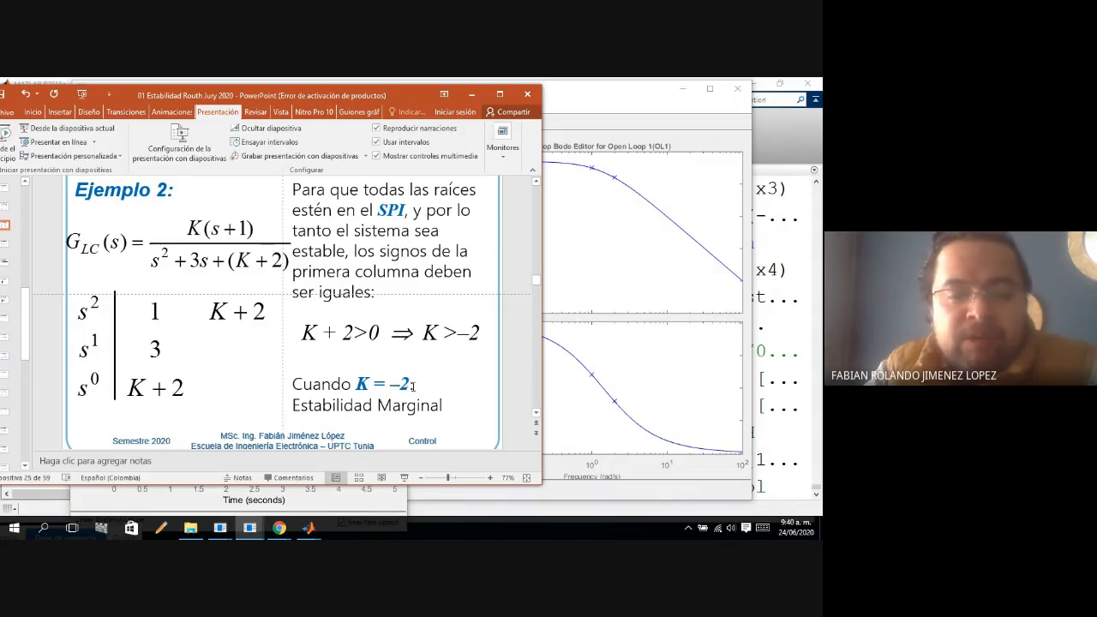
left_click(473, 97)
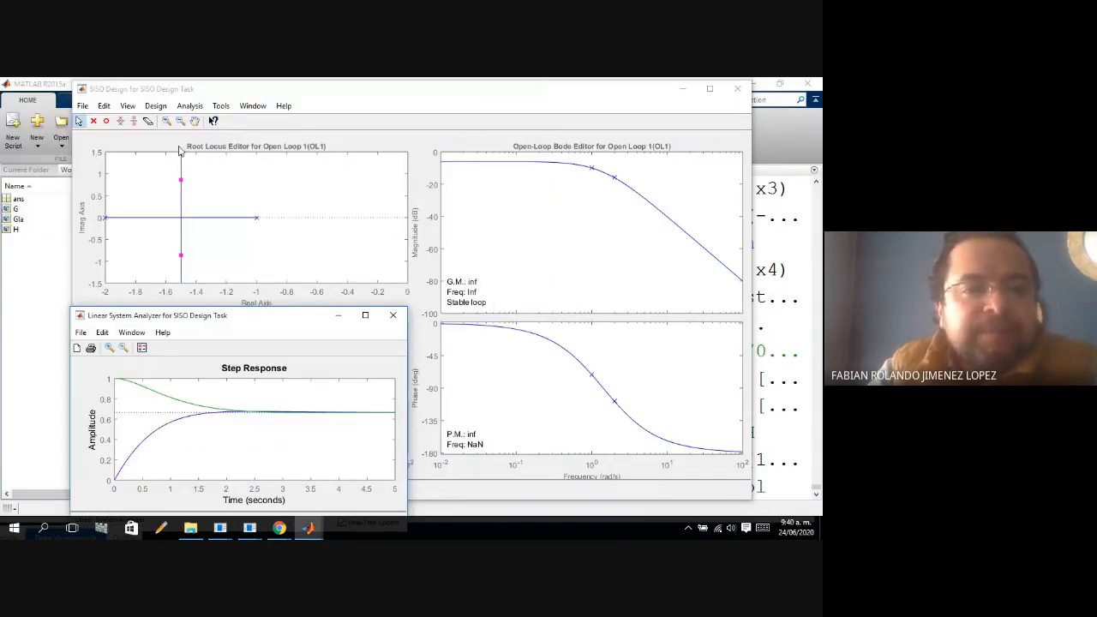
Open the compensator editor in a smaller window over the open-loop Bode plots and bring the step response back into view.
left_click(157, 108)
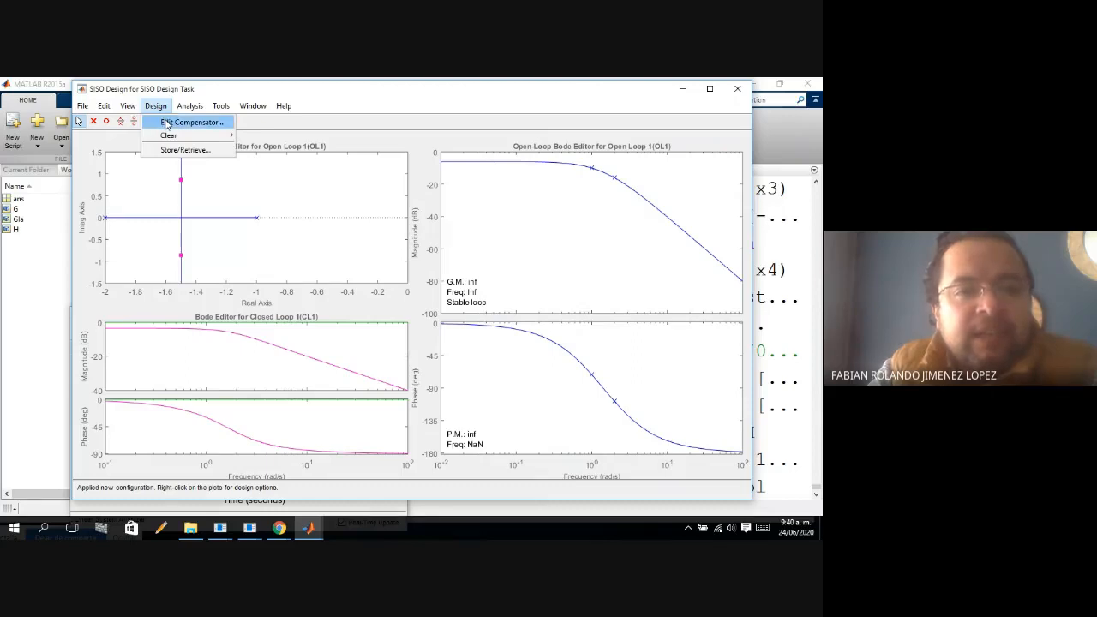
left_click(167, 125)
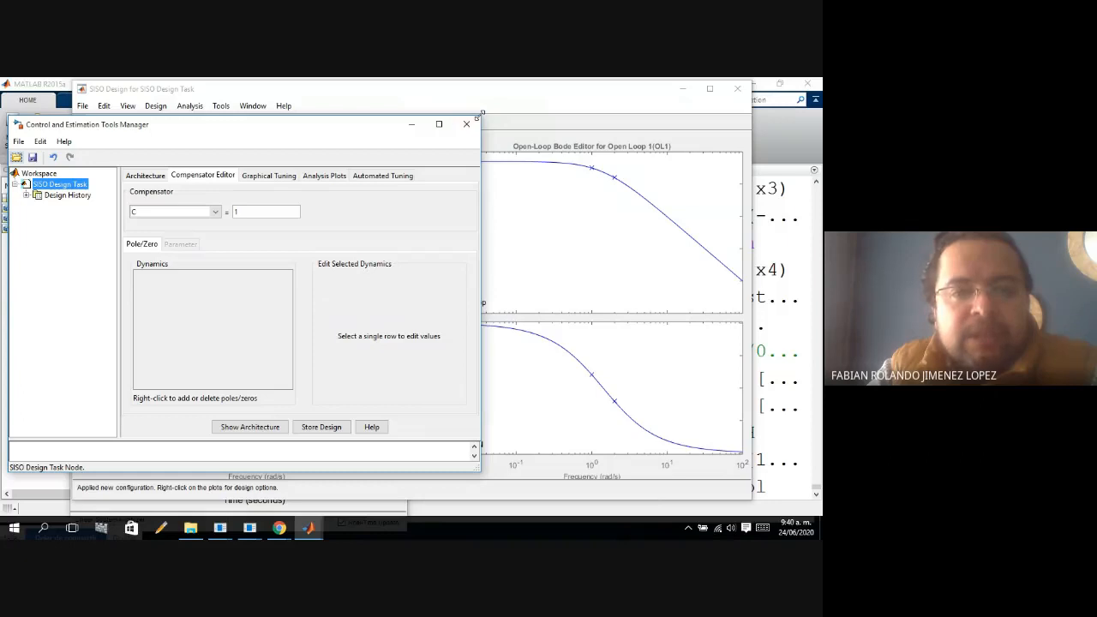
left_click_drag(483, 114, 300, 312)
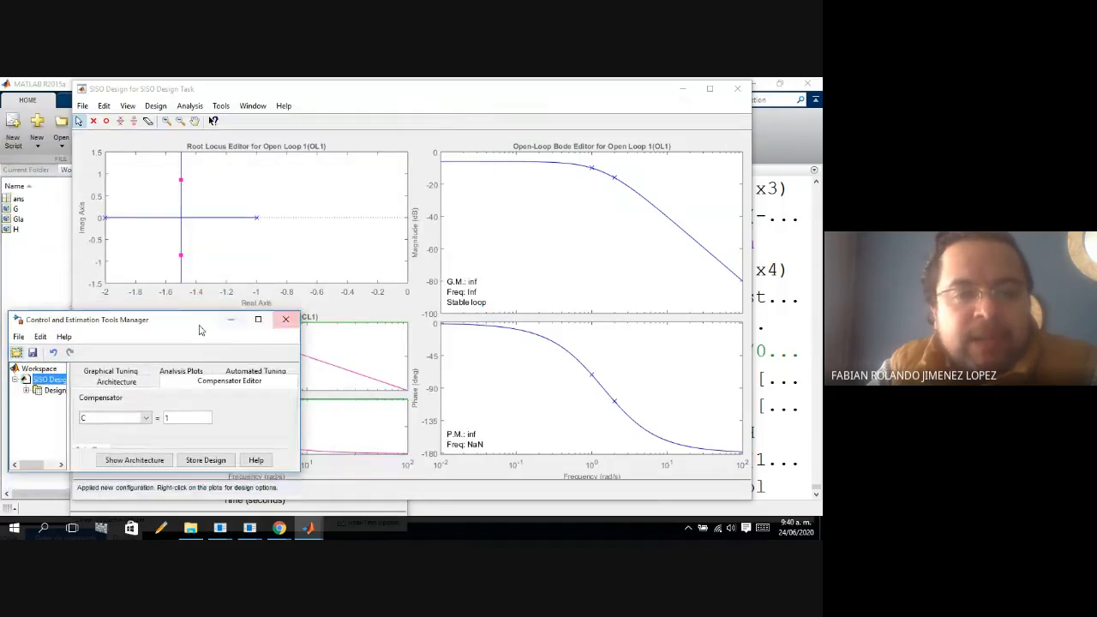
left_click_drag(199, 330, 686, 244)
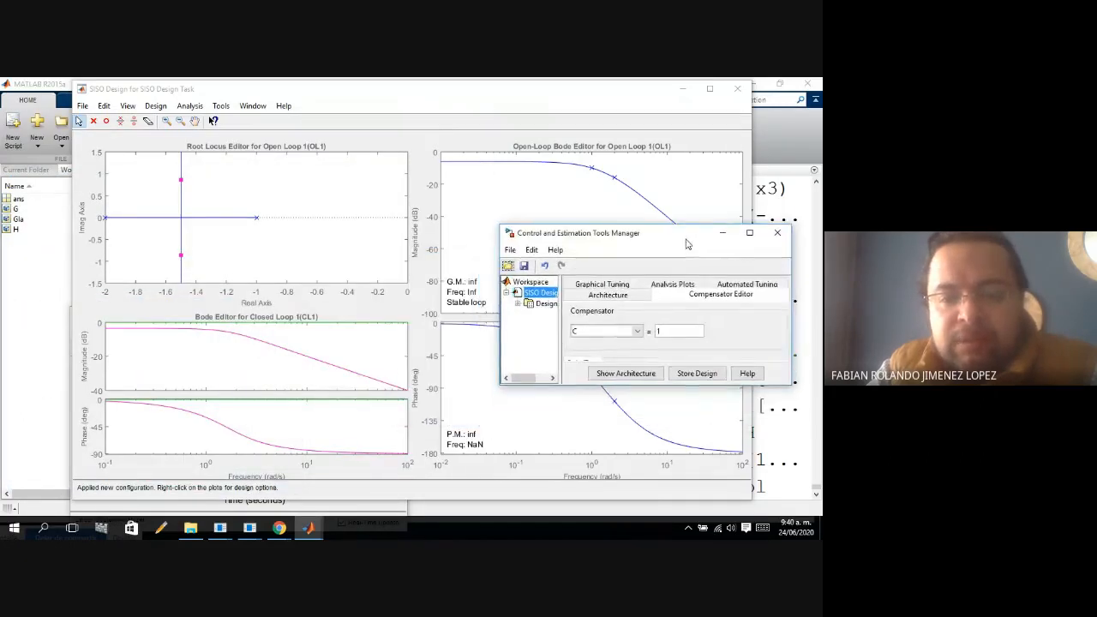
left_click(308, 527)
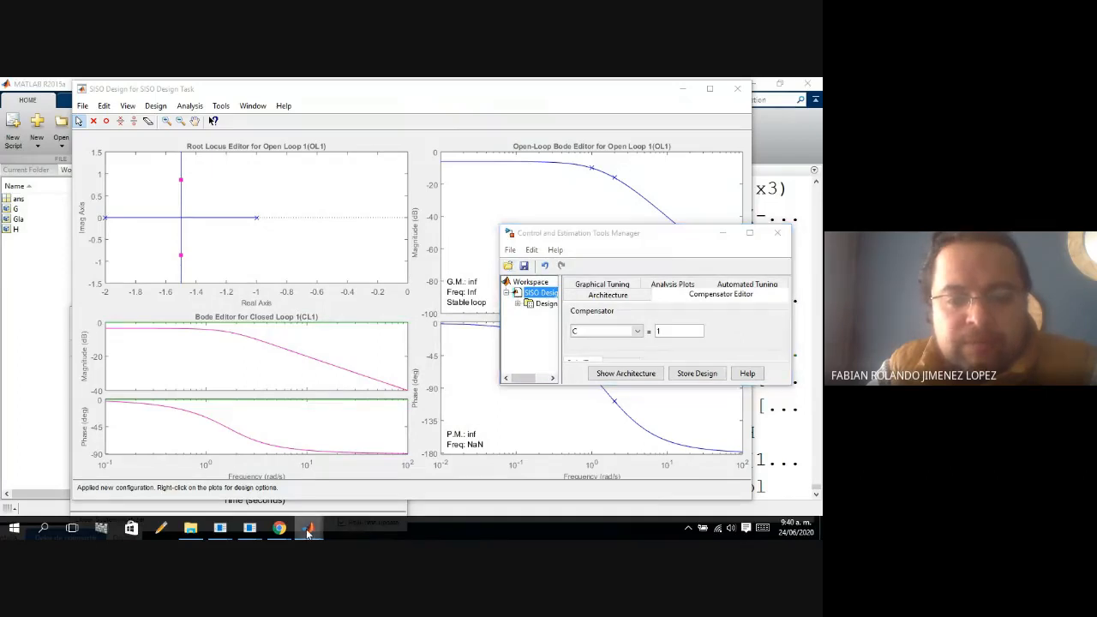
left_click(467, 491)
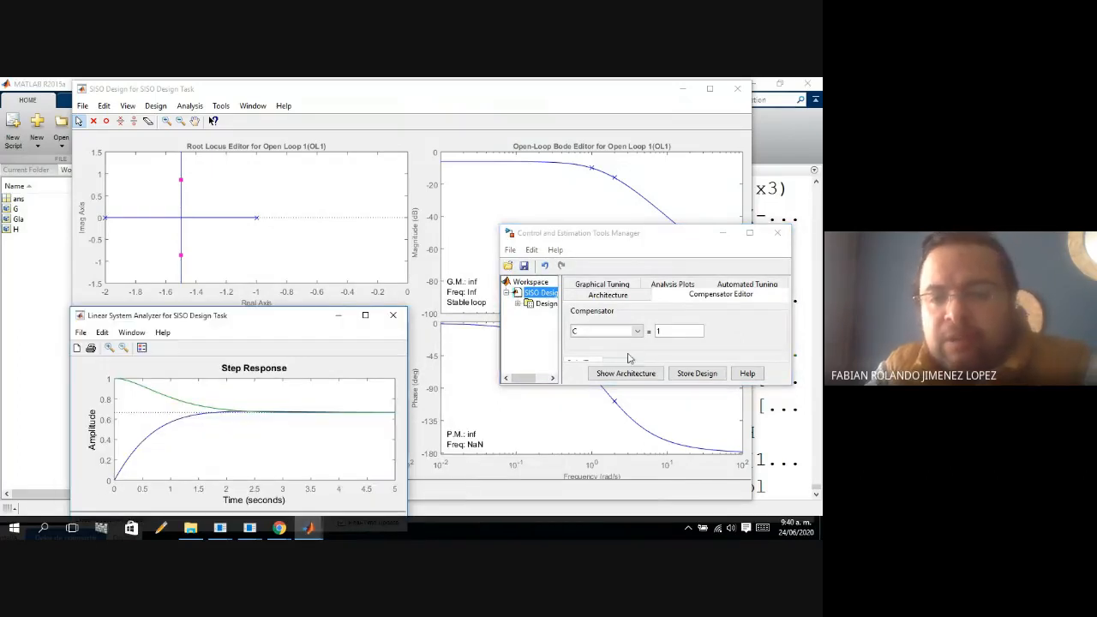
Set compensator C to -10 and shift the Control and Estimation Tools Manager slightly while examining the root locus and step response.
left_click(667, 332)
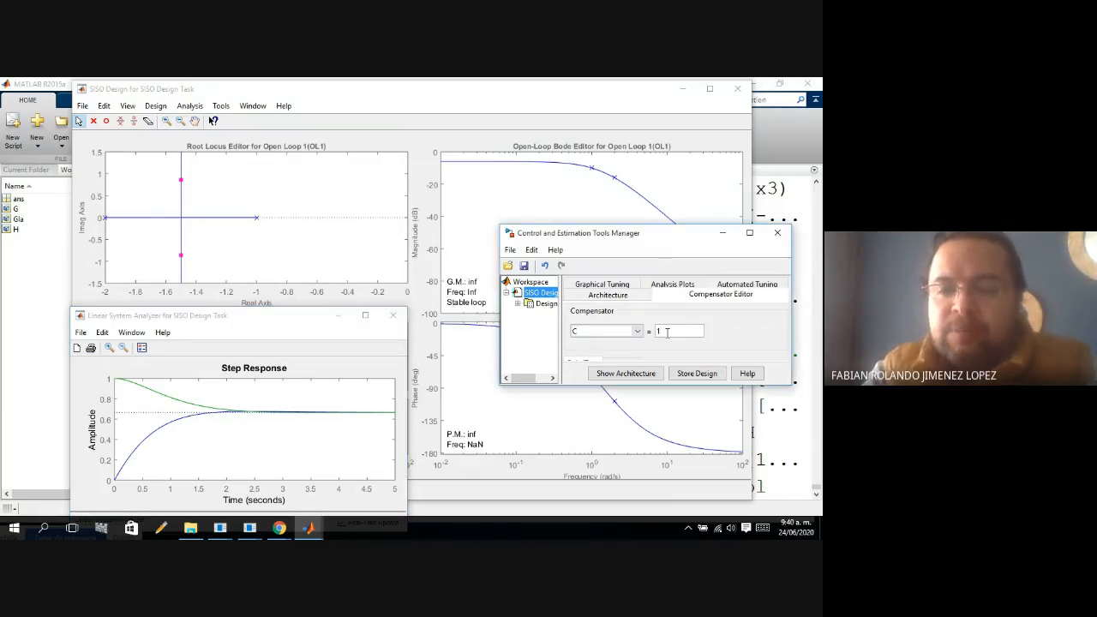
key("BackSpace")
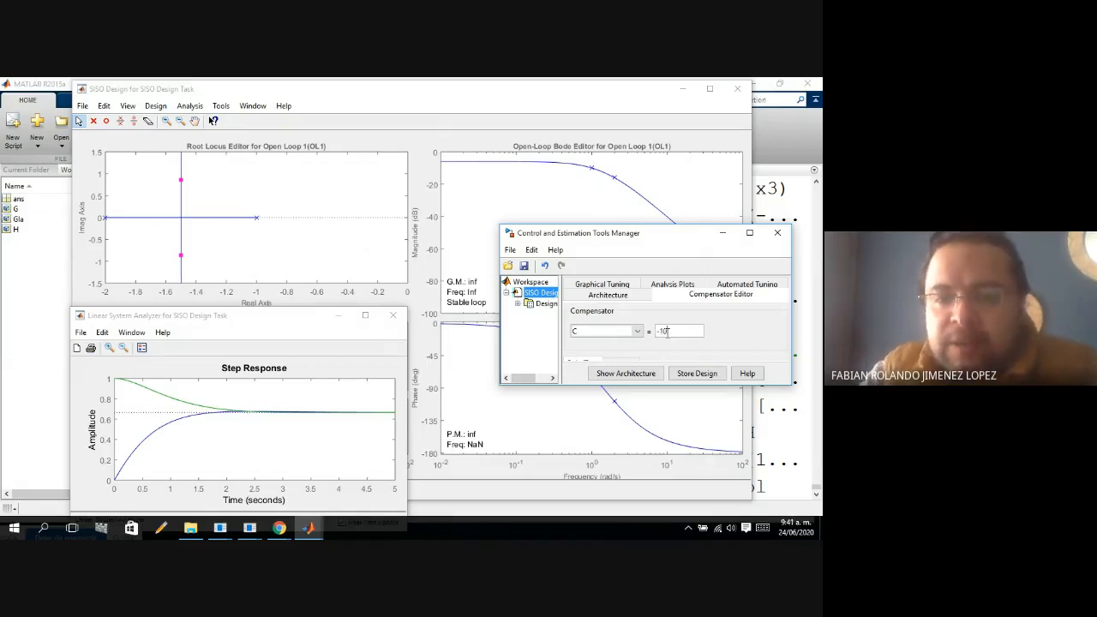
key("Return")
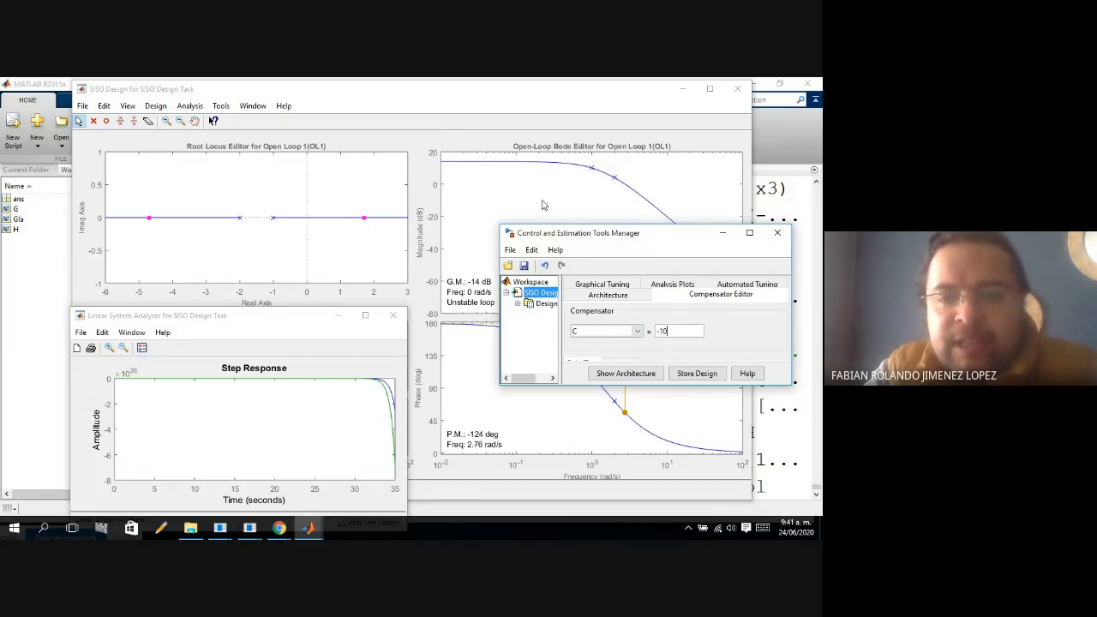
left_click_drag(609, 237, 570, 216)
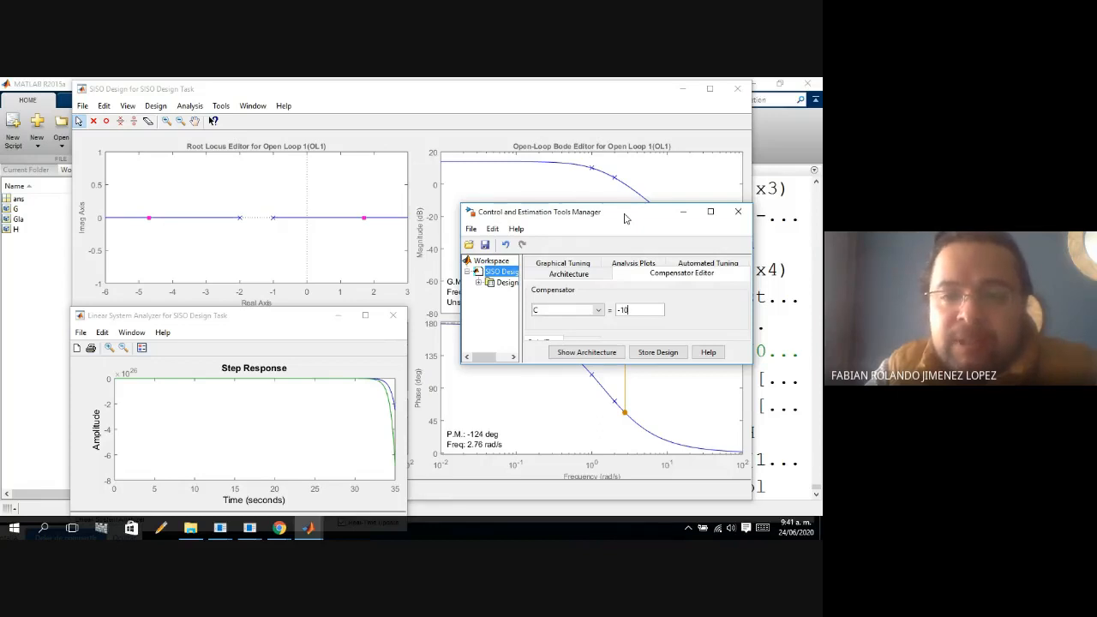
left_click_drag(625, 218, 633, 206)
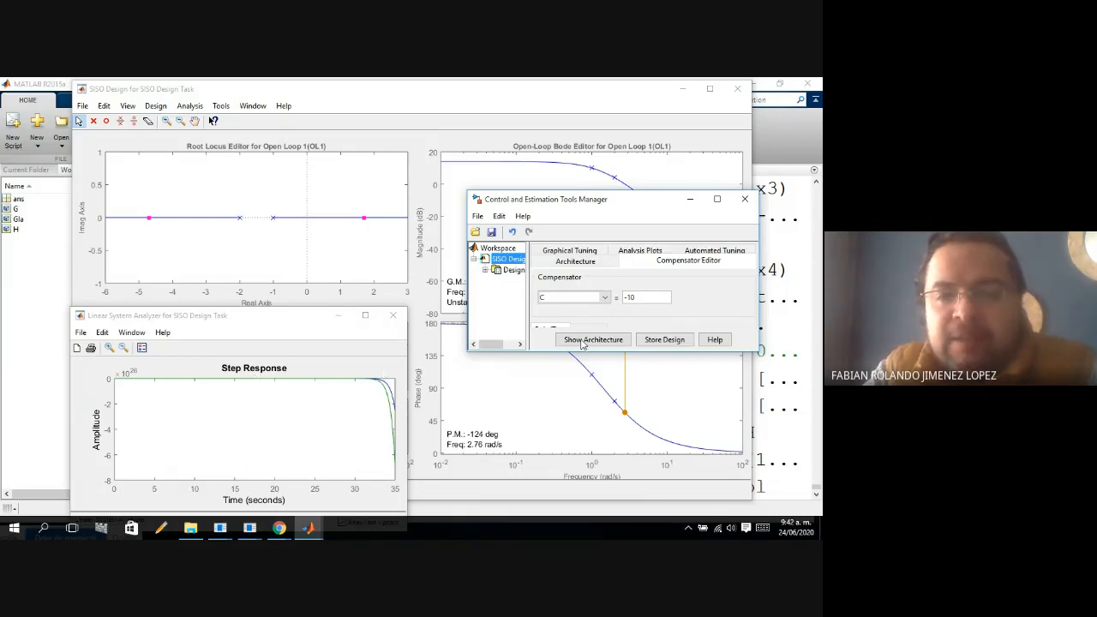
Move the positive real closed-loop pole to about 0.4, for a loop gain of about -3.26, and bring up the step response and compensator editor.
left_click(365, 218)
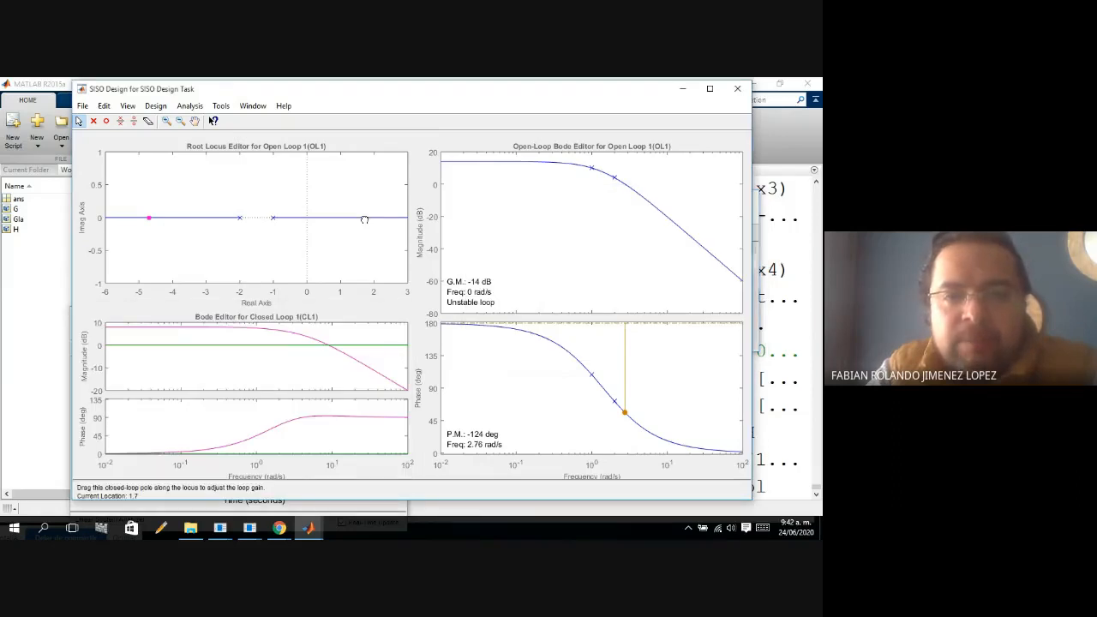
left_click_drag(357, 219, 318, 220)
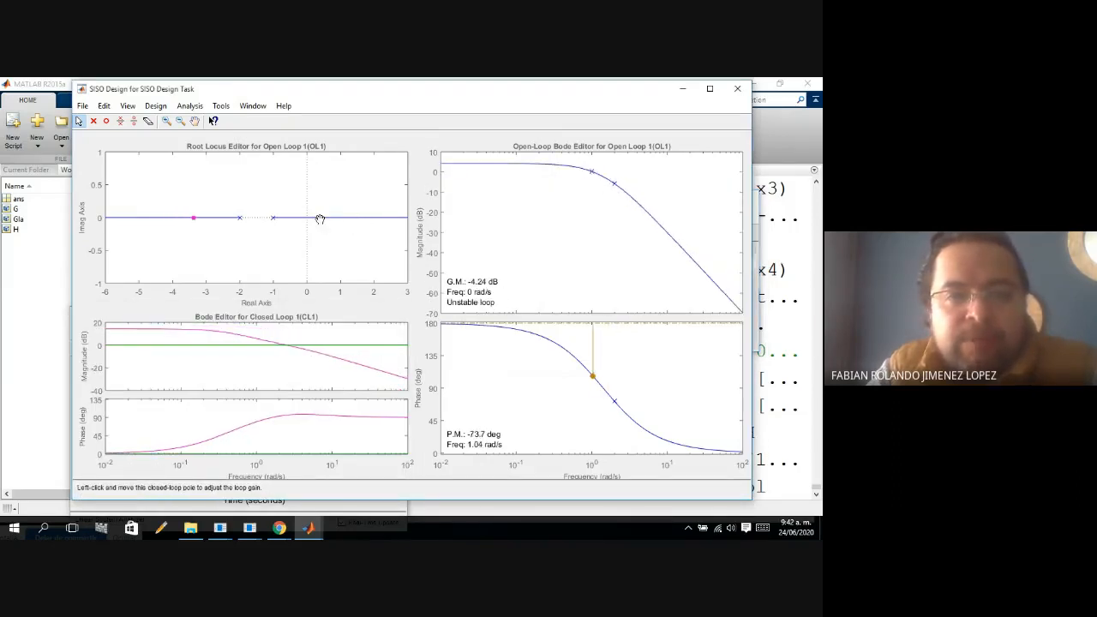
left_click(309, 532)
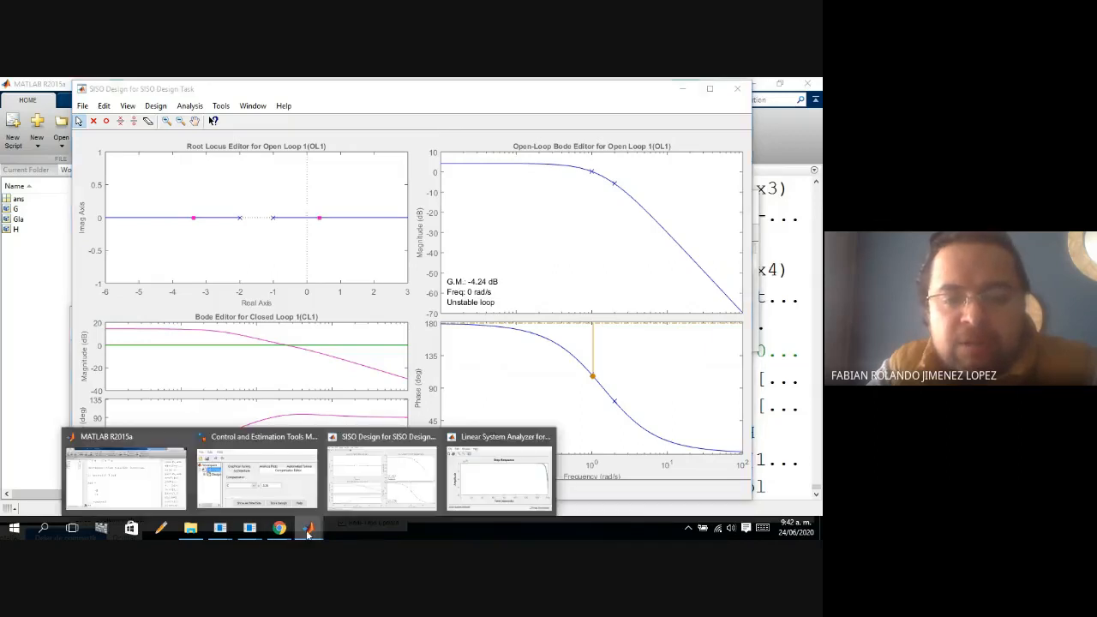
left_click(493, 494)
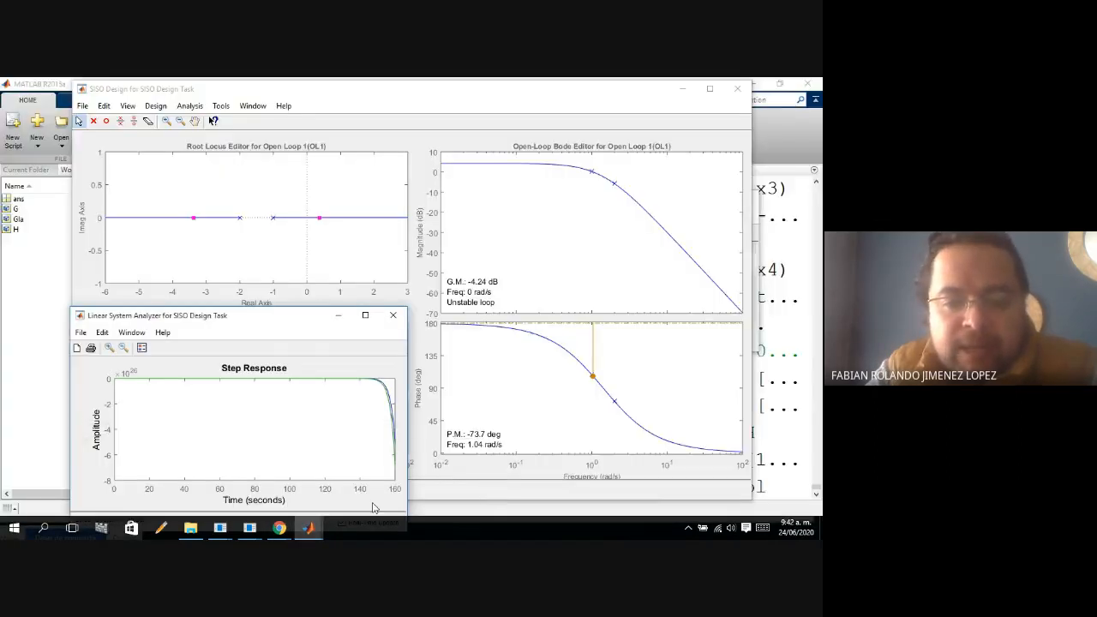
left_click(309, 527)
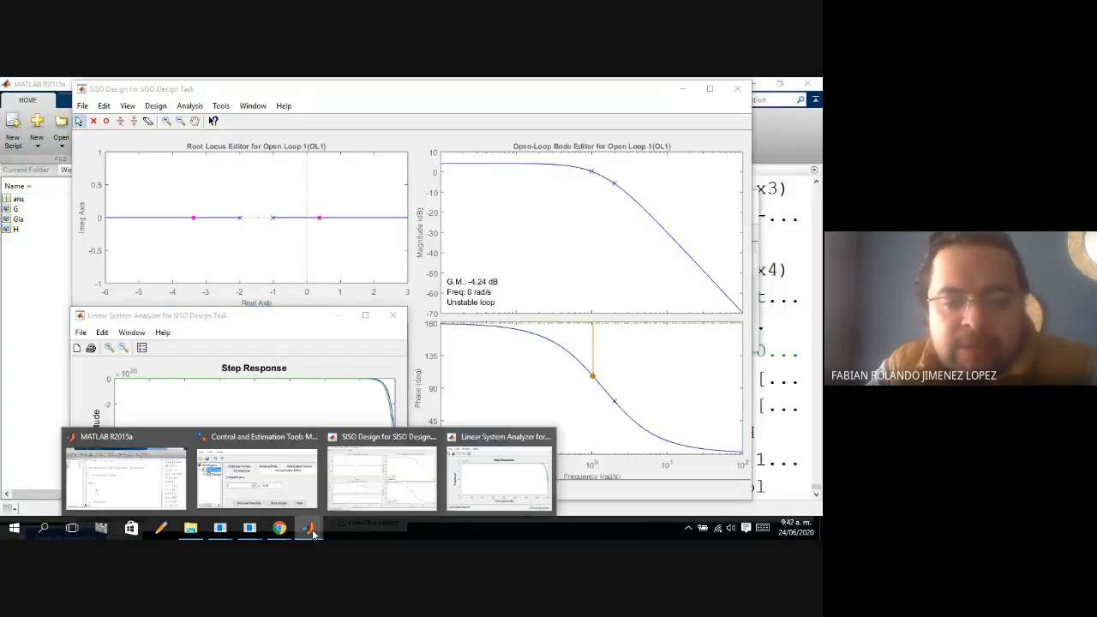
left_click(278, 491)
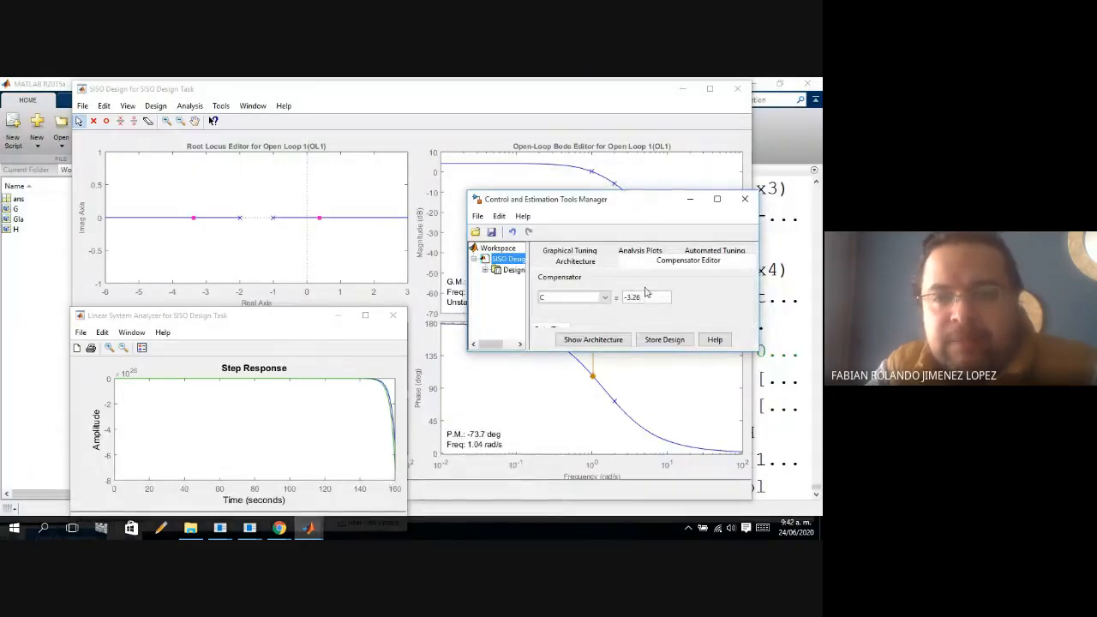
Narrow the SISO Design and Control and Estimation Tools Manager windows and arrange them side by side without overlap.
left_click_drag(652, 211, 816, 223)
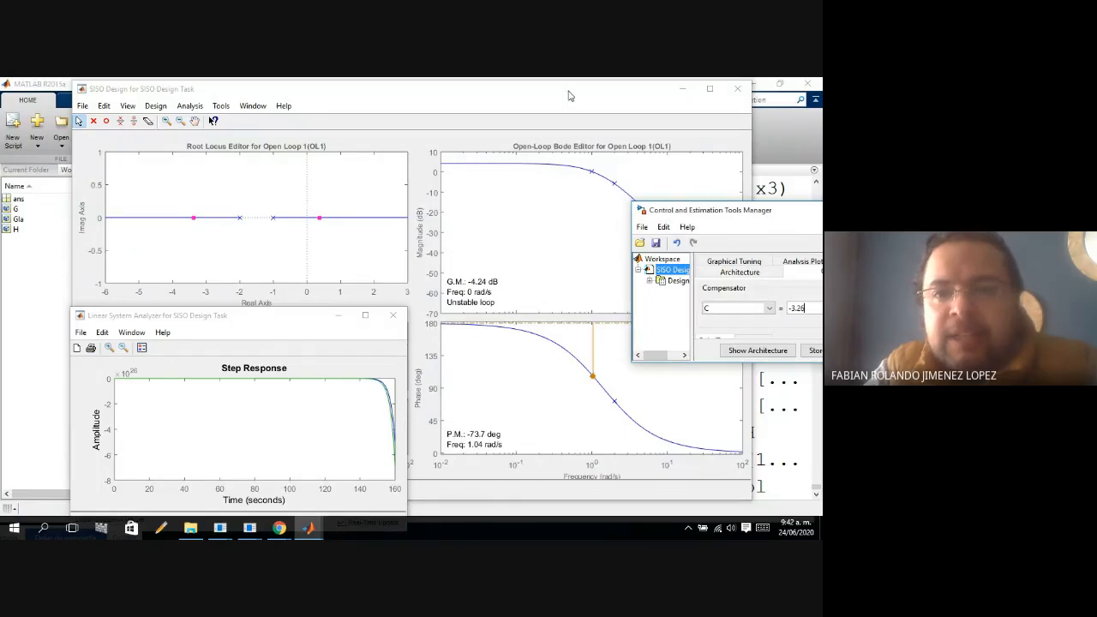
left_click_drag(752, 142, 635, 148)
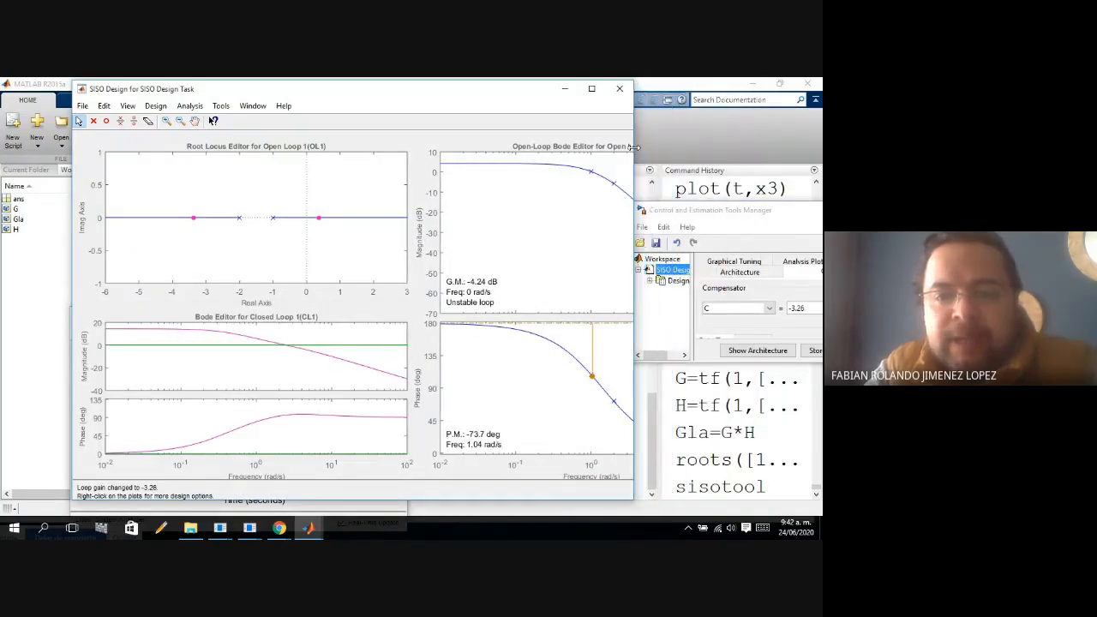
left_click_drag(447, 100, 348, 99)
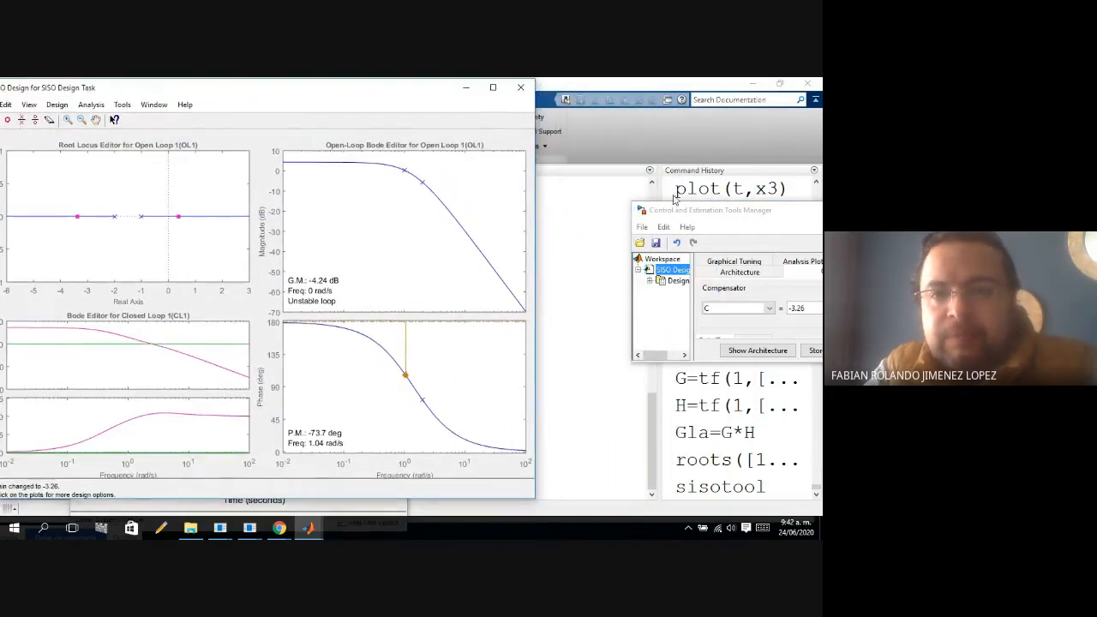
left_click_drag(714, 214, 620, 350)
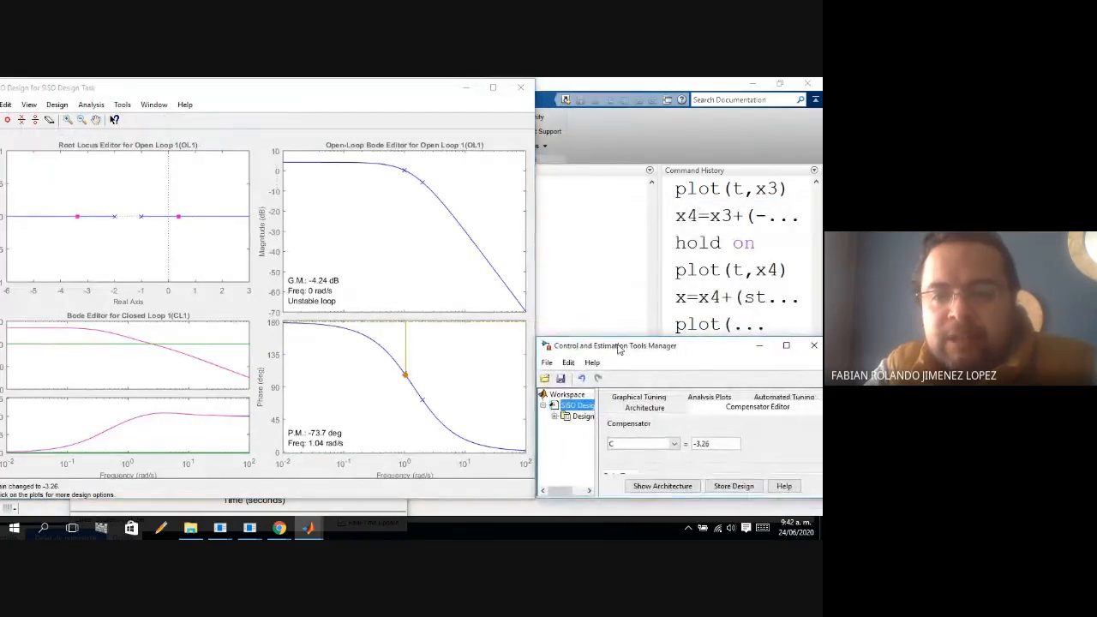
left_click_drag(537, 415, 577, 414)
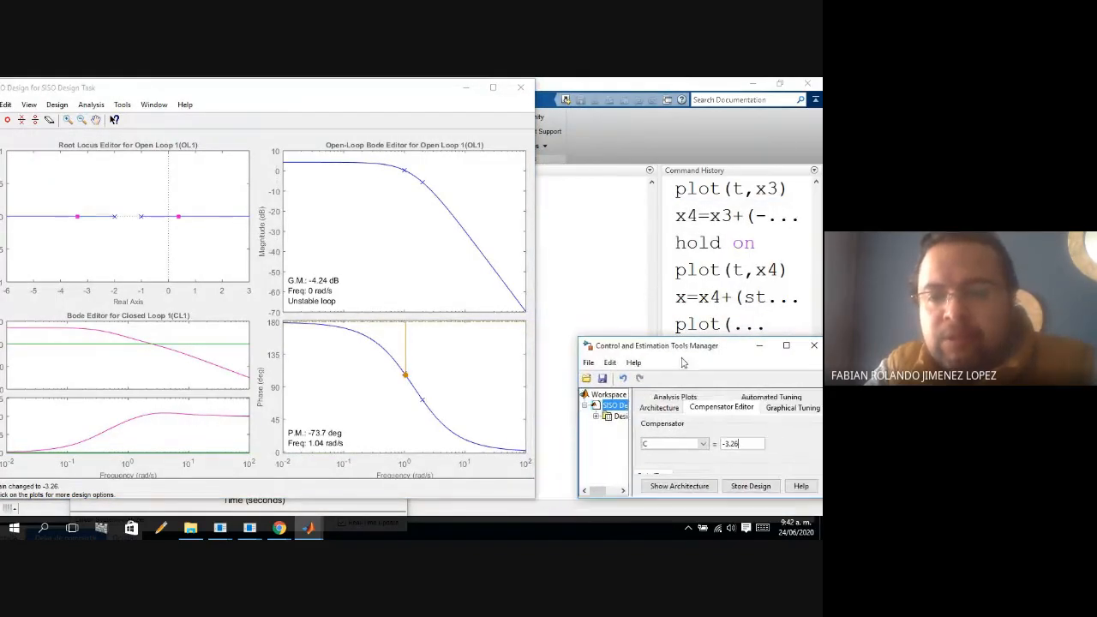
left_click_drag(681, 346, 647, 347)
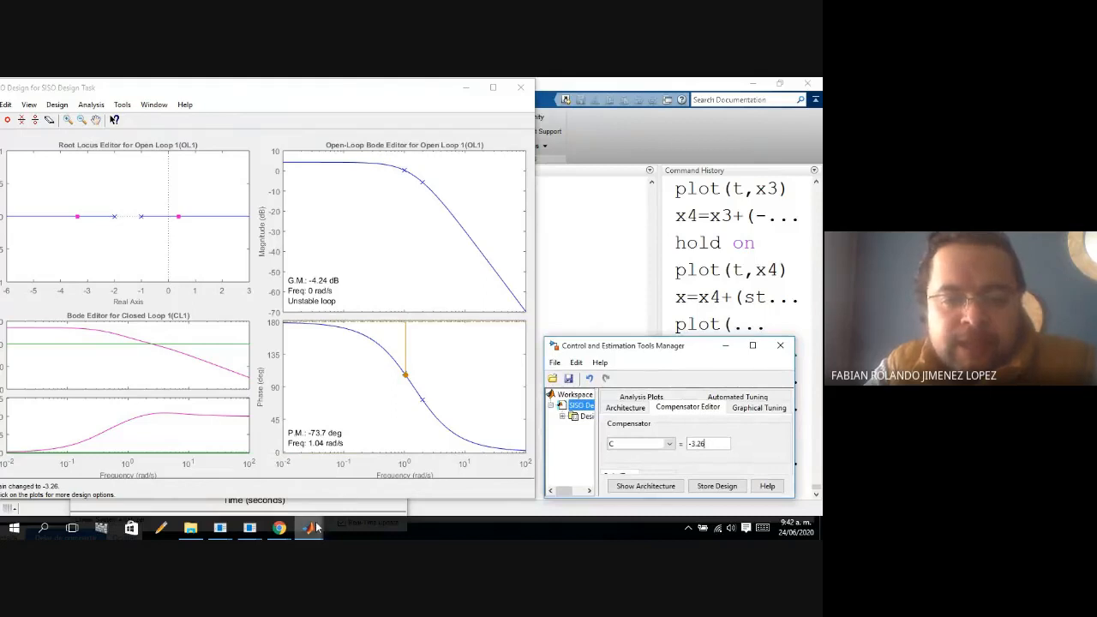
Bring the Linear System Analyzer to the front and place it above the Control and Estimation Tools Manager, clear of the root locus.
mouse_move(312, 527)
left_click(463, 485)
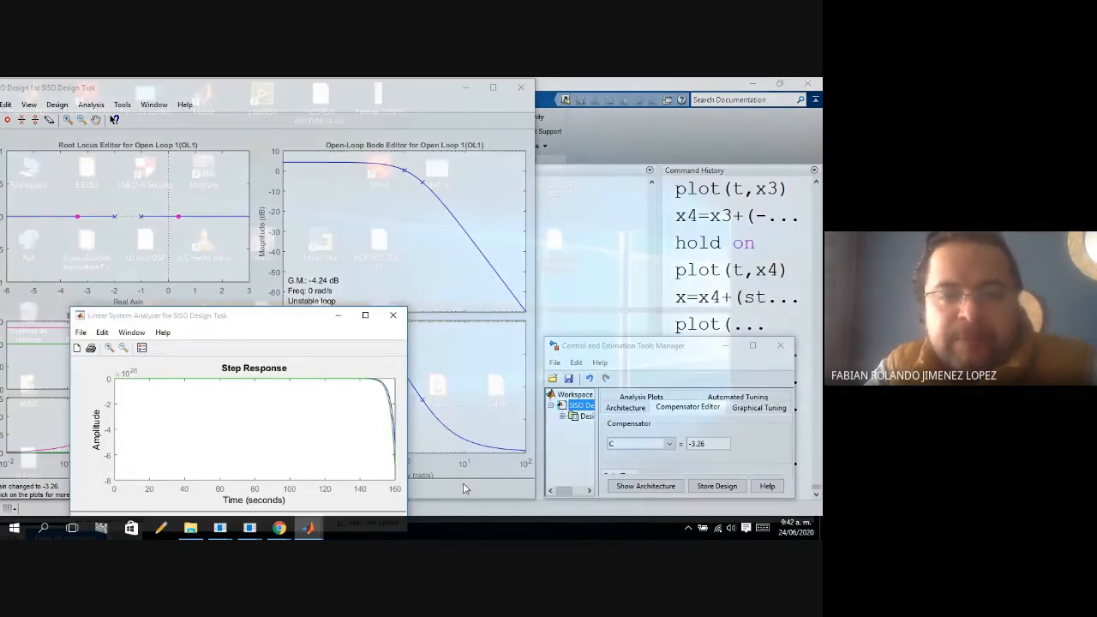
left_click_drag(276, 320, 693, 110)
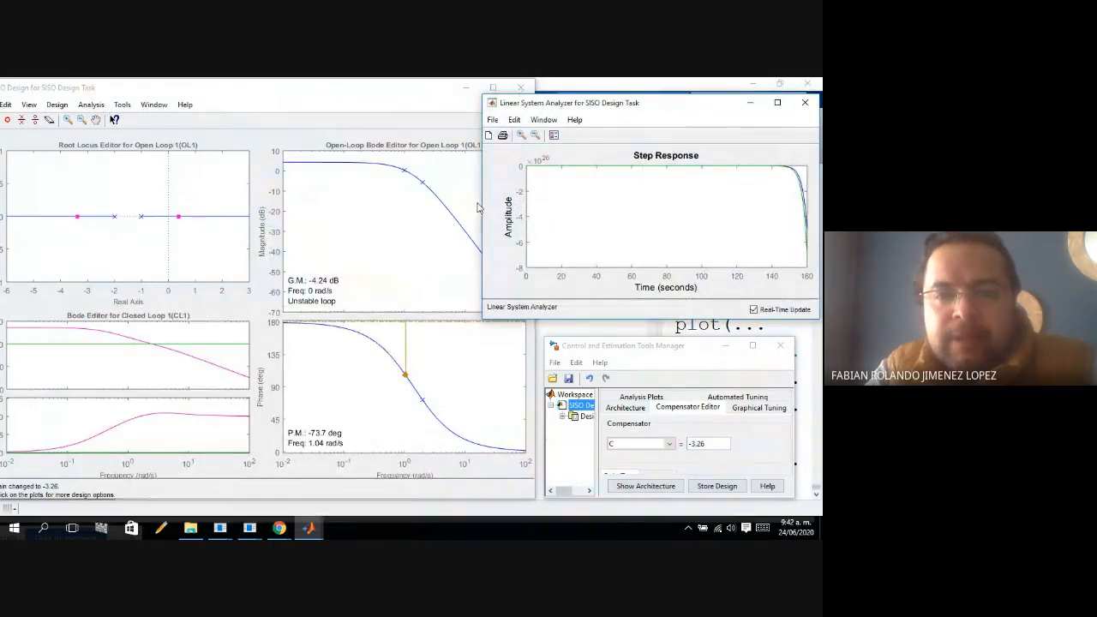
Narrow the Linear System Analyzer clear of the Bode plots and move the positive closed-loop pole nearer the origin, for a loop gain of about -2.41.
left_click_drag(482, 206, 522, 203)
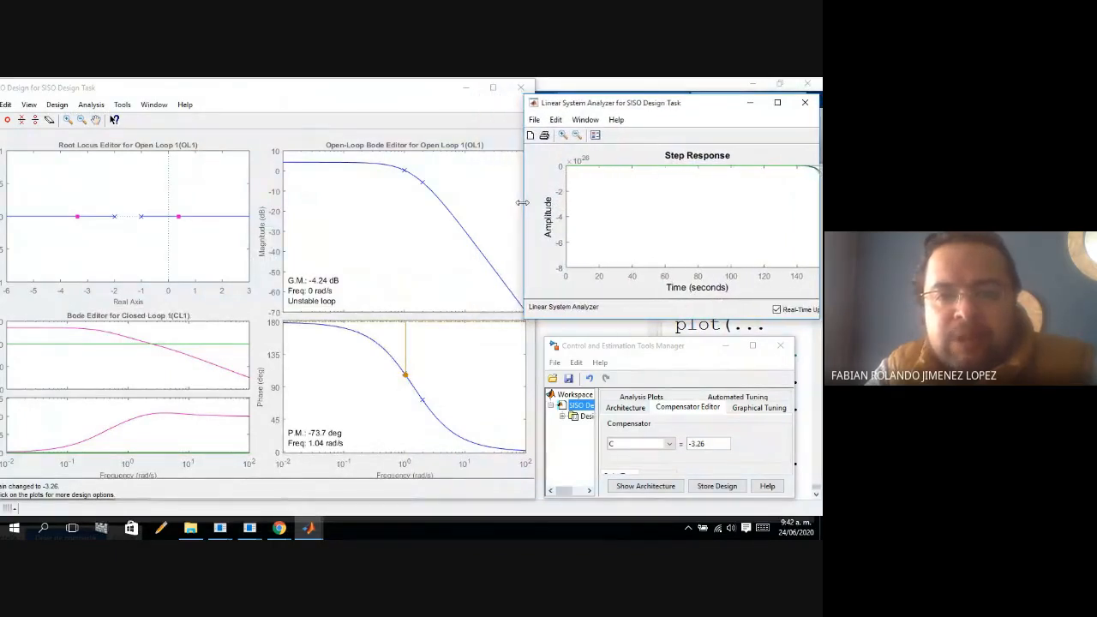
left_click(177, 217)
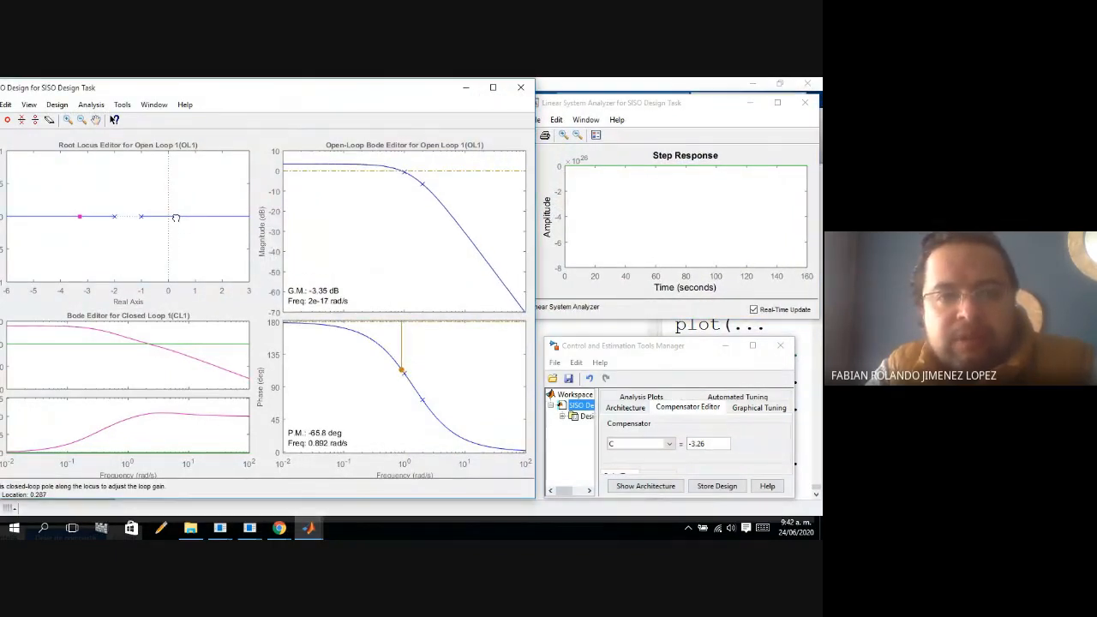
mouse_move(177, 216)
left_mouse_down()
mouse_move(195, 217)
mouse_move(172, 216)
left_mouse_up()
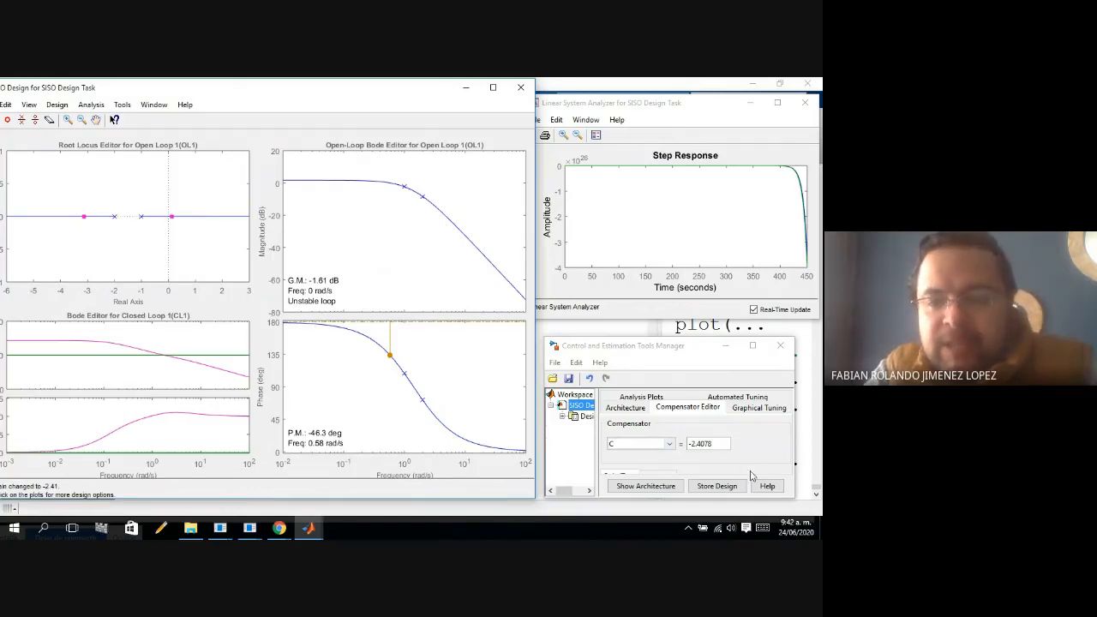
Set compensator C to -2 to obtain the step response at the marginal stability gain.
left_click(720, 444)
key("BackSpace")
key("BackSpace")
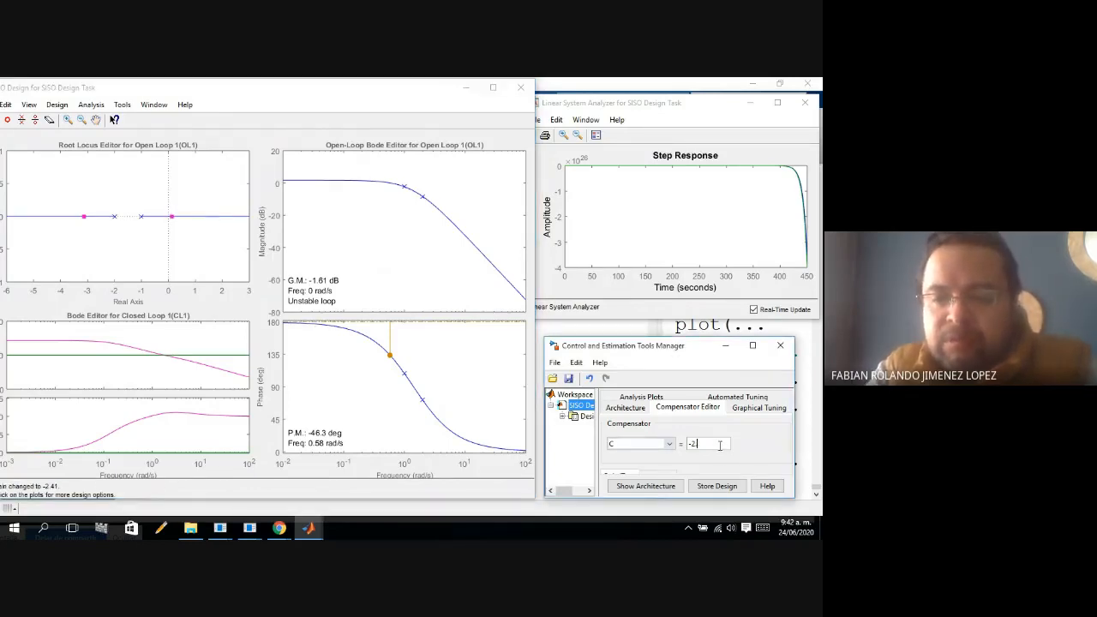
key("Return")
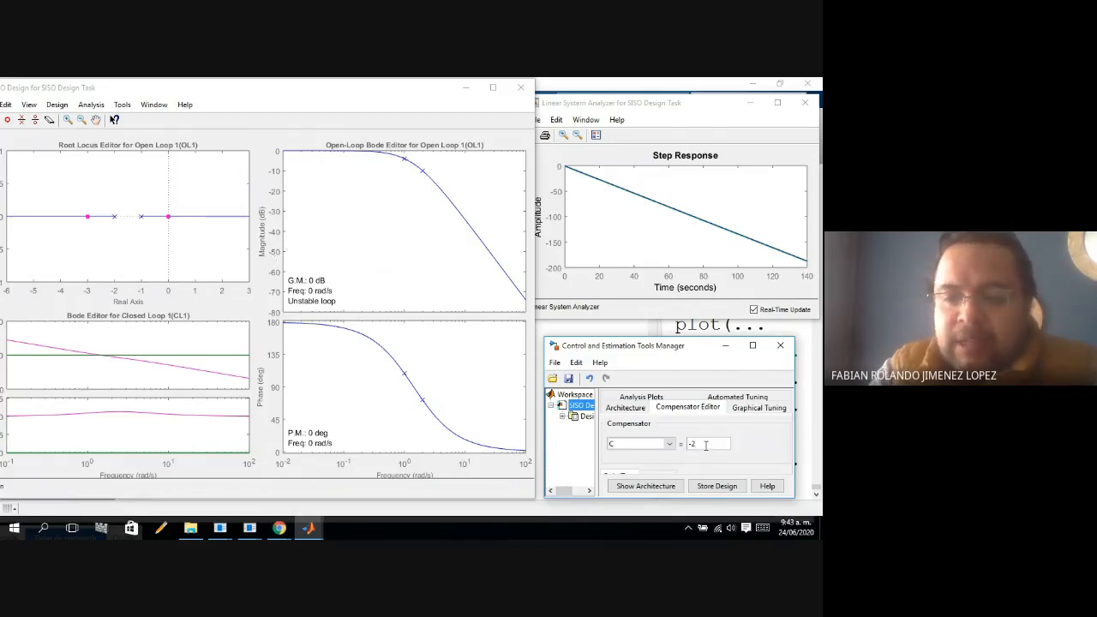
Apply compensator gains C of -1 and 1 in turn to compare the resulting root locus and step response.
key("BackSpace")
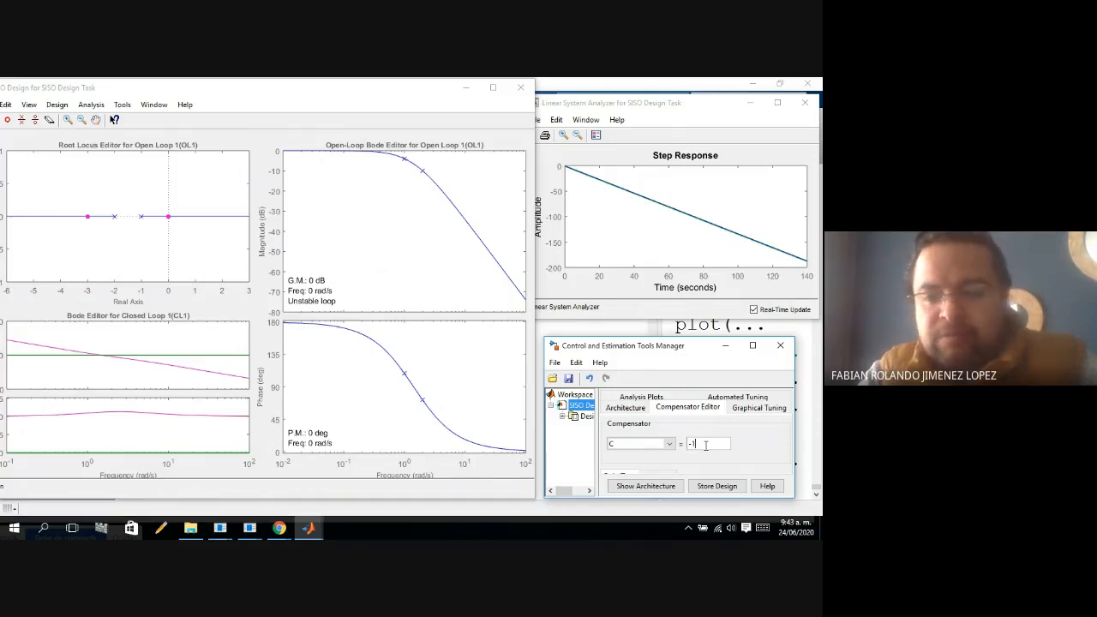
key("Return")
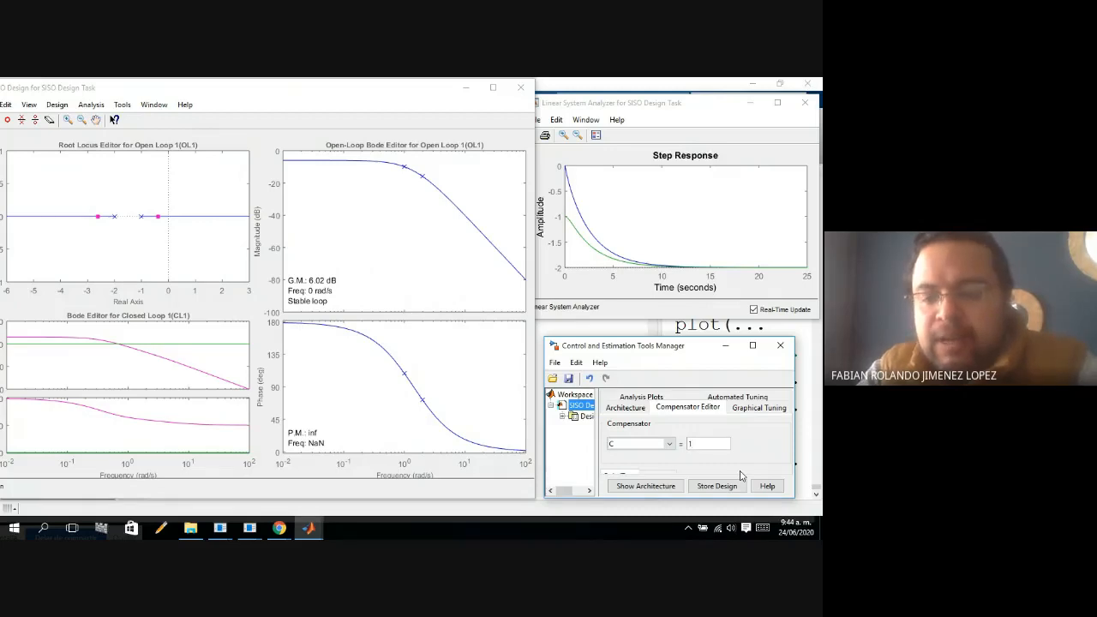
key("Return")
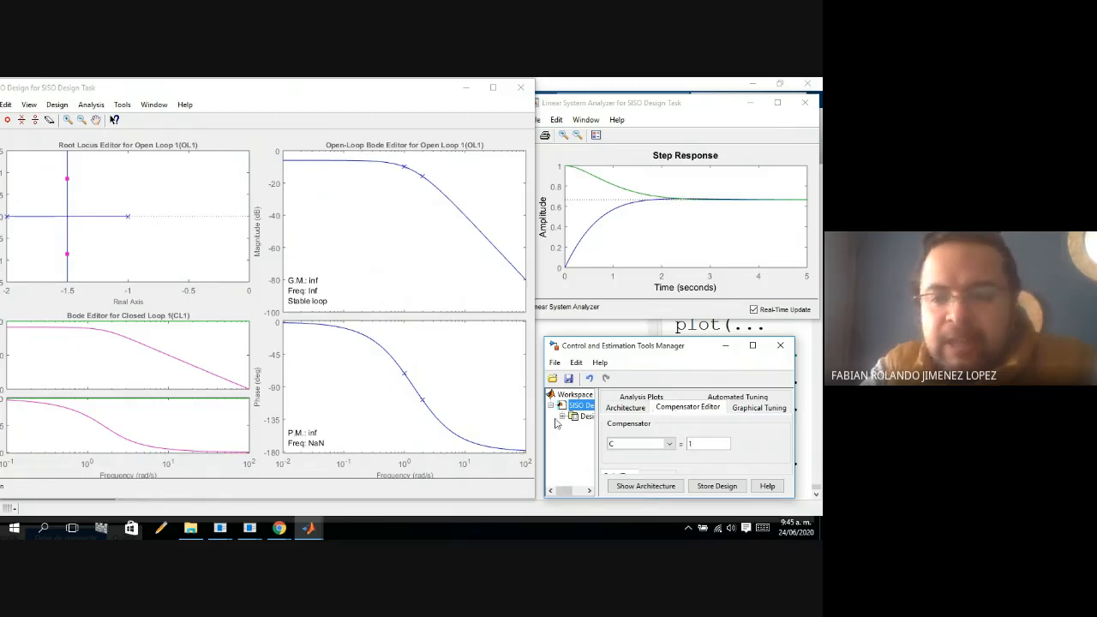
Set compensator C to 2 to update the closed-loop poles and step response.
key("BackSpace")
type("2")
left_click(704, 488)
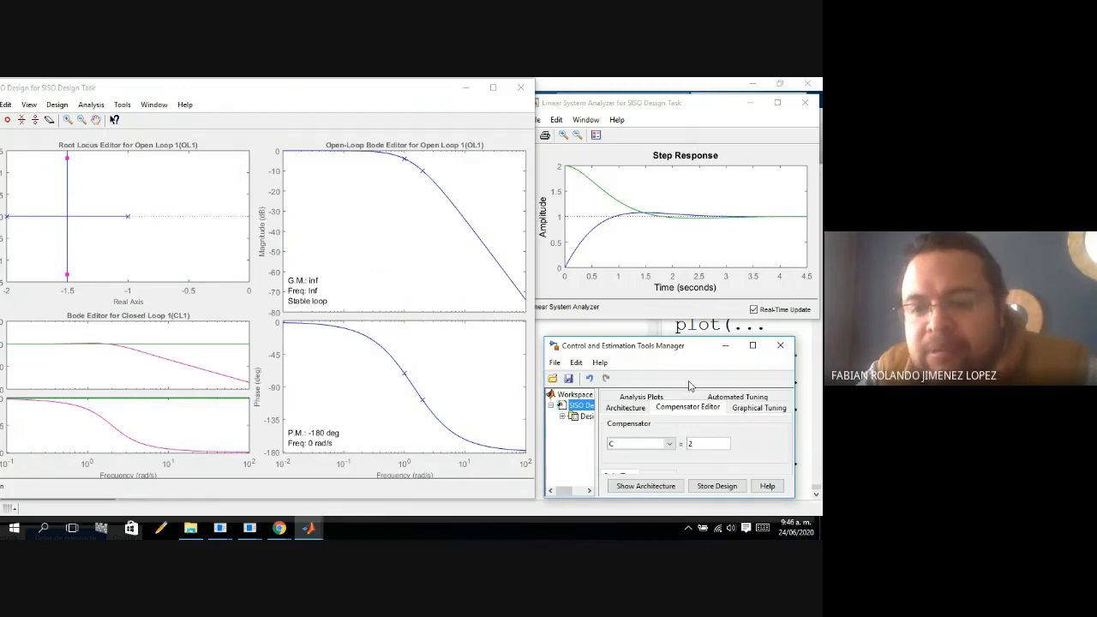
Try a compensator gain C of 10 to observe the step response, and return C to 2.
key("BackSpace")
type("10")
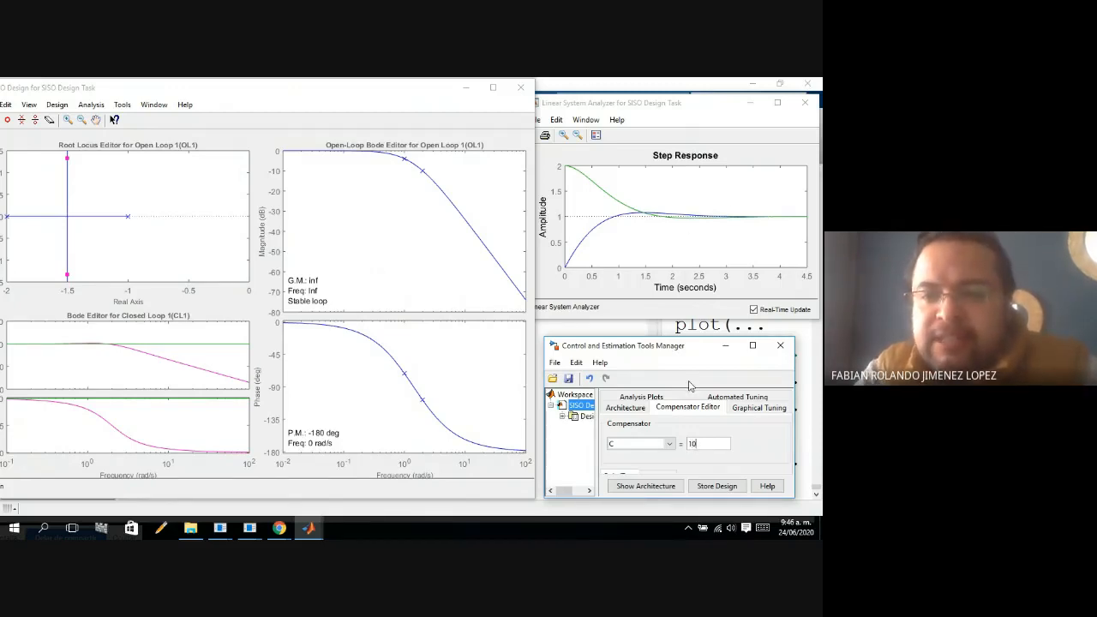
key("Return")
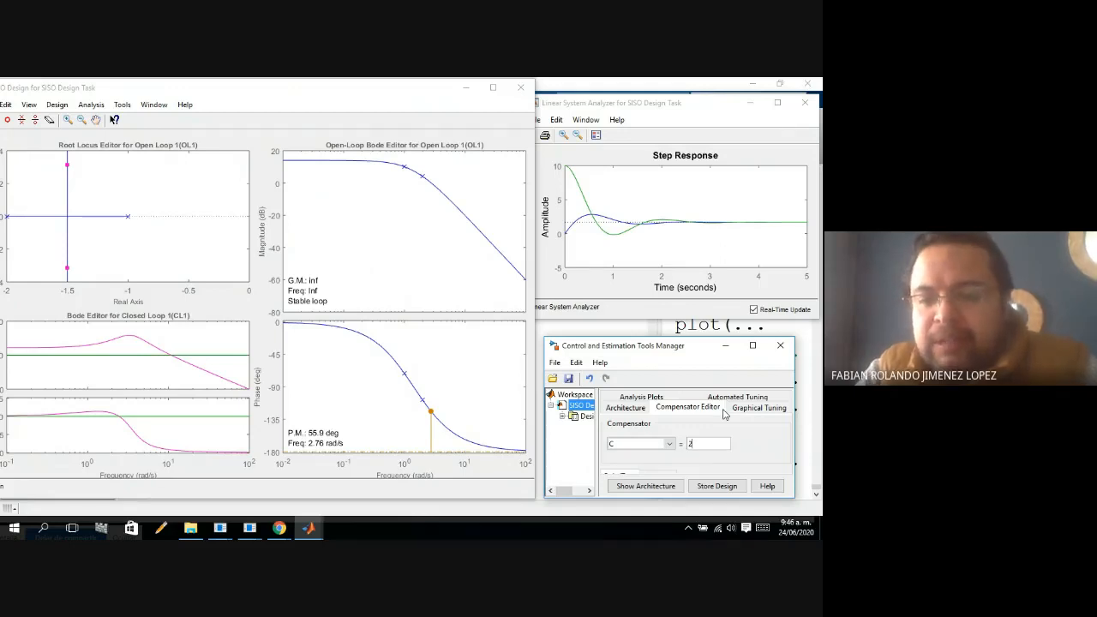
key("Return")
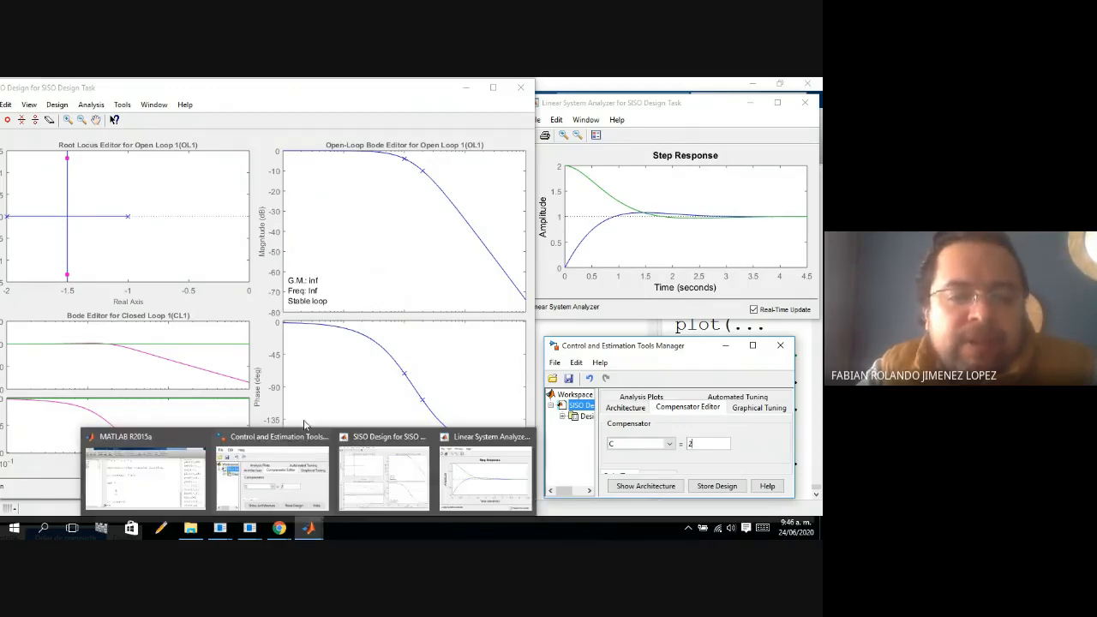
Switch to the Estabilidad Routh Jury presentation in PowerPoint and examine the Ejemplo 3 slides for the block diagram, G(s), H(s) and stability range.
left_click(223, 536)
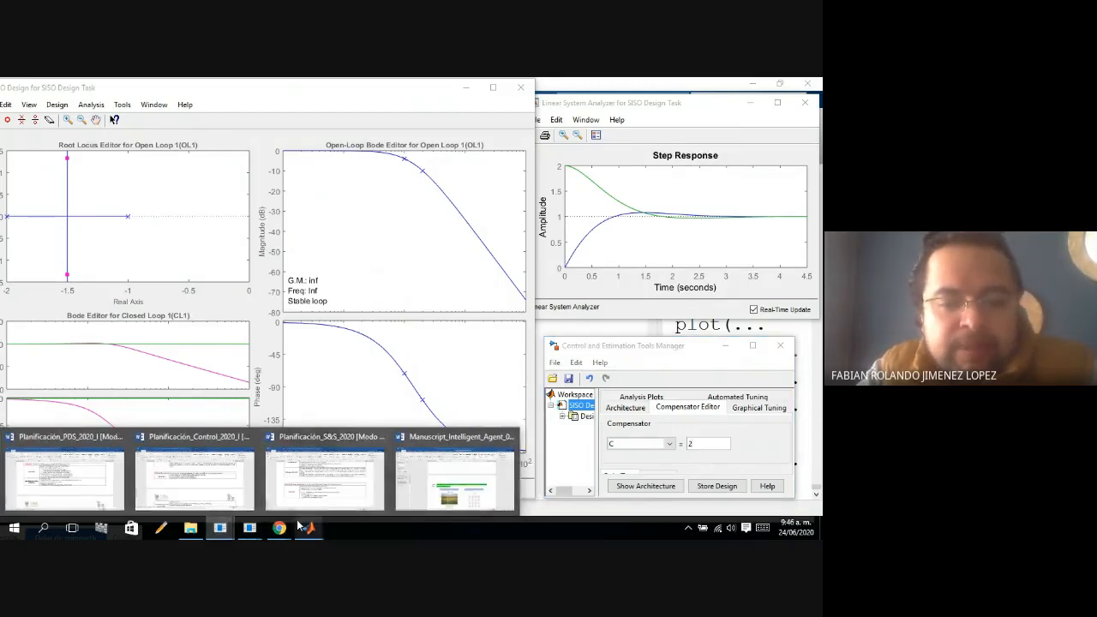
mouse_move(252, 533)
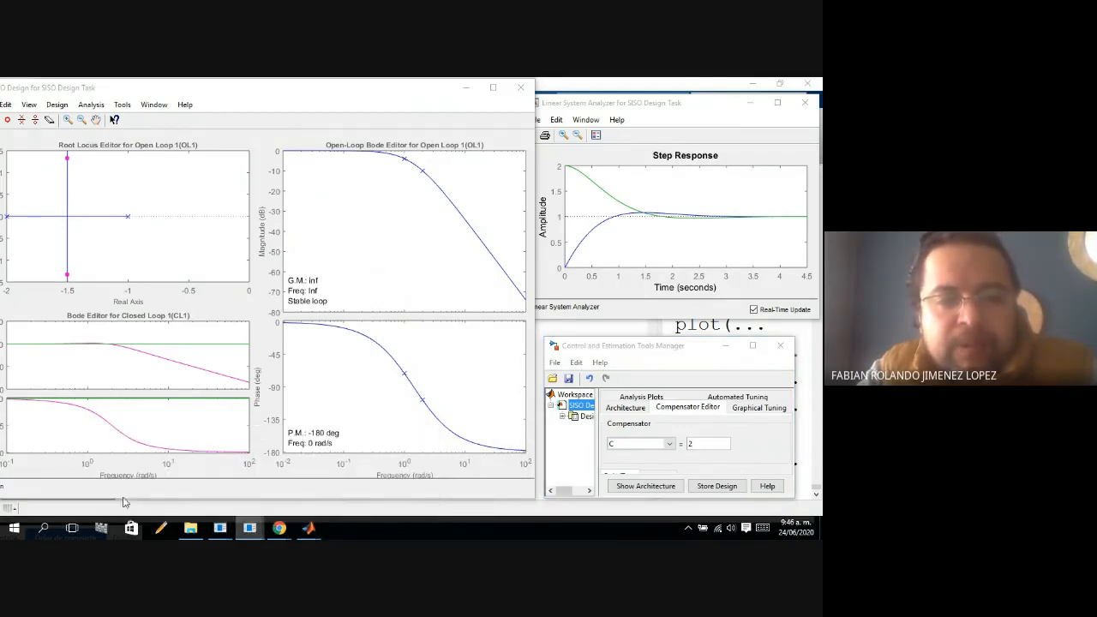
left_click(120, 471)
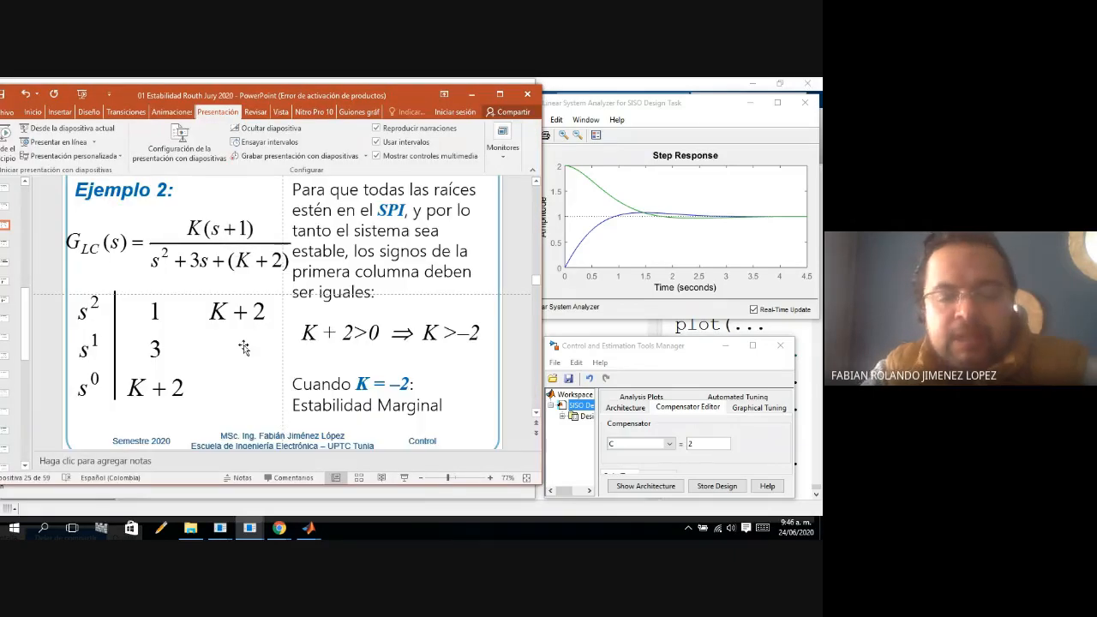
scroll(244, 346, "down", 1)
scroll(244, 346, "down", 2)
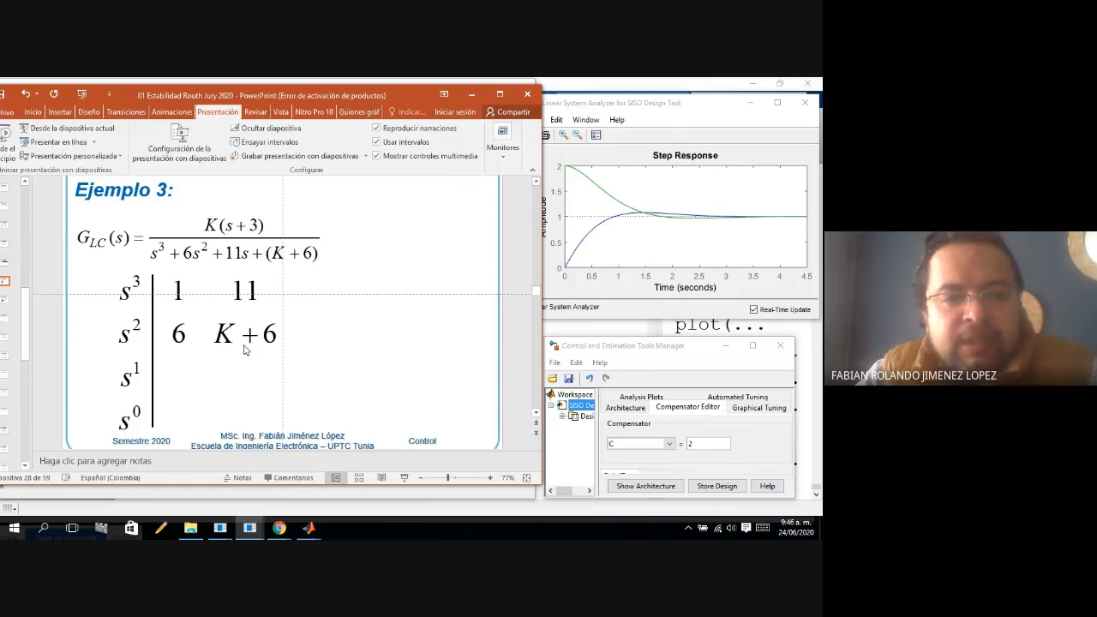
scroll(244, 346, "down", 1)
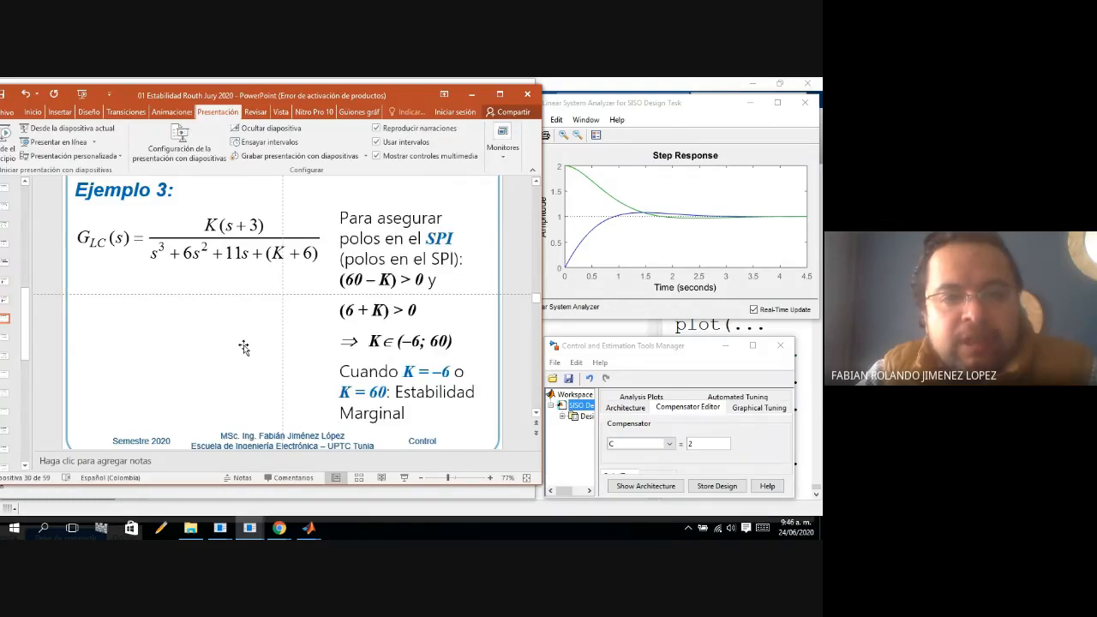
scroll(244, 347, "up", 2)
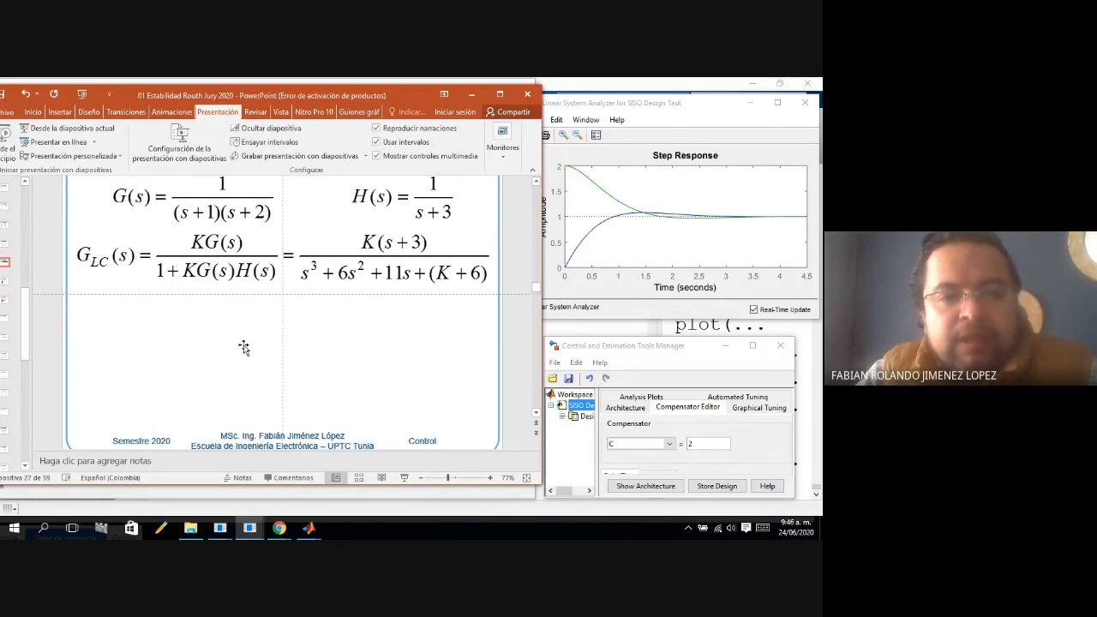
scroll(244, 347, "up", 1)
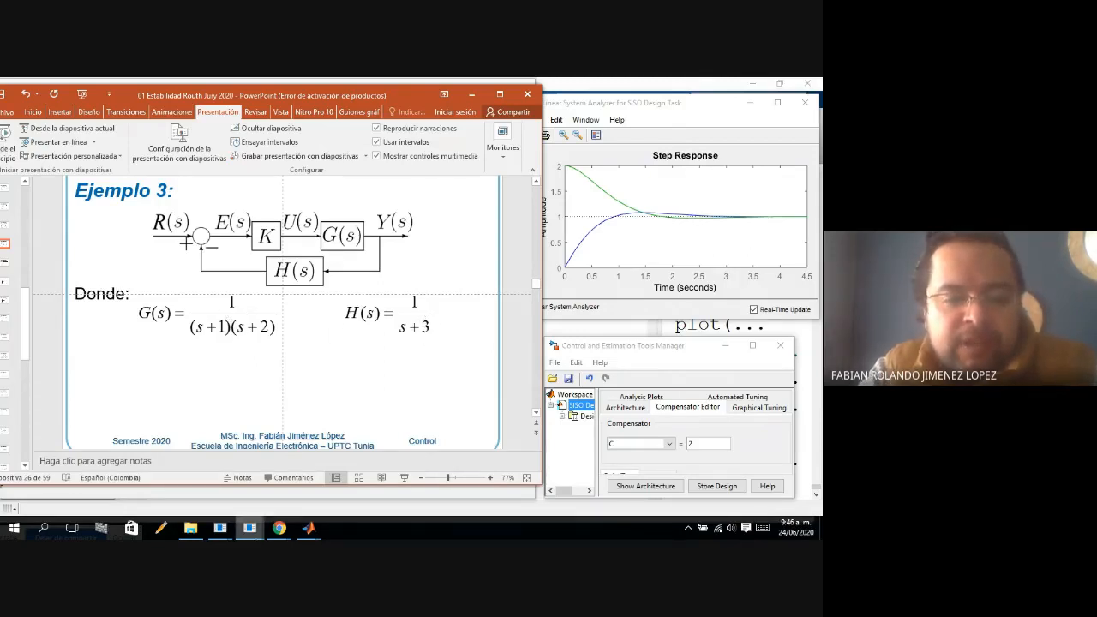
Switch to the MATLAB Command Window, recall the earlier definition of G and wrap its denominator as G=tf(1,poly([1 1]).
mouse_move(309, 532)
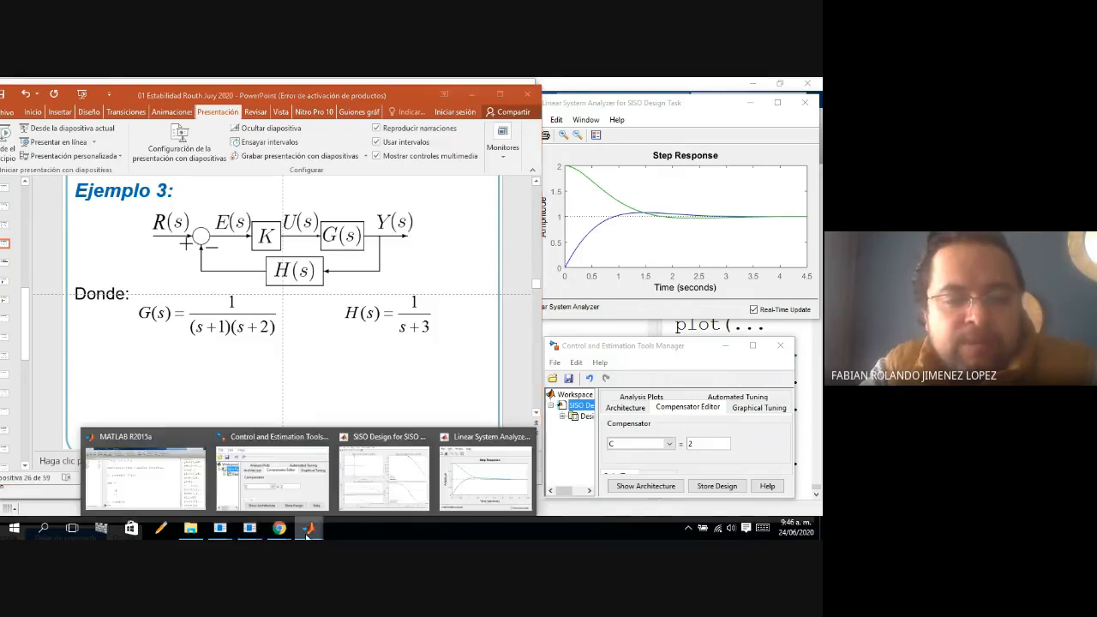
left_click(158, 493)
type("Gla=G*H")
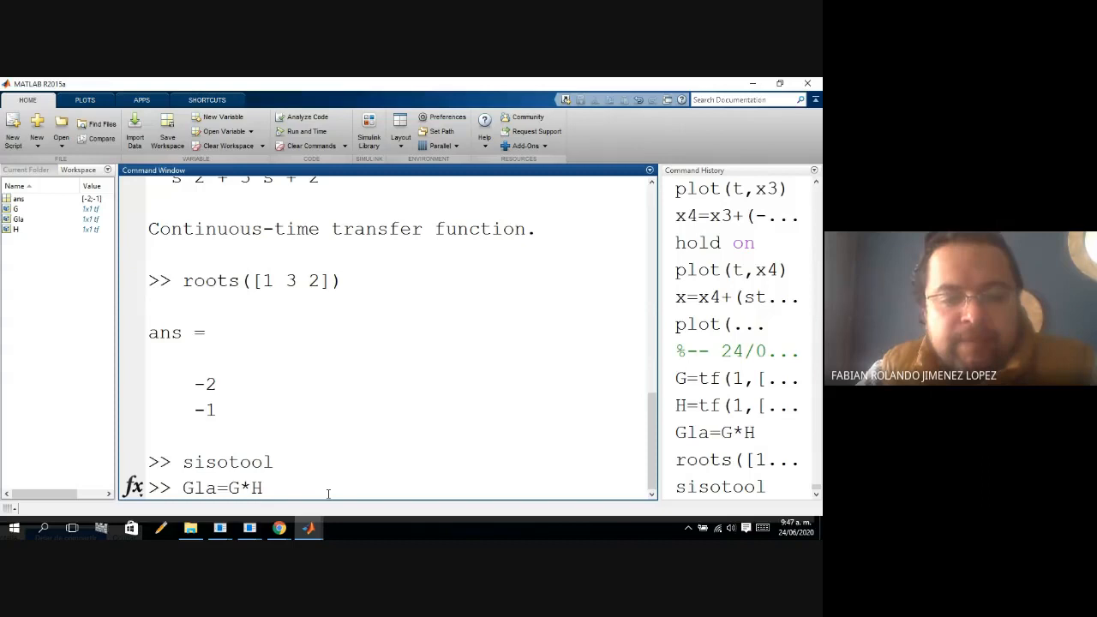
key("Up")
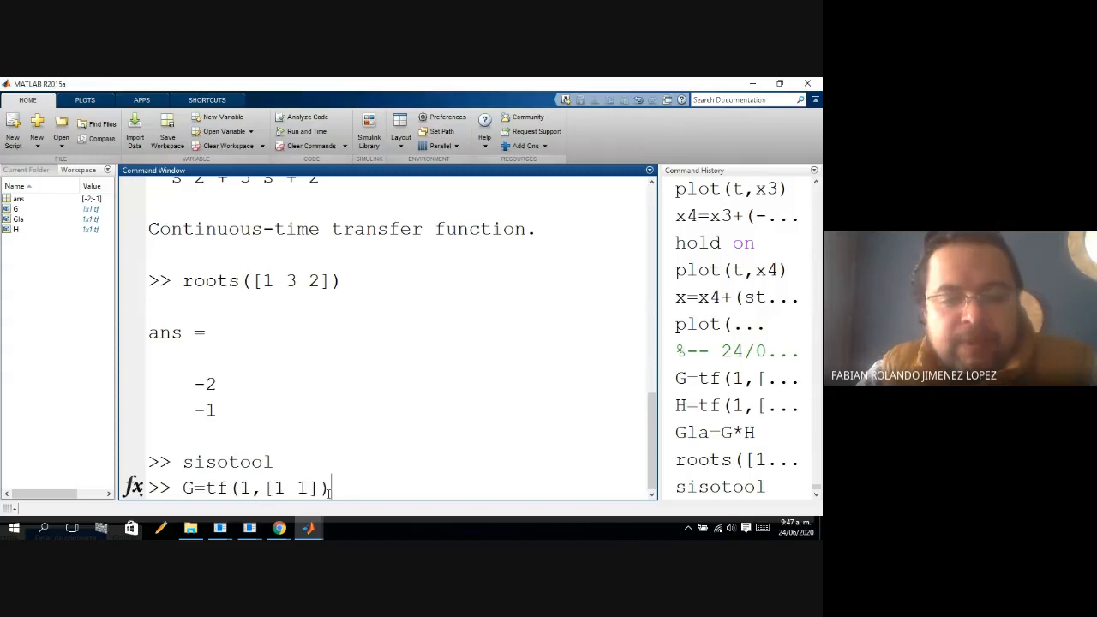
key("Left")
key("Left")
key("Left")
key("Left")
key("Left")
key("Left")
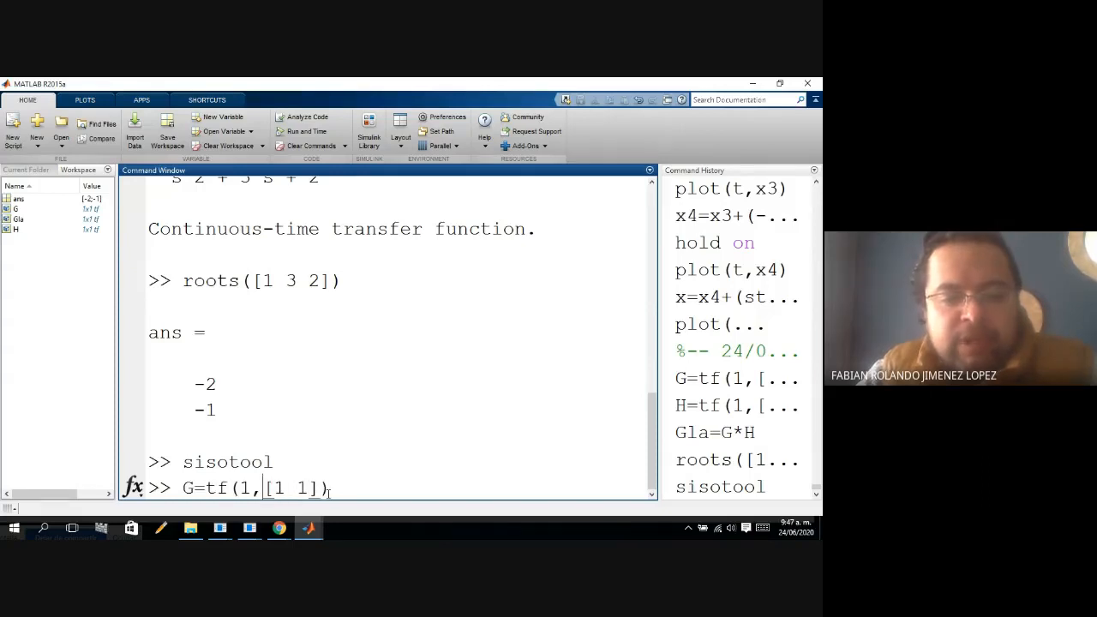
type("poly(")
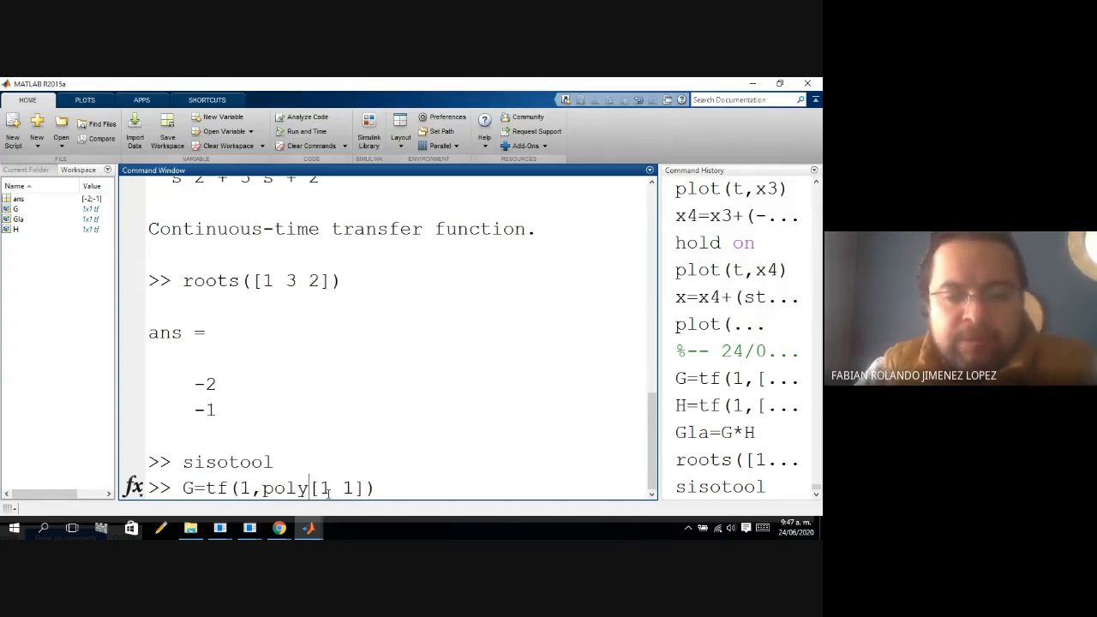
key("Right")
key("Right")
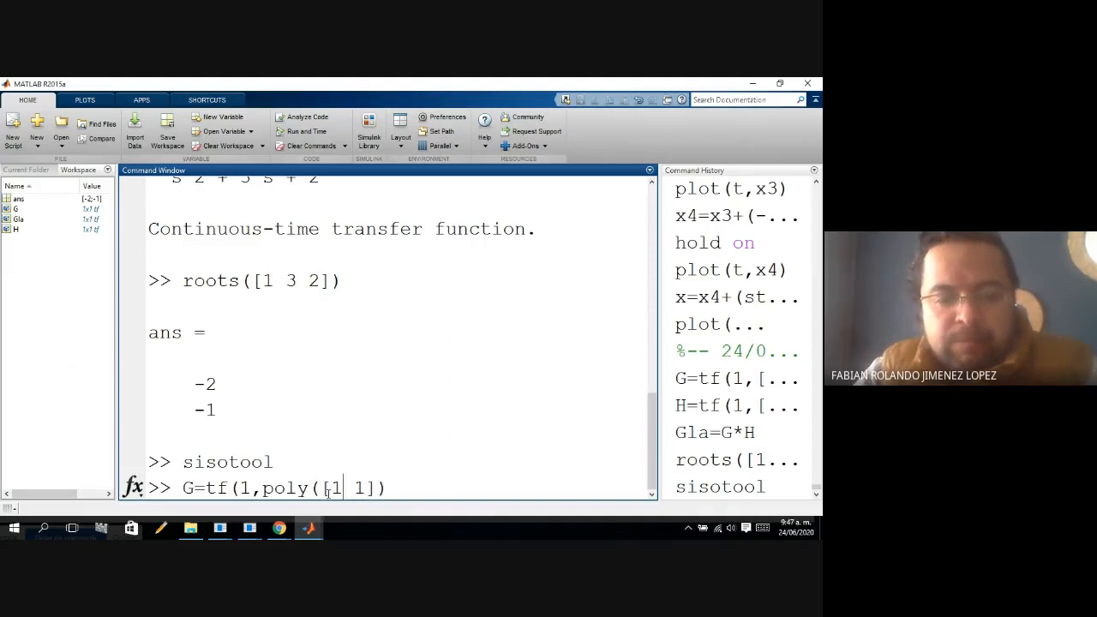
Recheck the PowerPoint windows, return to MATLAB, change the denominator roots to [1 2] and run G=tf(1,poly([1 2])).
left_click(250, 528)
mouse_move(158, 493)
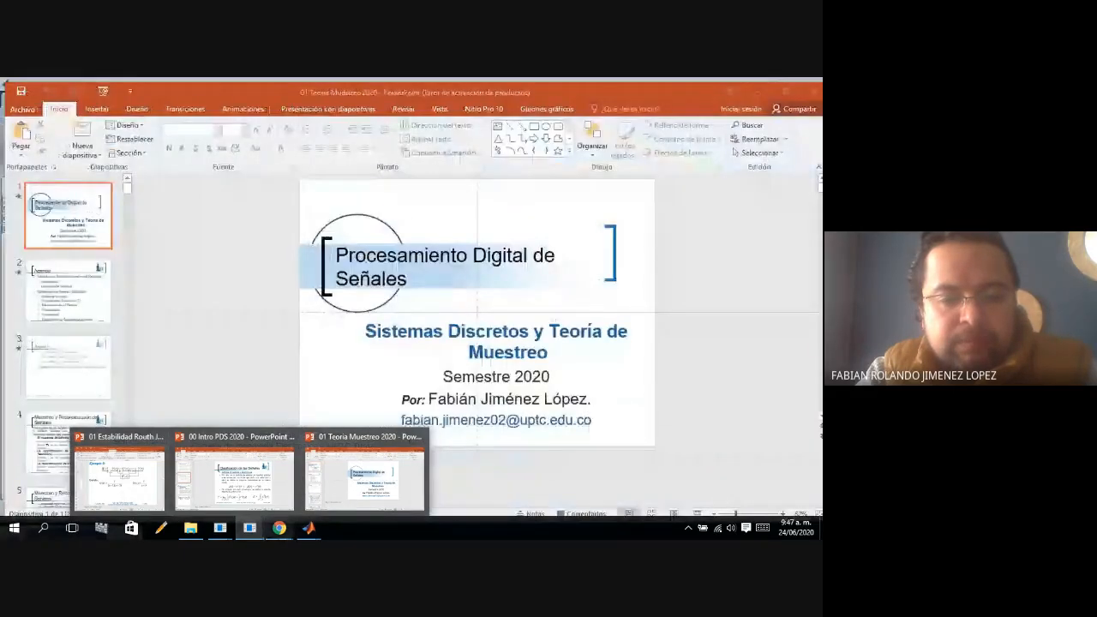
mouse_move(307, 529)
left_click(166, 490)
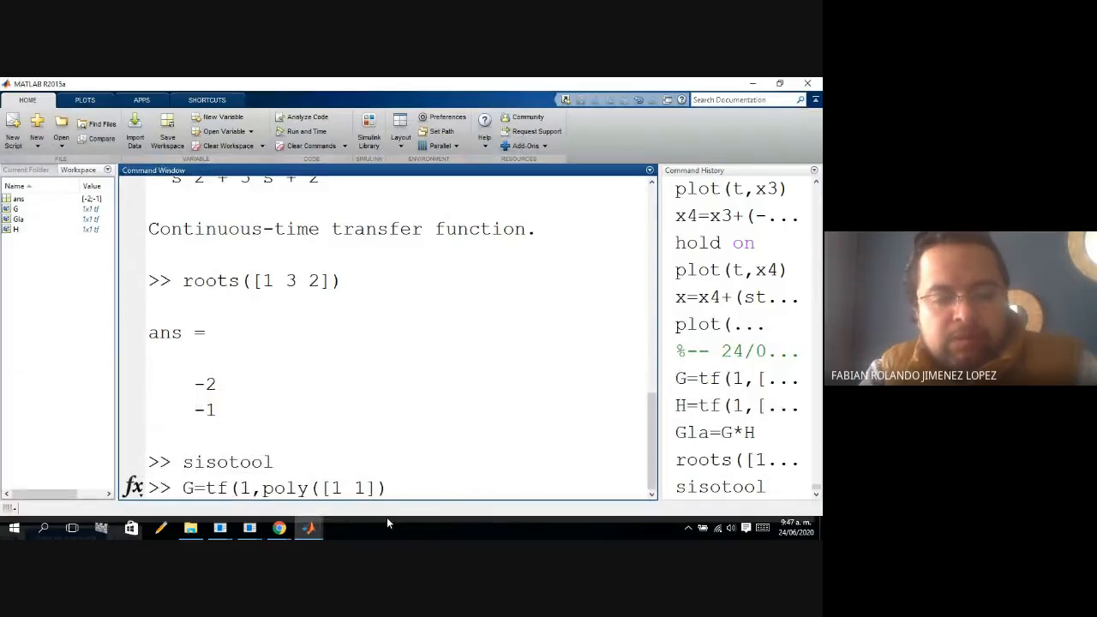
key("Delete")
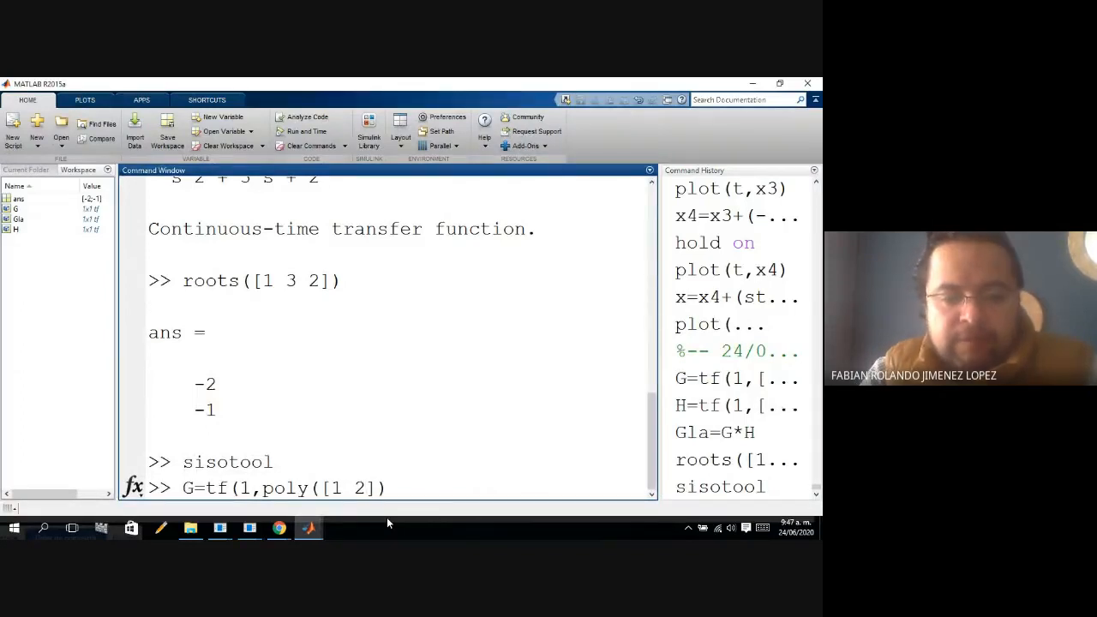
key("Return")
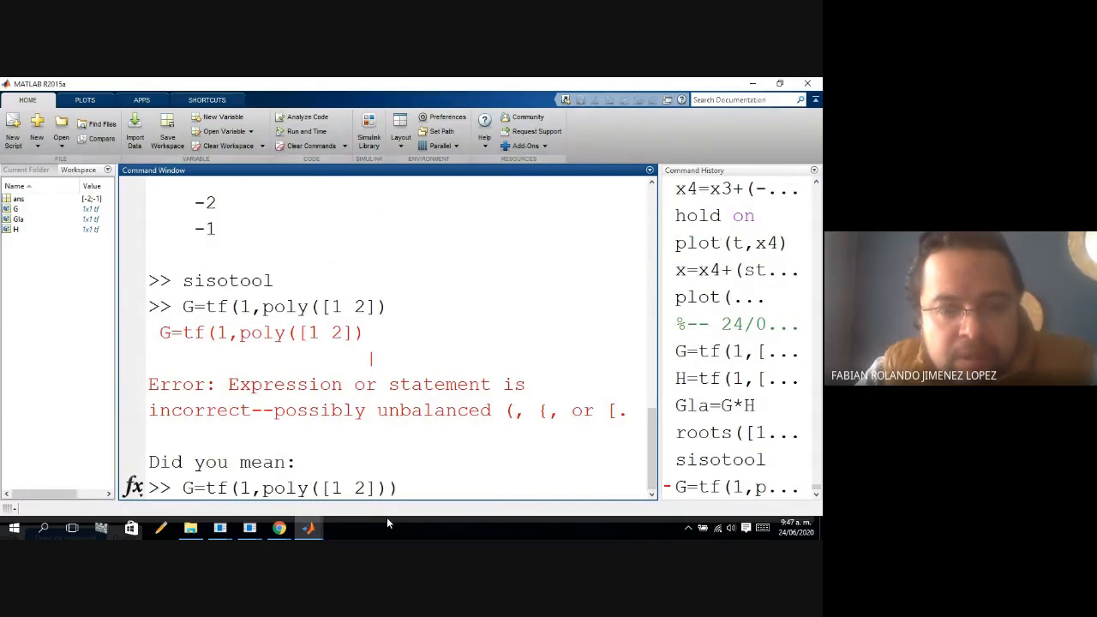
key("Return")
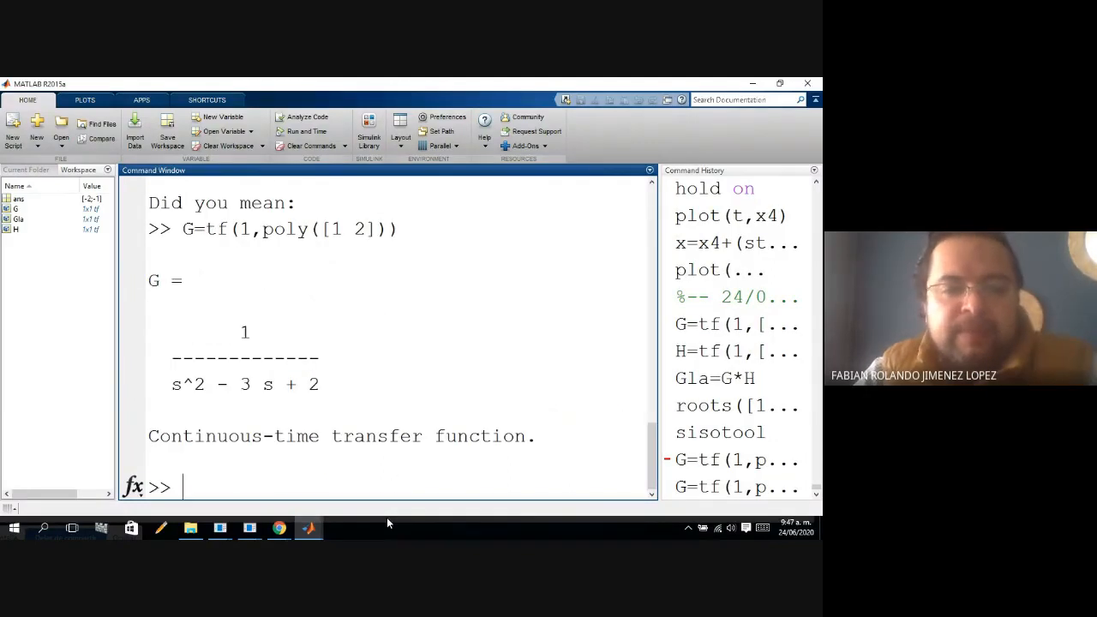
Redefine G with negative denominator roots by running G=tf(1,poly([-1 -2])).
key("Up")
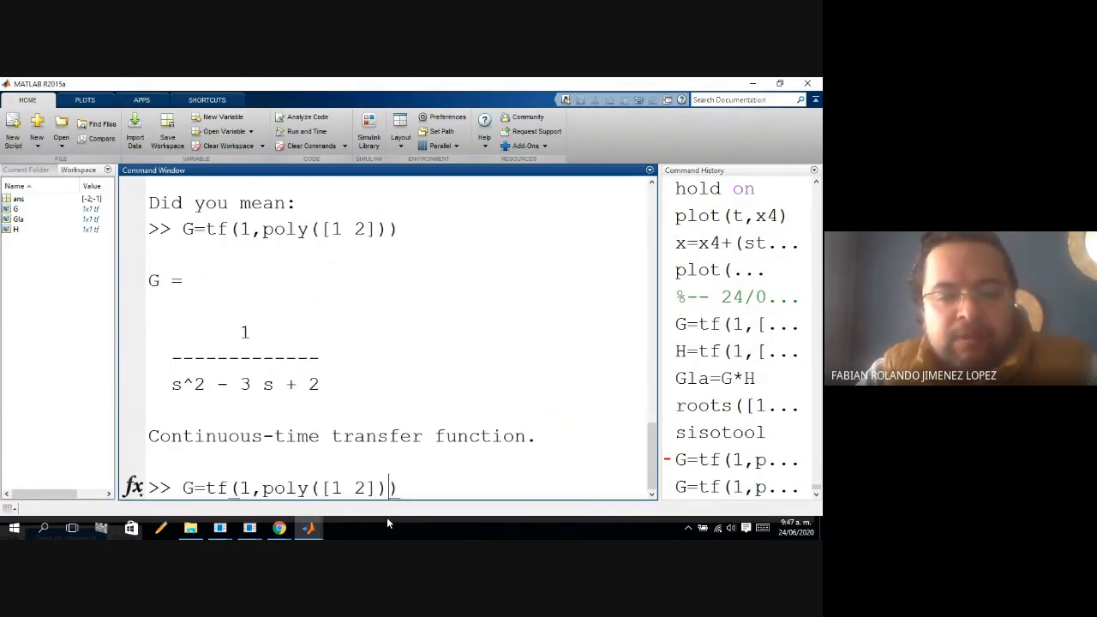
key("Left")
key("Left")
key("Left")
key("Left")
key("Left")
key("Left")
type("-")
key("Right")
key("Right")
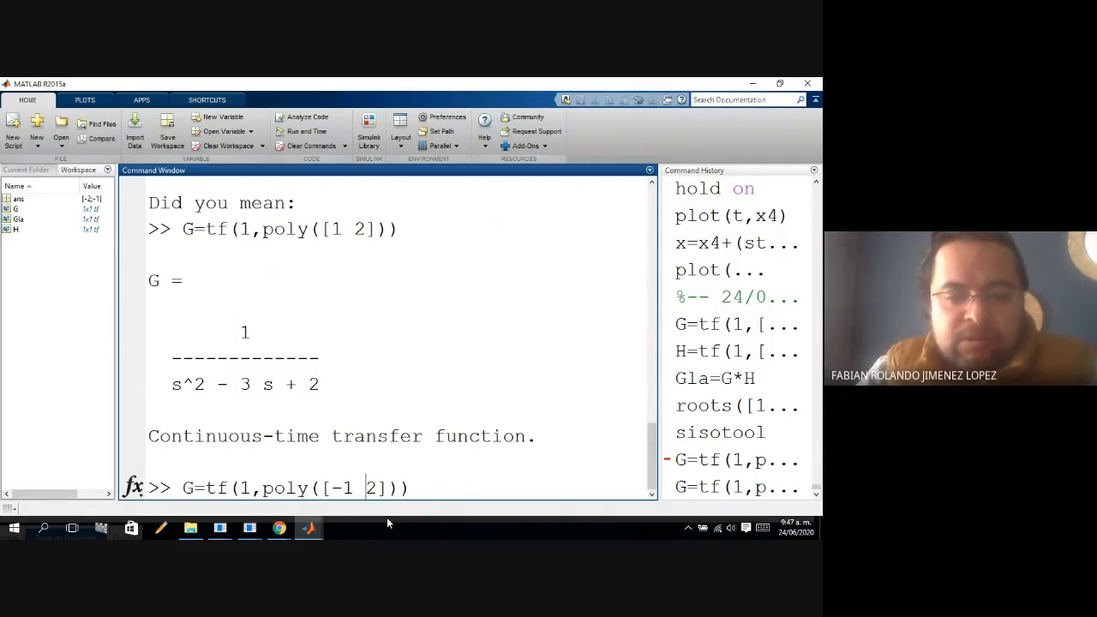
type("-")
key("Return")
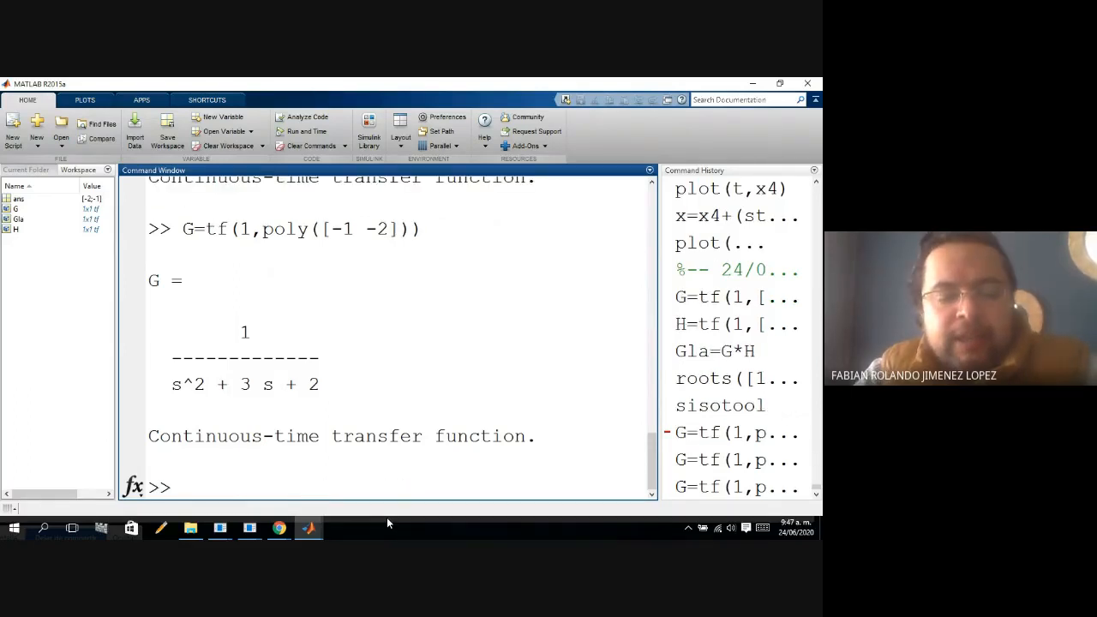
Define the Ejemplo 3 feedback transfer function by running H=tf(1,[1 3]).
type("H=tf(1,[1 2])")
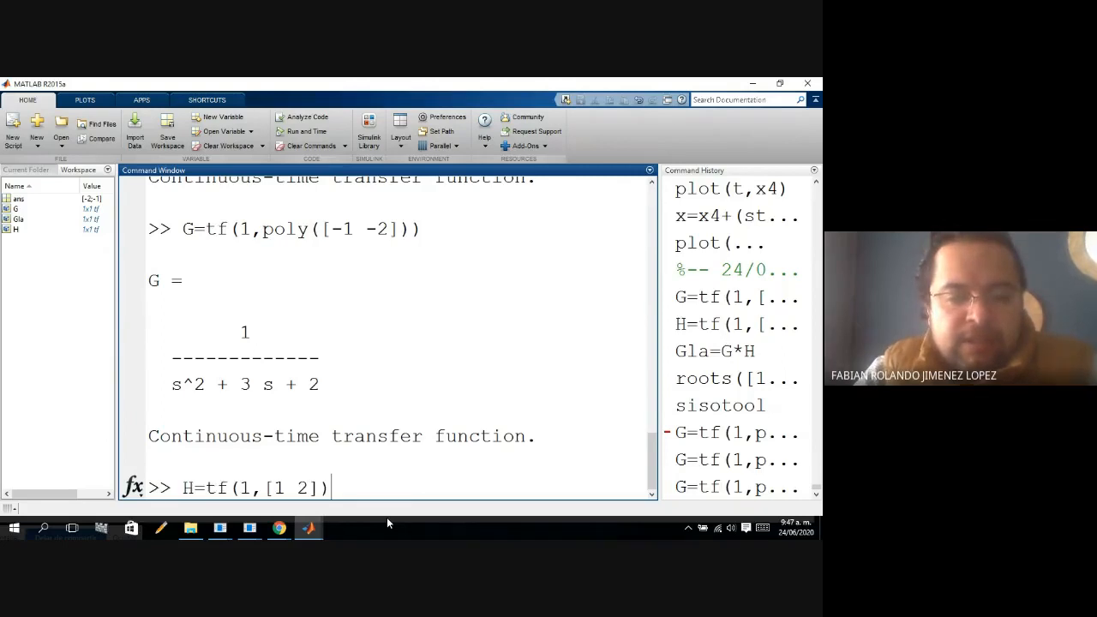
key("Left")
key("Left")
key("BackSpace")
type("3")
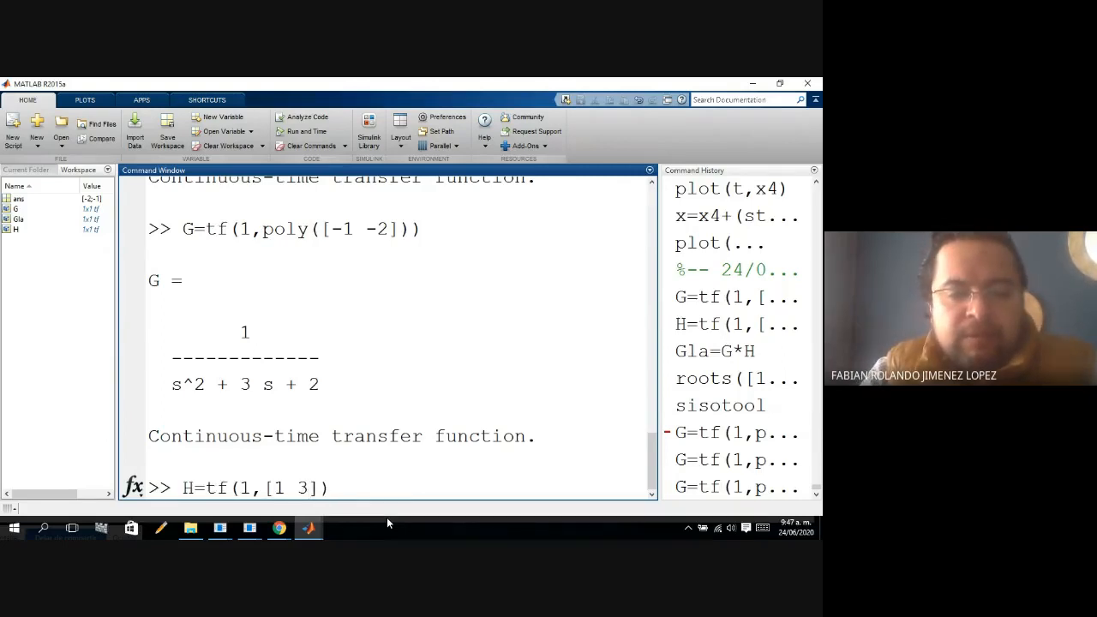
key("Return")
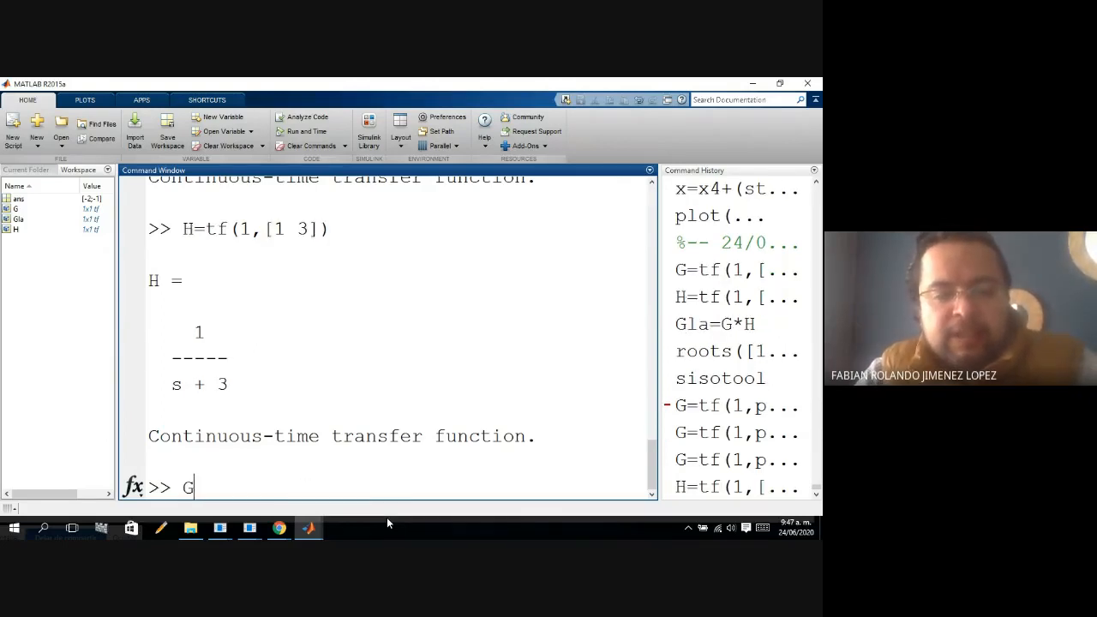
Compute the open-loop transfer function by running Gla=G*H.
type("Gla=G*H")
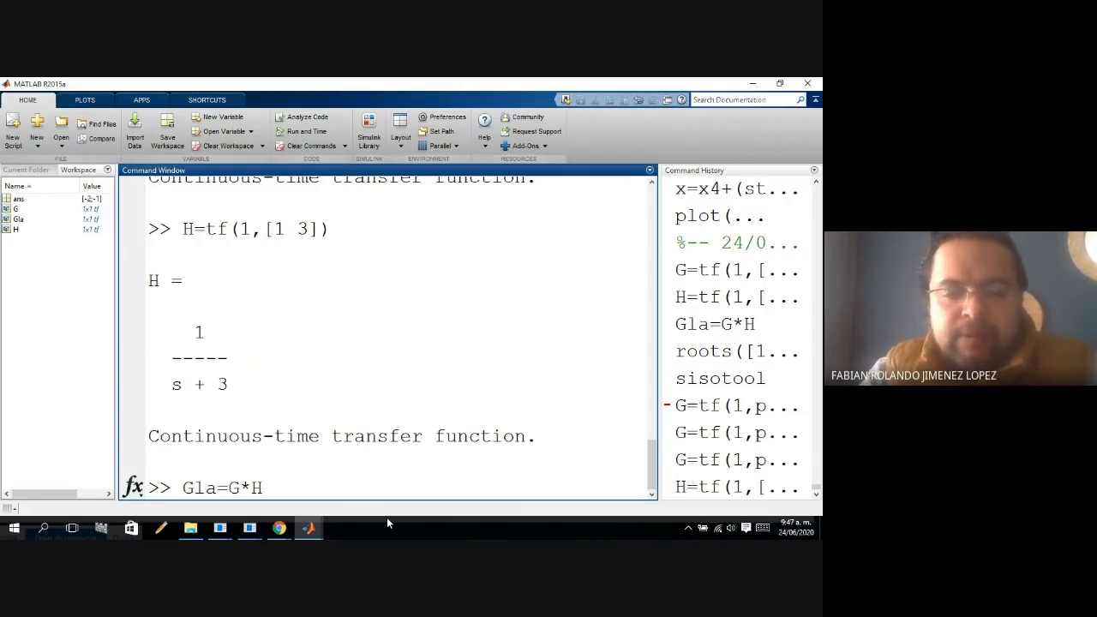
key("Return")
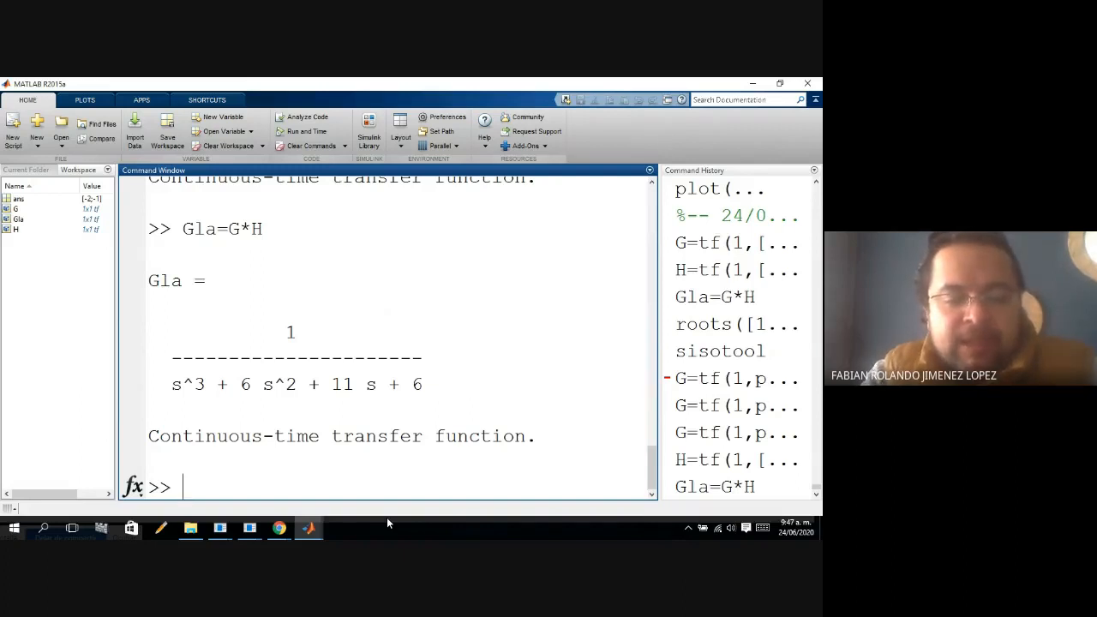
Compute the open-loop poles from the Gla denominator by running roots([1 6 11 6]).
type("r")
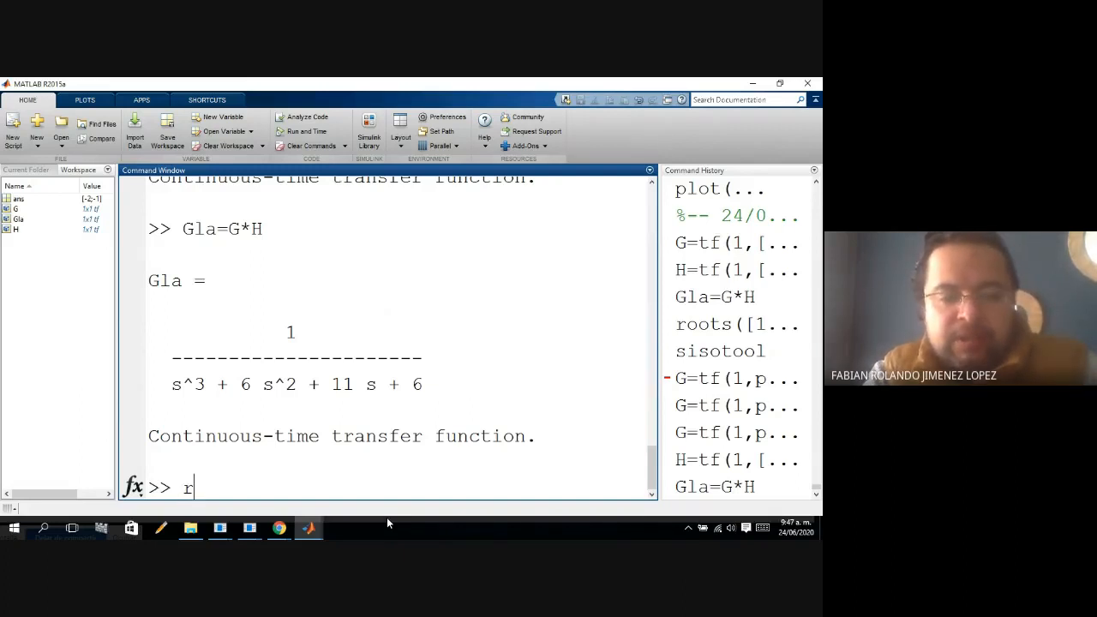
type("oots([1 3 2])")
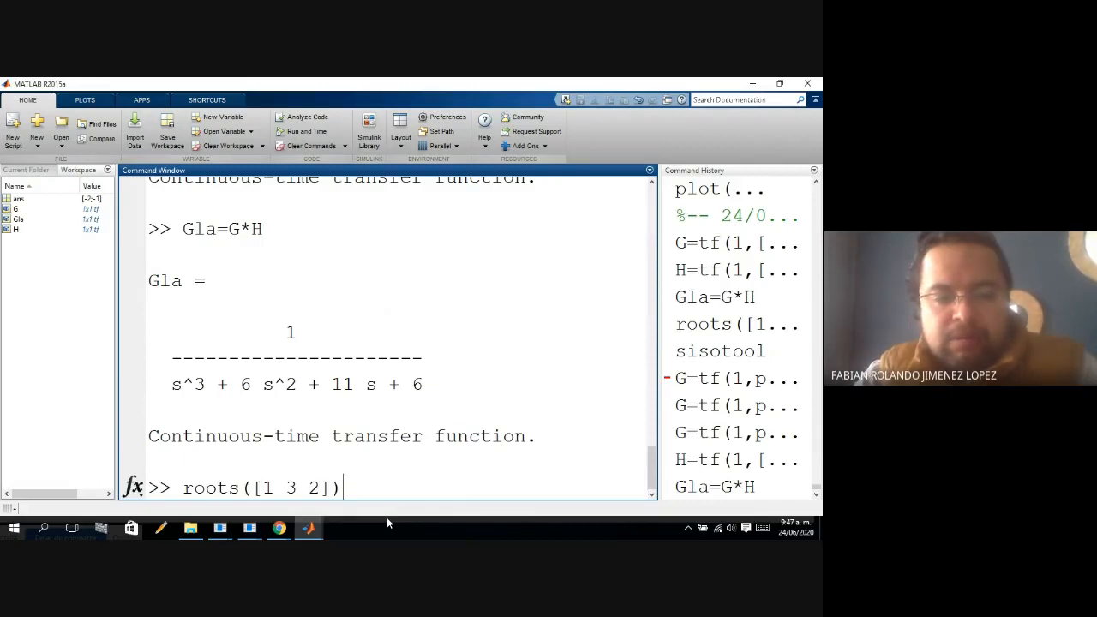
key("Left")
key("Left")
key("Left")
key("Left")
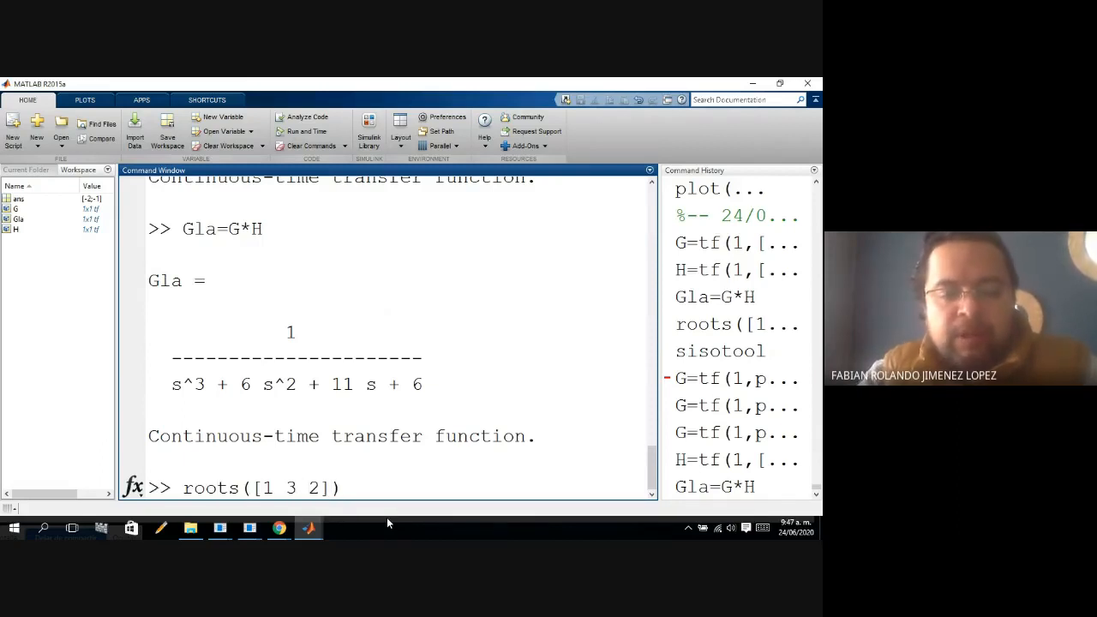
key("BackSpace")
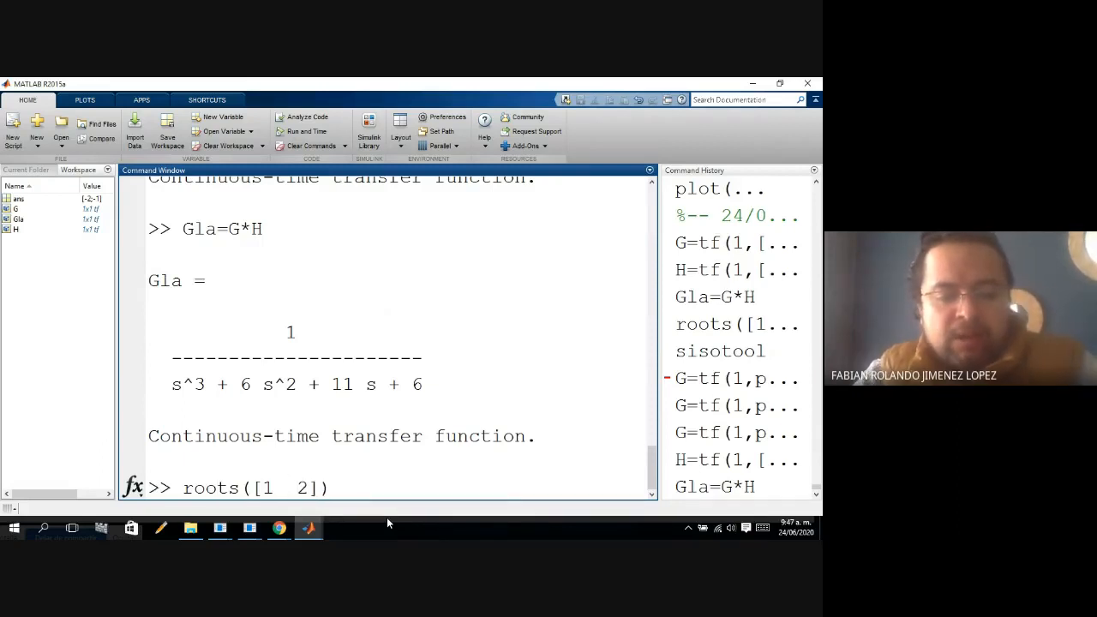
type("6 11")
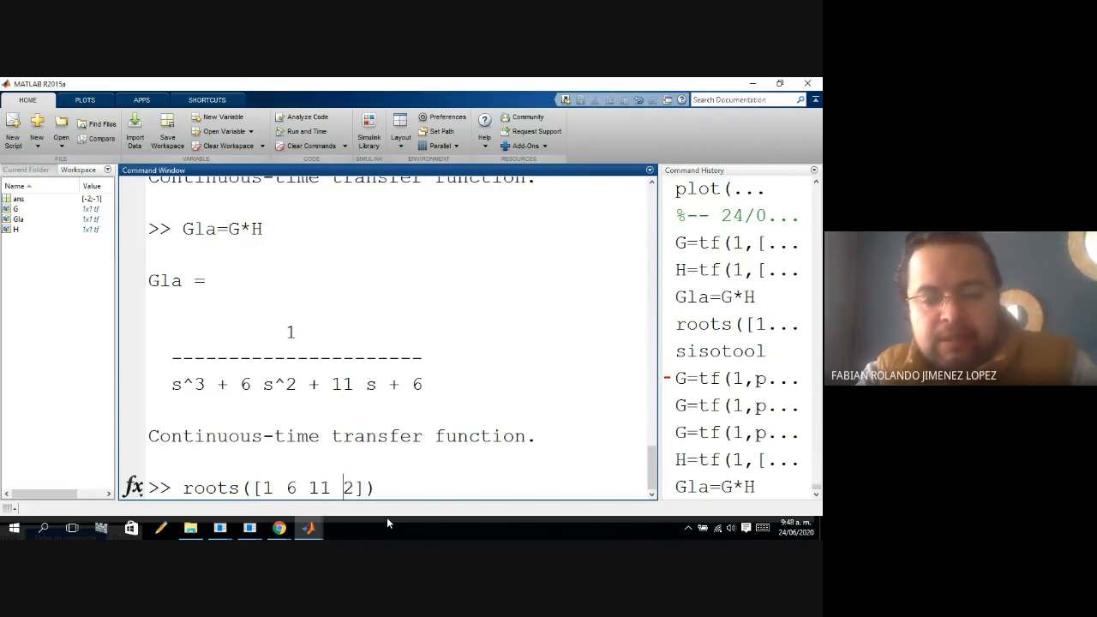
key("Delete")
type("6")
key("Return")
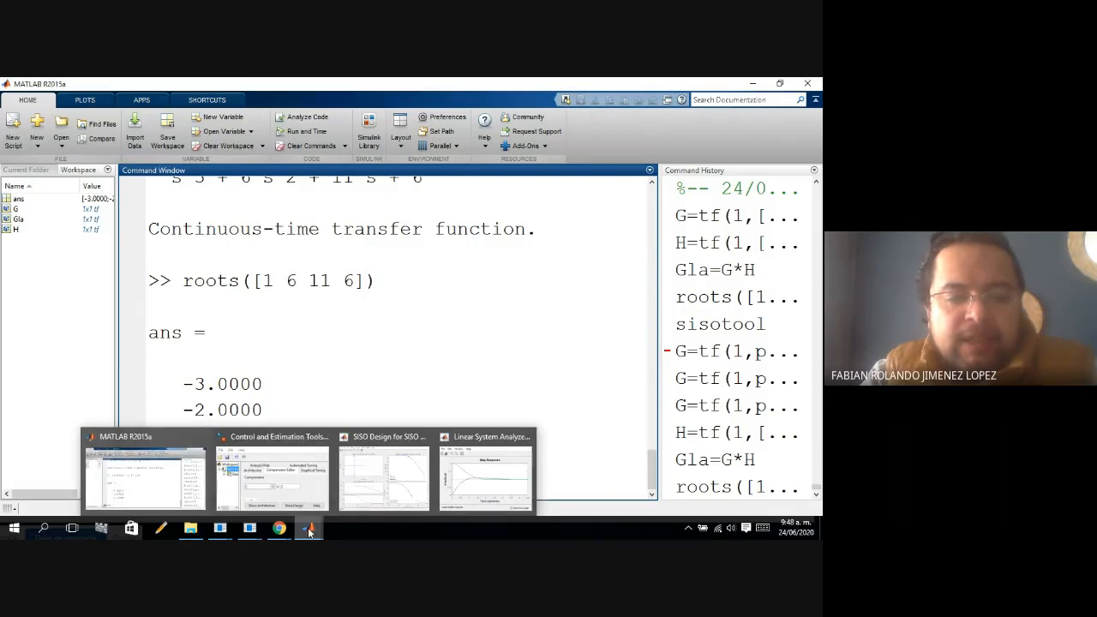
Switch to the SISO Design window and import the workspace model G as system G.
mouse_move(280, 531)
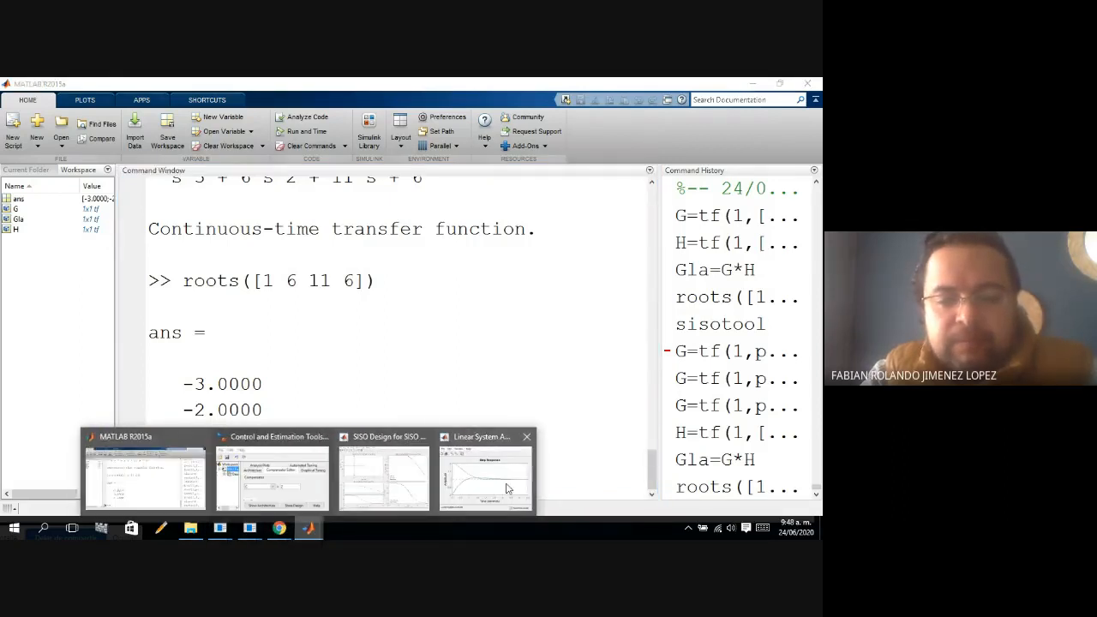
mouse_move(508, 489)
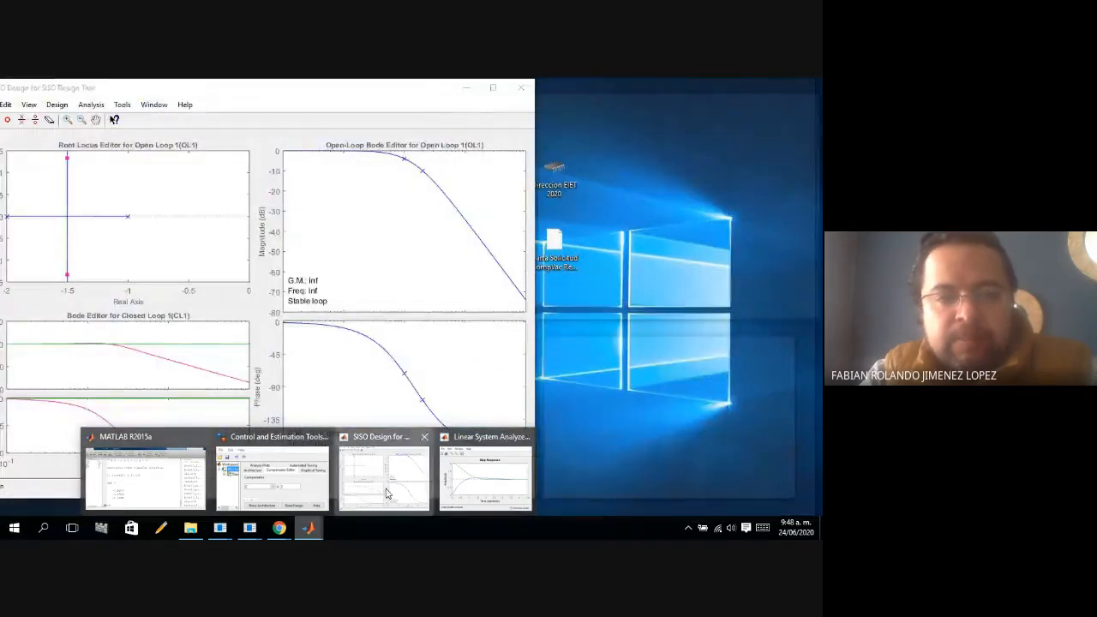
left_click(386, 493)
left_click_drag(180, 92, 200, 92)
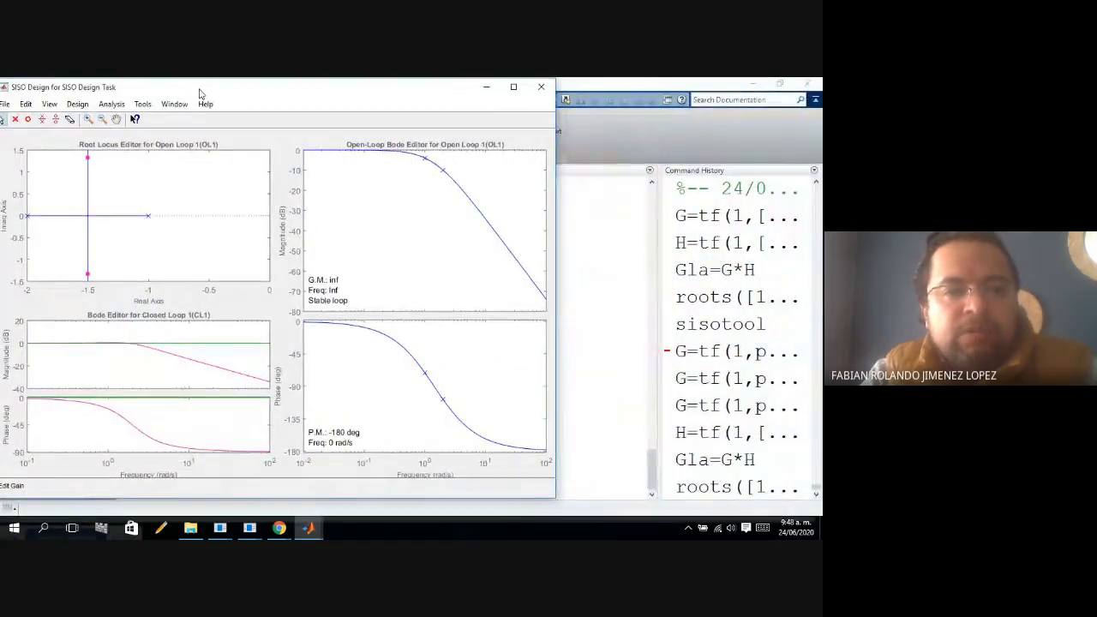
left_click(5, 104)
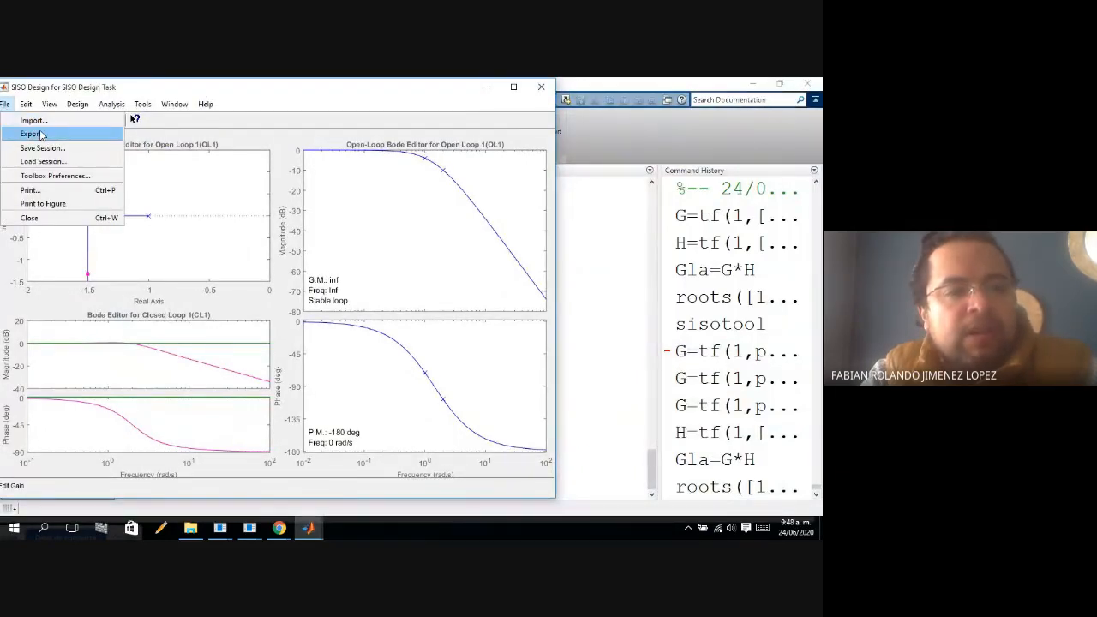
left_click(34, 120)
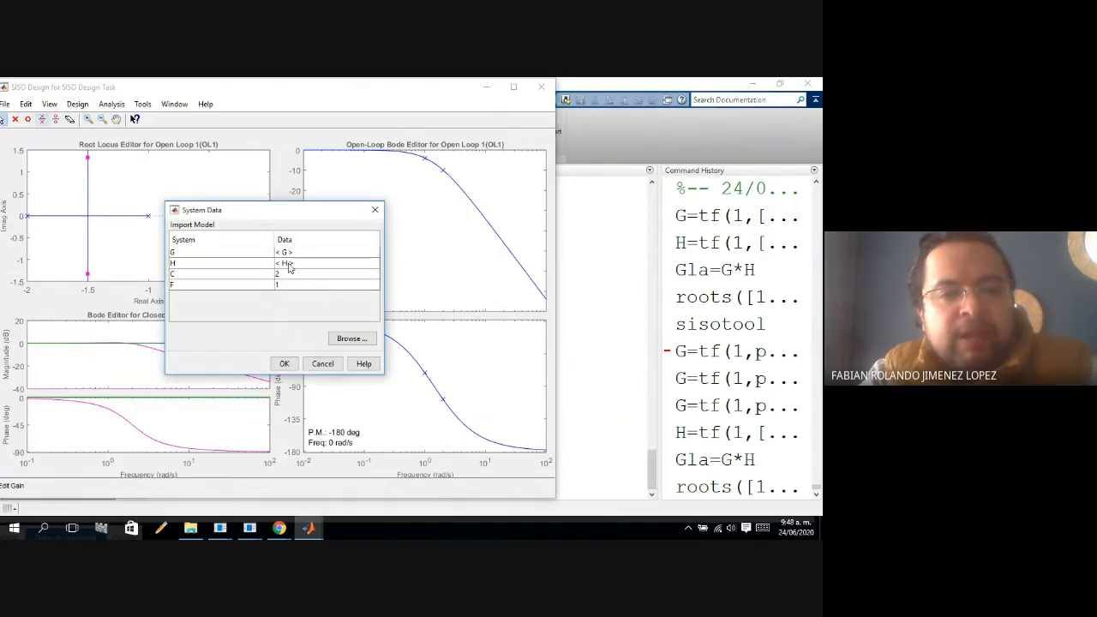
left_click(249, 256)
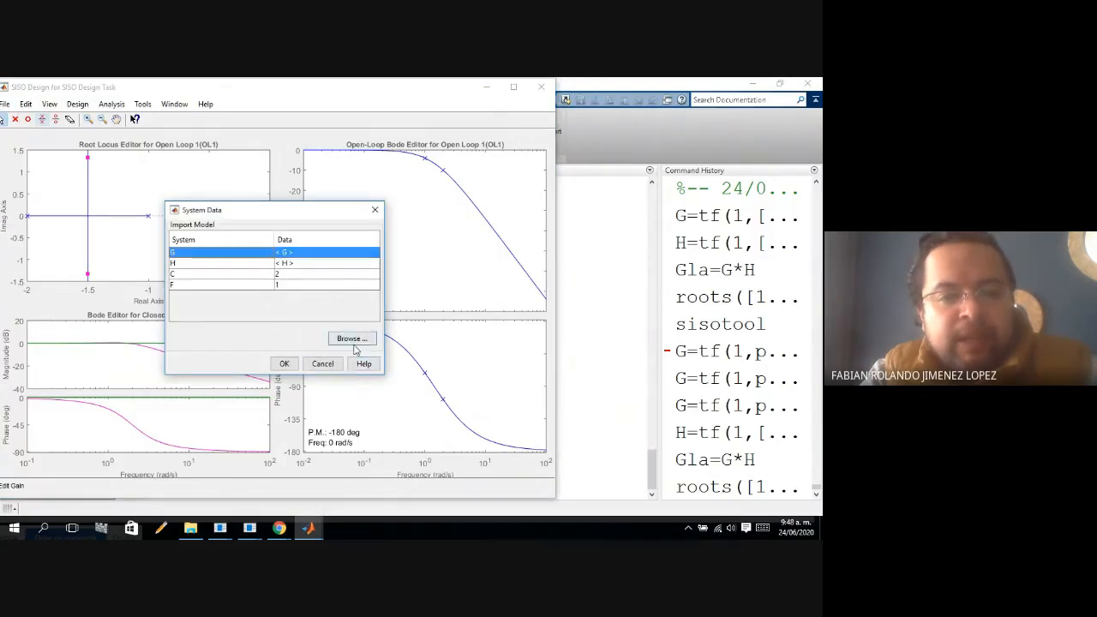
left_click(353, 343)
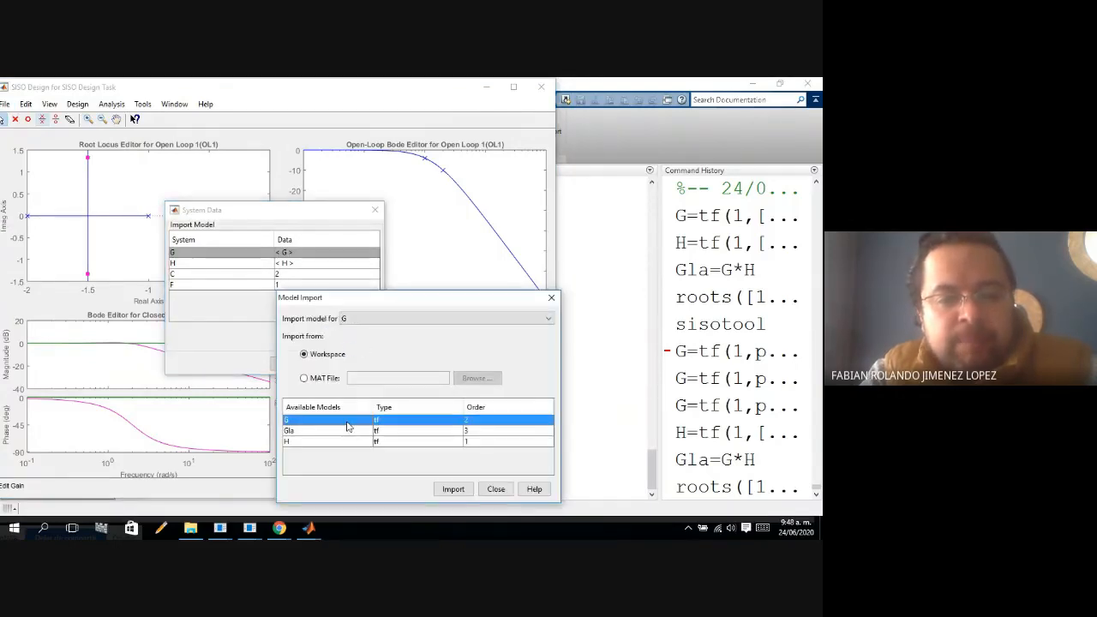
left_click(453, 489)
left_click(496, 489)
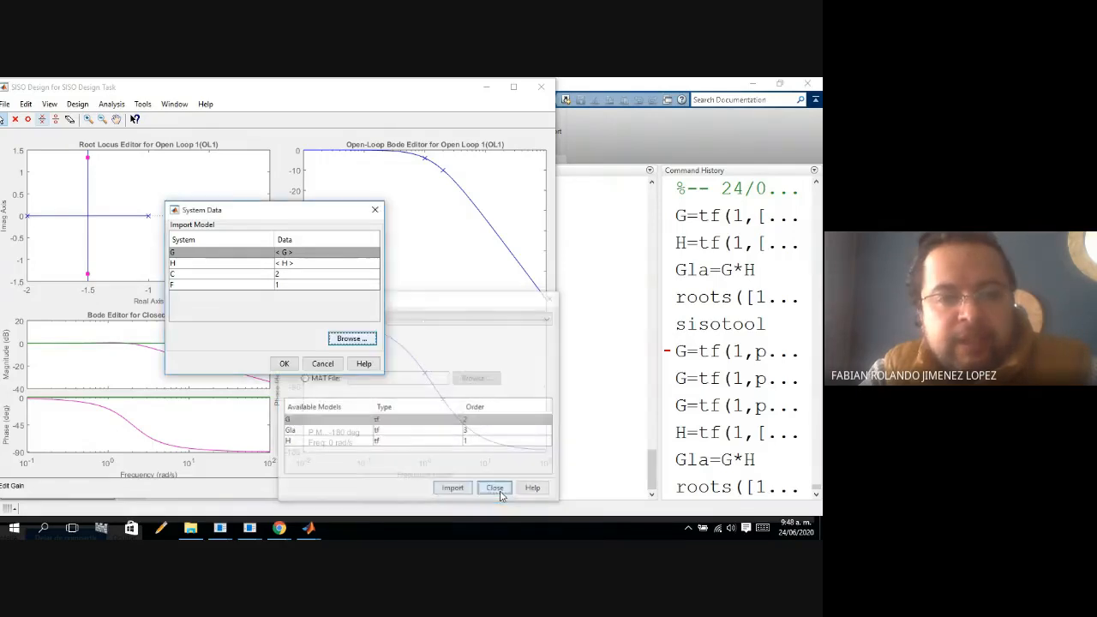
Import the workspace model H as system H and apply the new system data to the design.
left_click(246, 263)
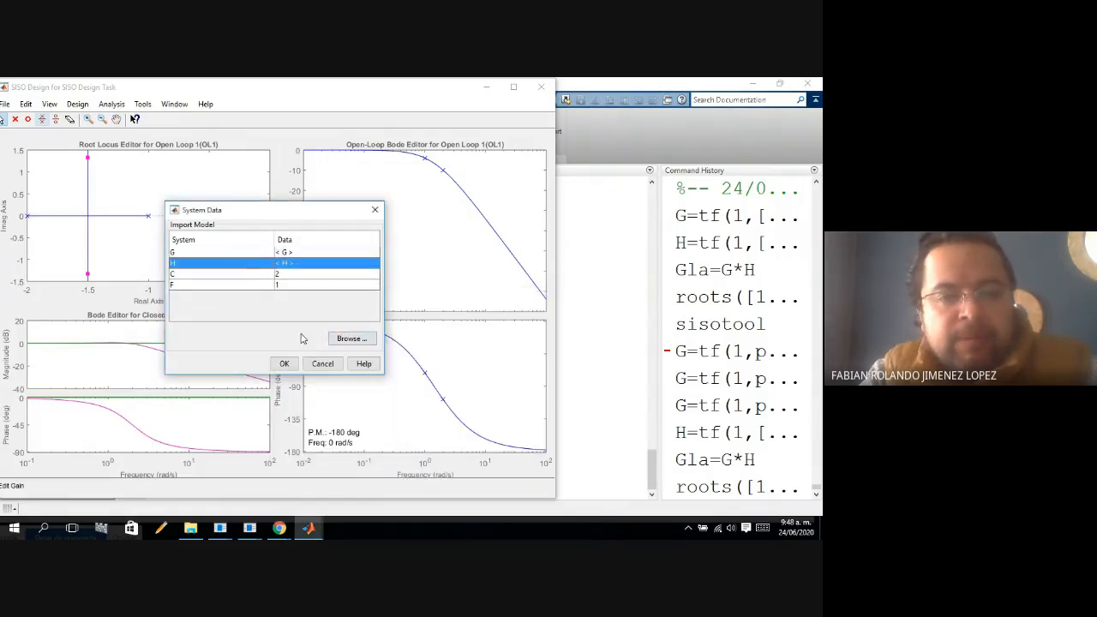
left_click(344, 343)
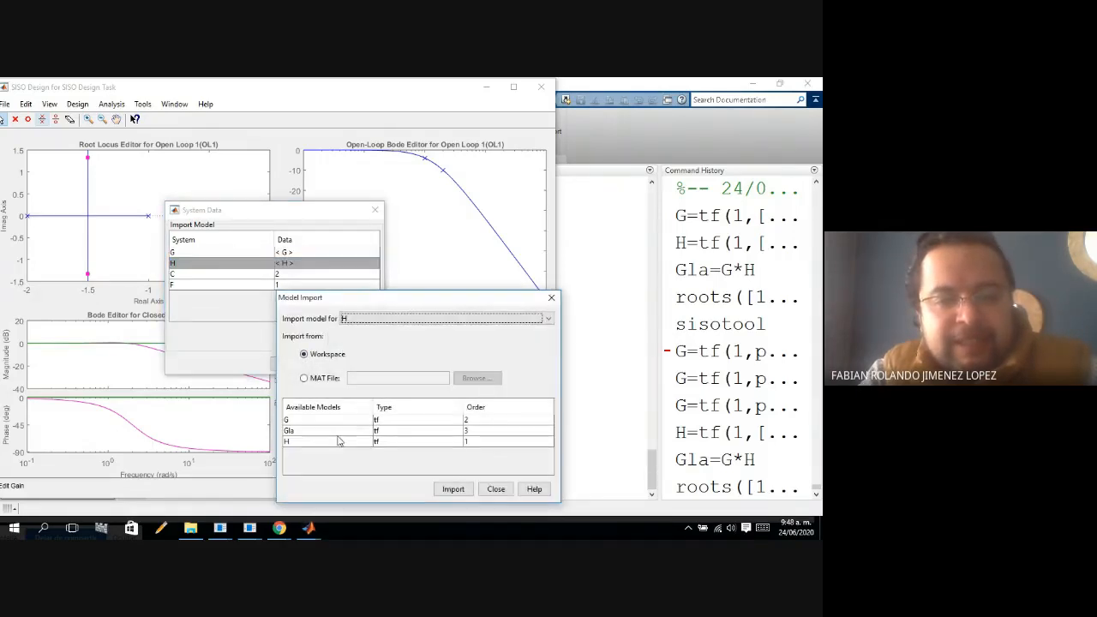
left_click(340, 441)
left_click(453, 490)
left_click(497, 489)
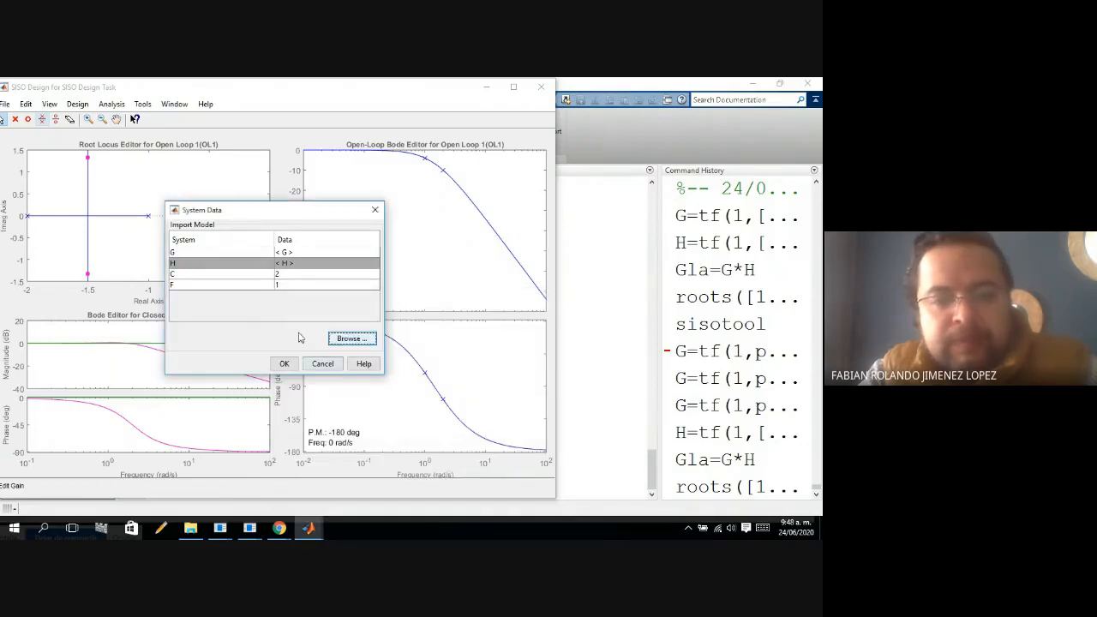
left_click(284, 365)
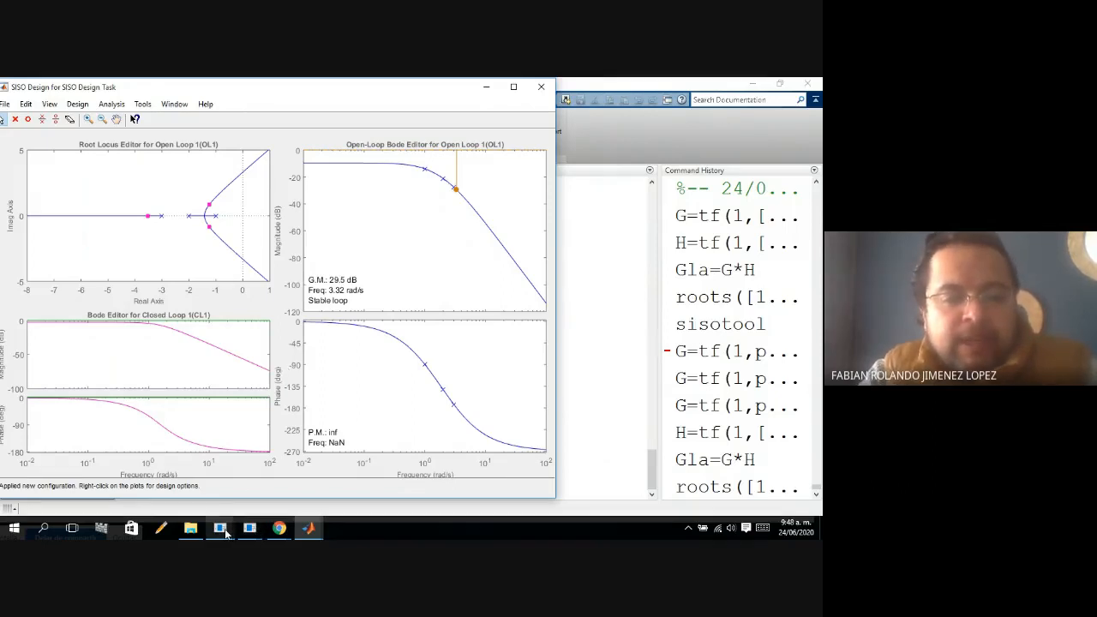
Switch to the Estabilidad Routh Jury presentation in PowerPoint, examine the Ejemplo 3 limits for K, and return to the SISO Design window.
mouse_move(225, 532)
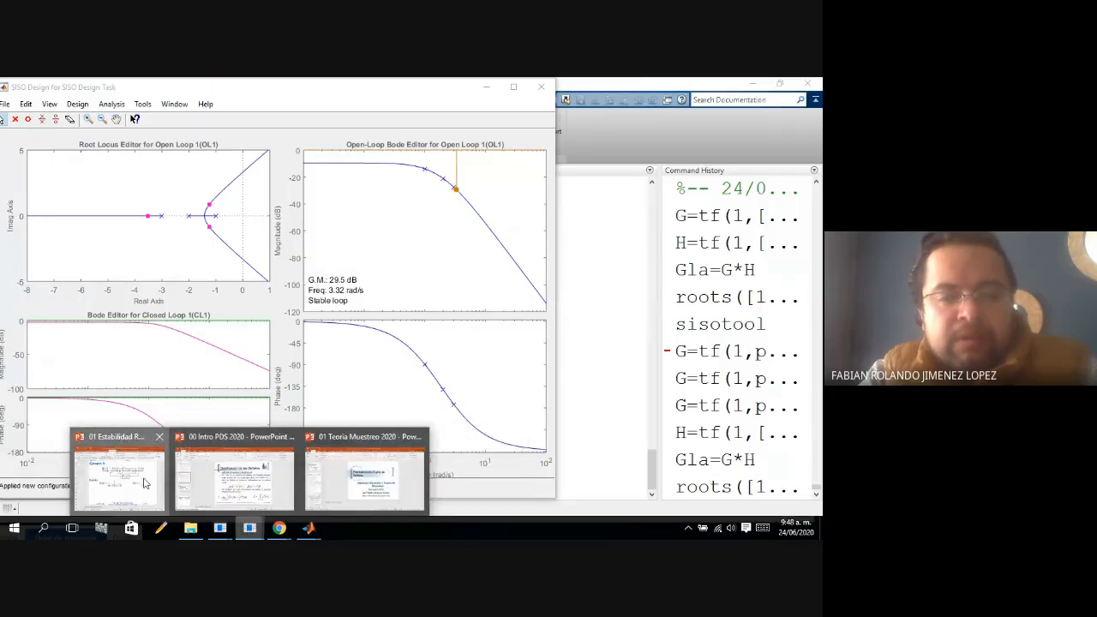
left_click(119, 480)
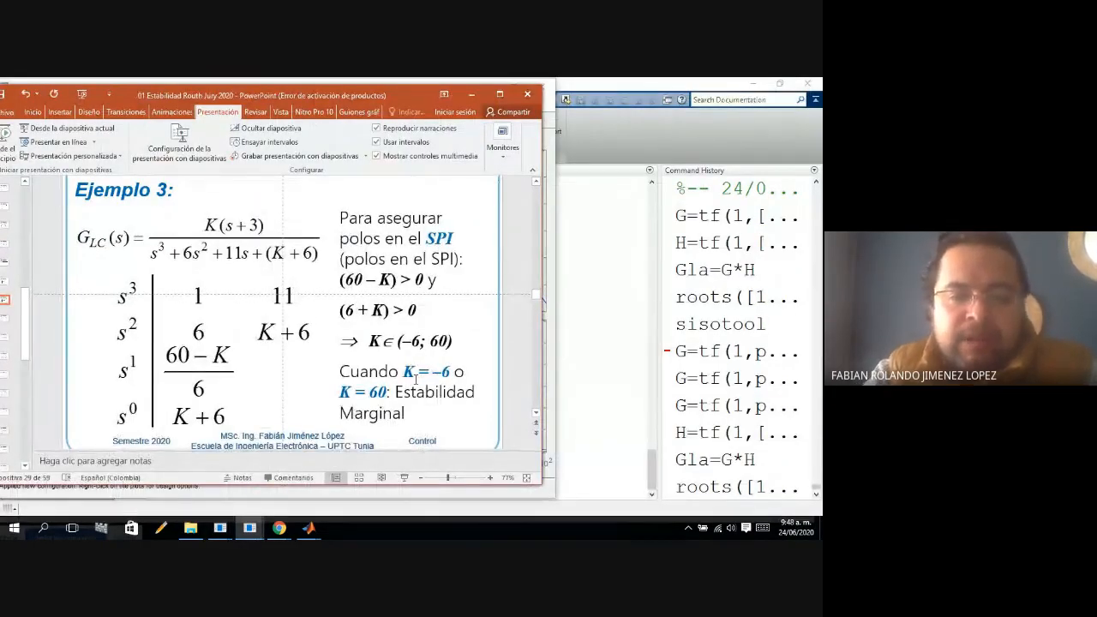
key("Page_Down")
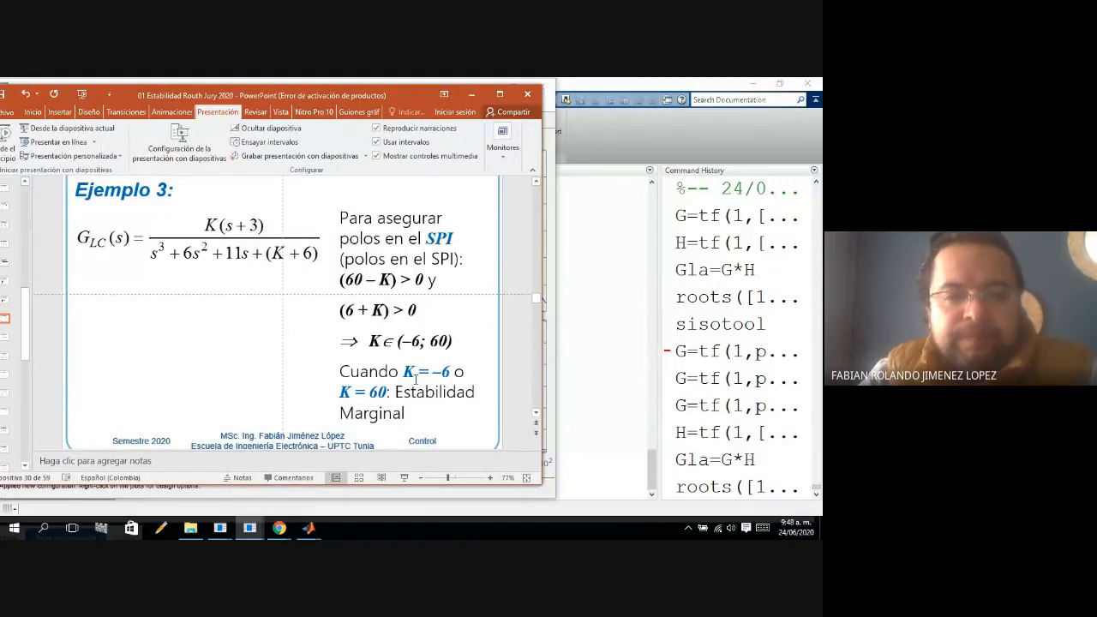
key("Page_Down")
key("Page_Up")
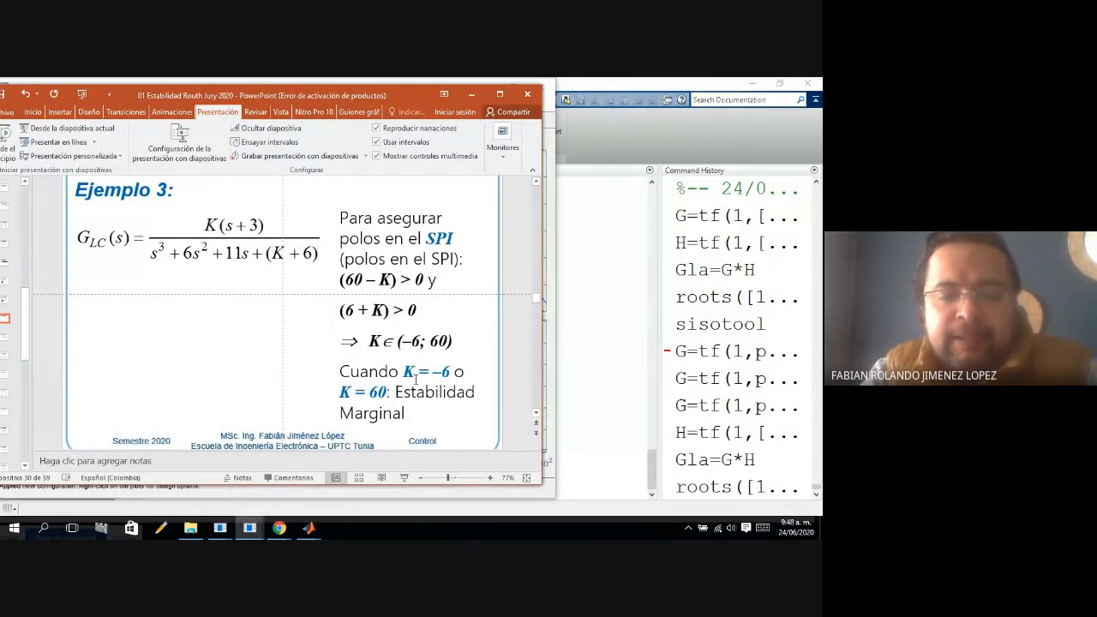
key("Page_Down")
key("Page_Up")
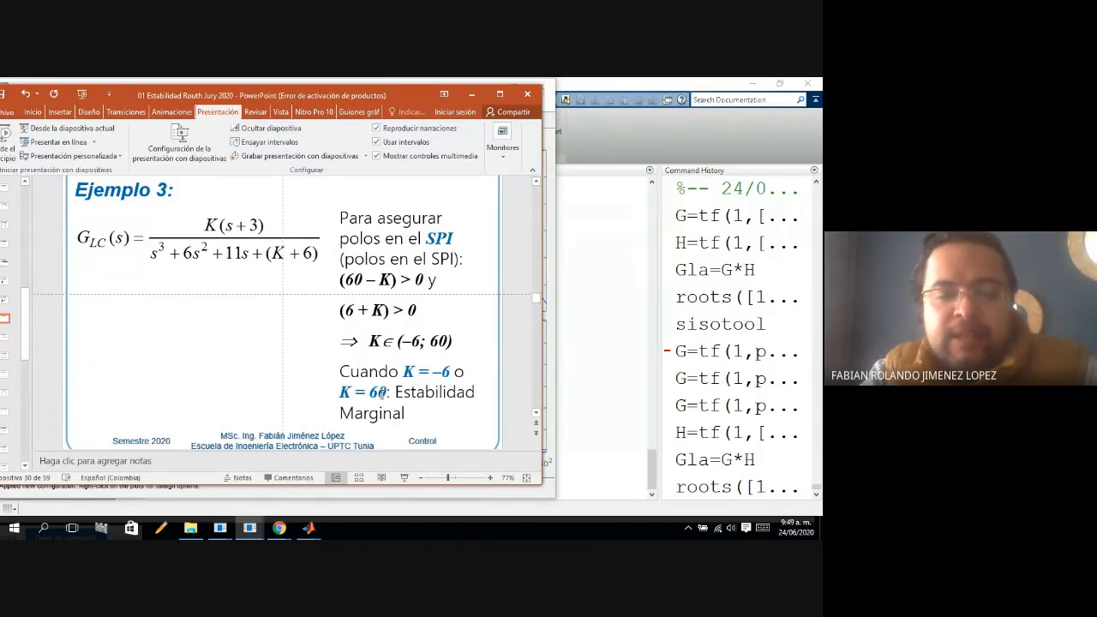
left_click(472, 94)
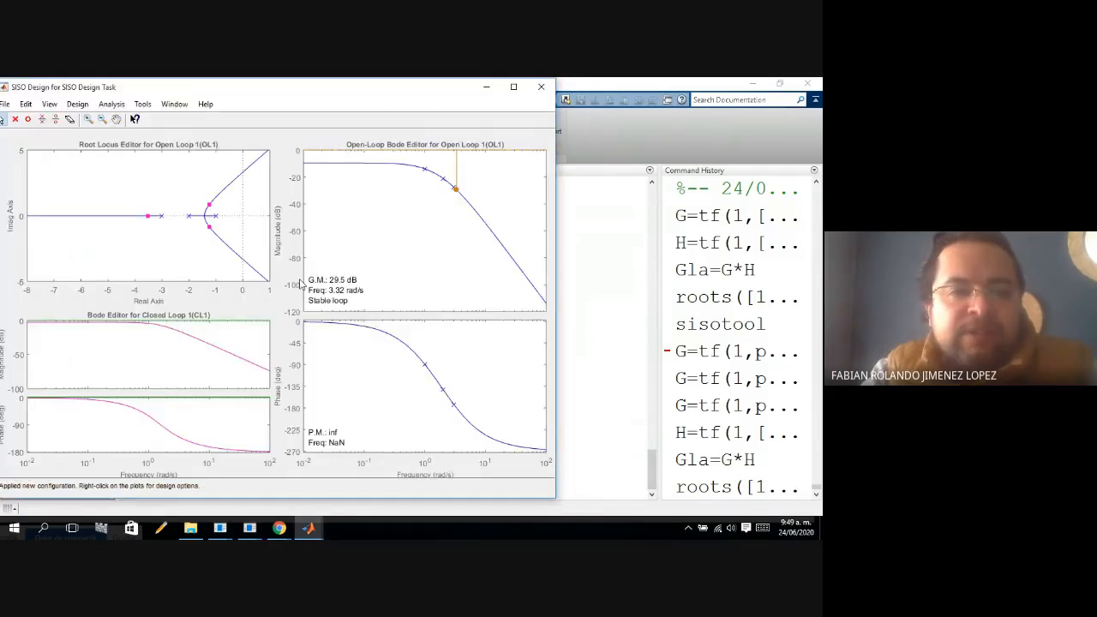
Add a design requirement to the root locus plot limiting the settling time to less than 5 seconds.
right_click(181, 201)
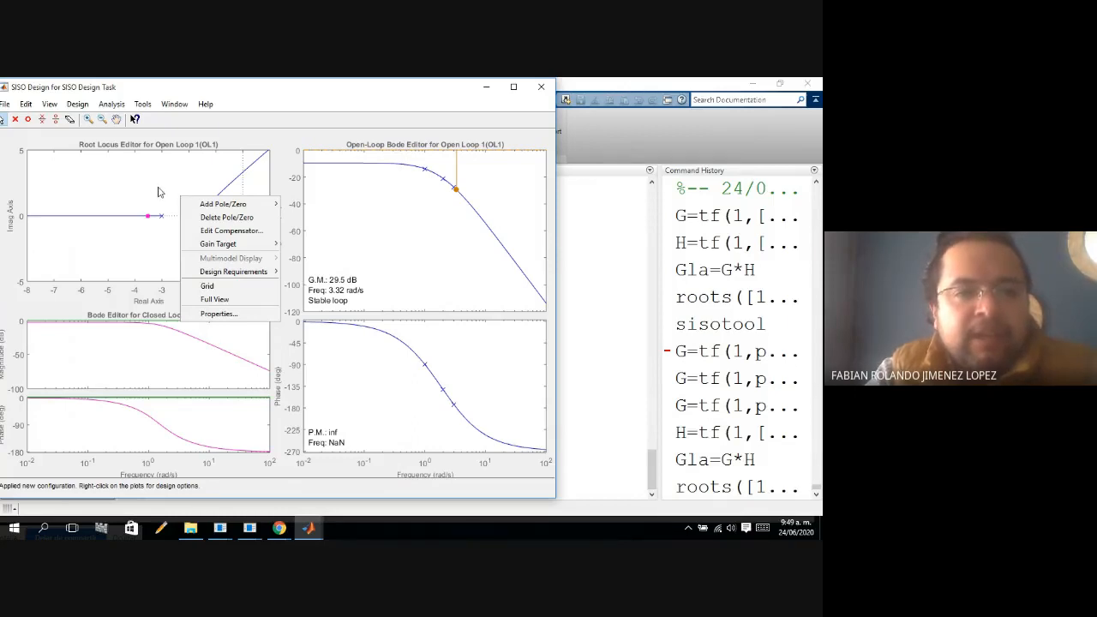
mouse_move(234, 276)
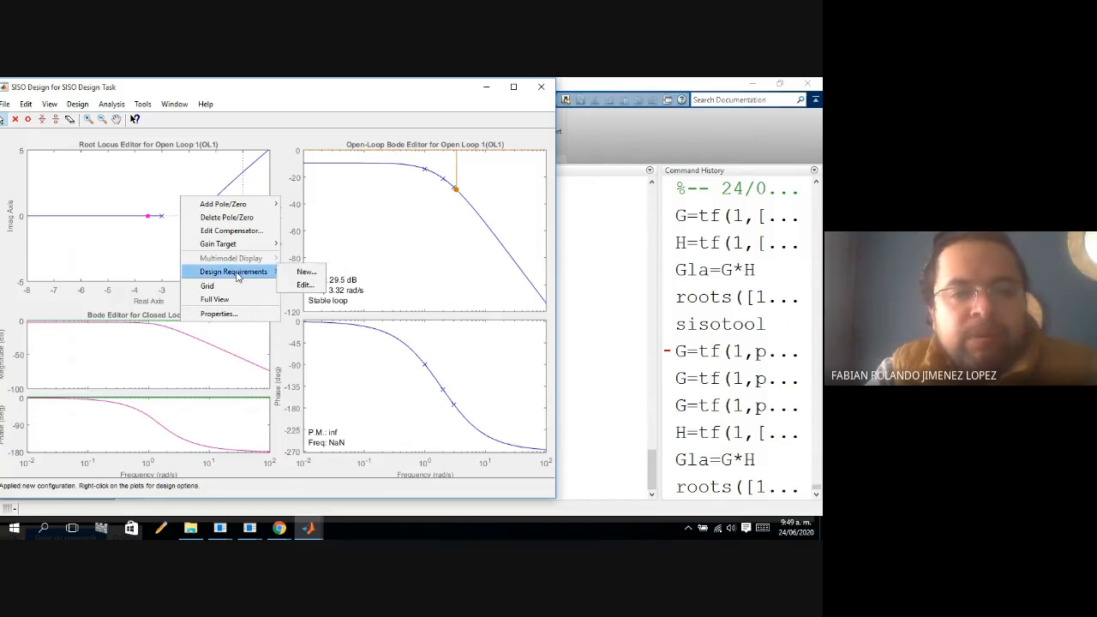
left_click(312, 274)
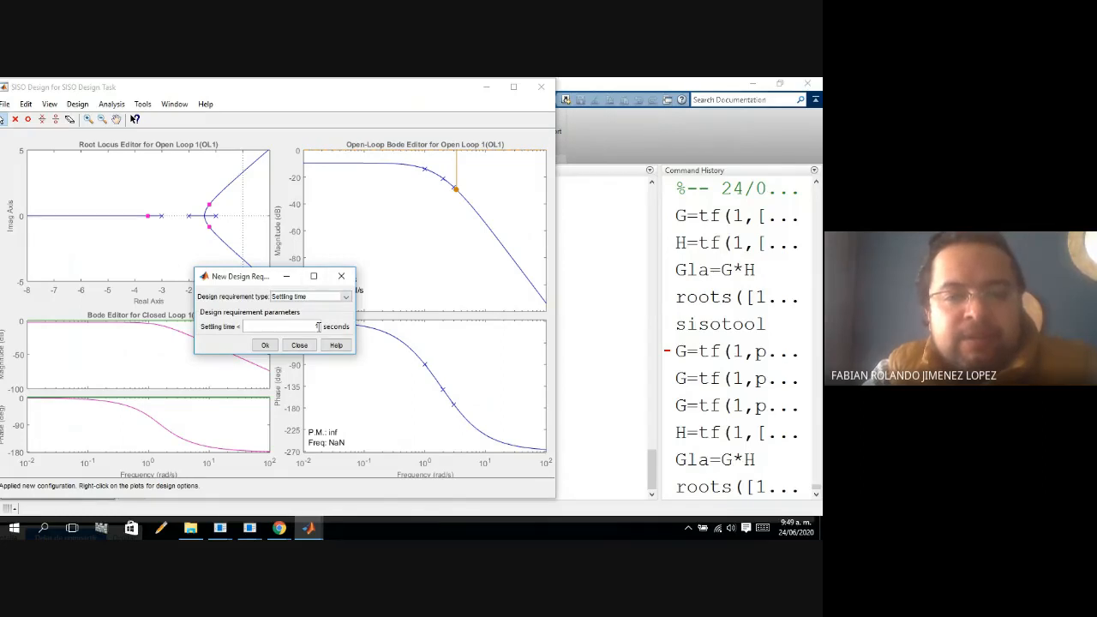
type("5")
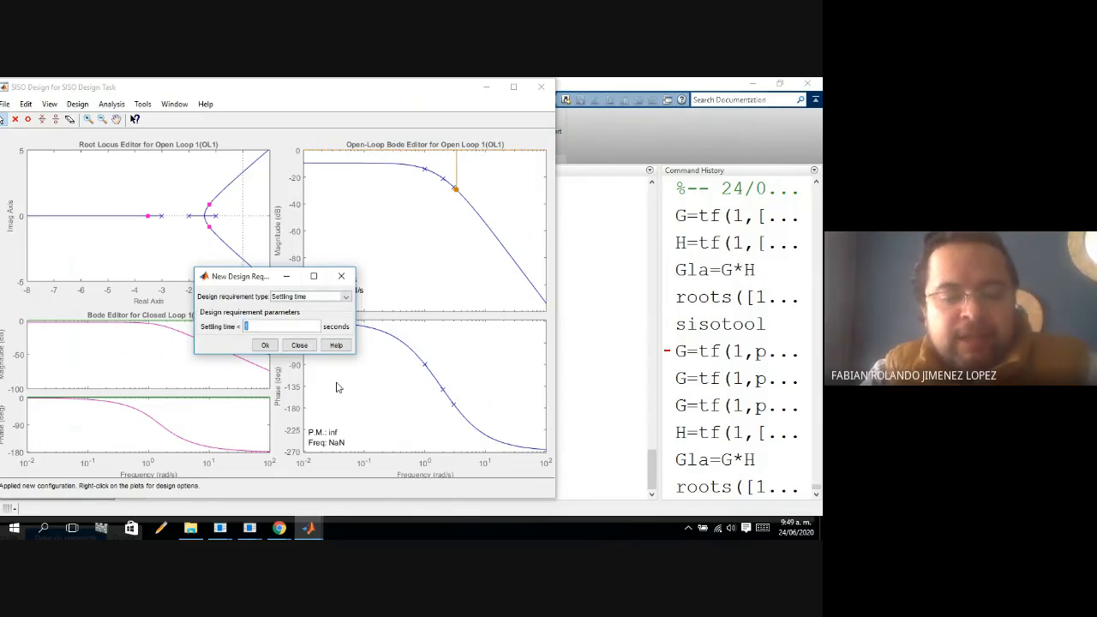
left_click(263, 347)
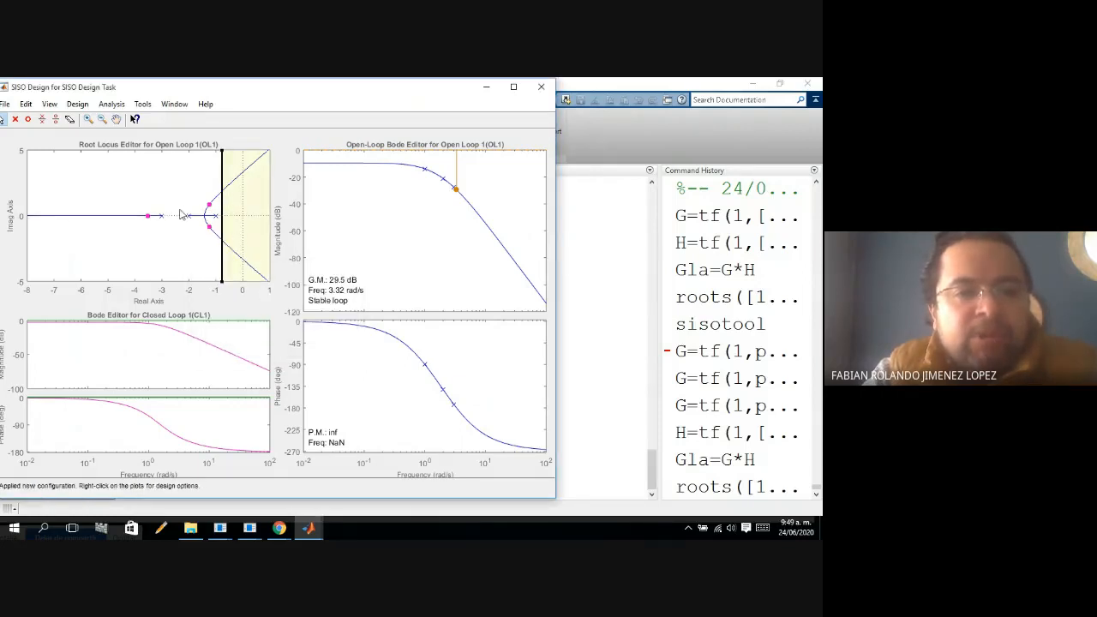
Add a design requirement to the root locus plot limiting the percent overshoot to less than 10.
right_click(181, 260)
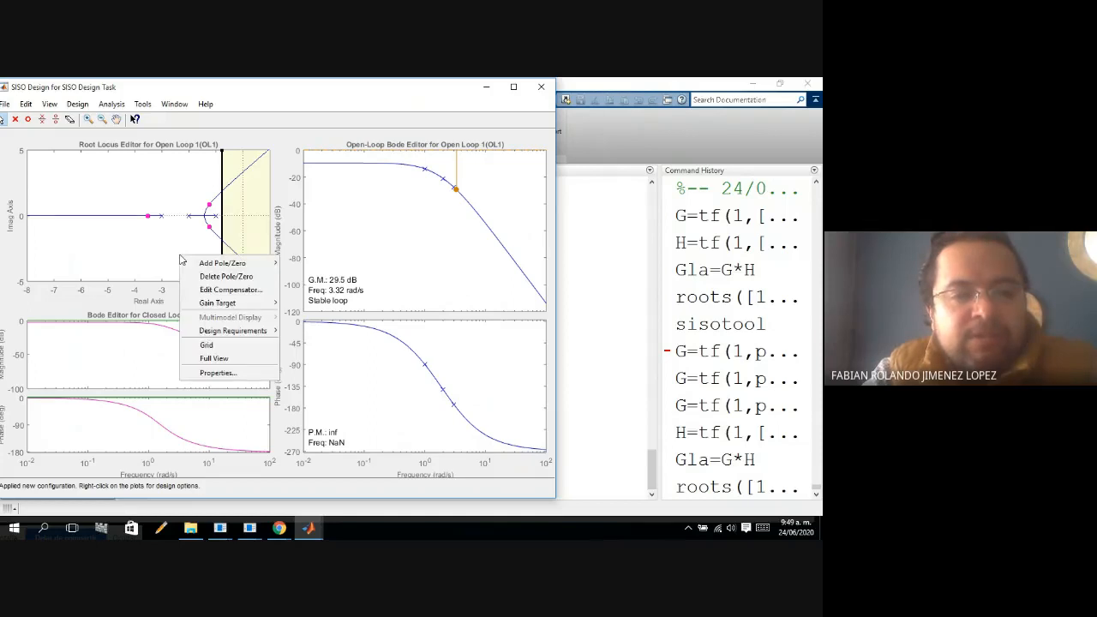
mouse_move(249, 334)
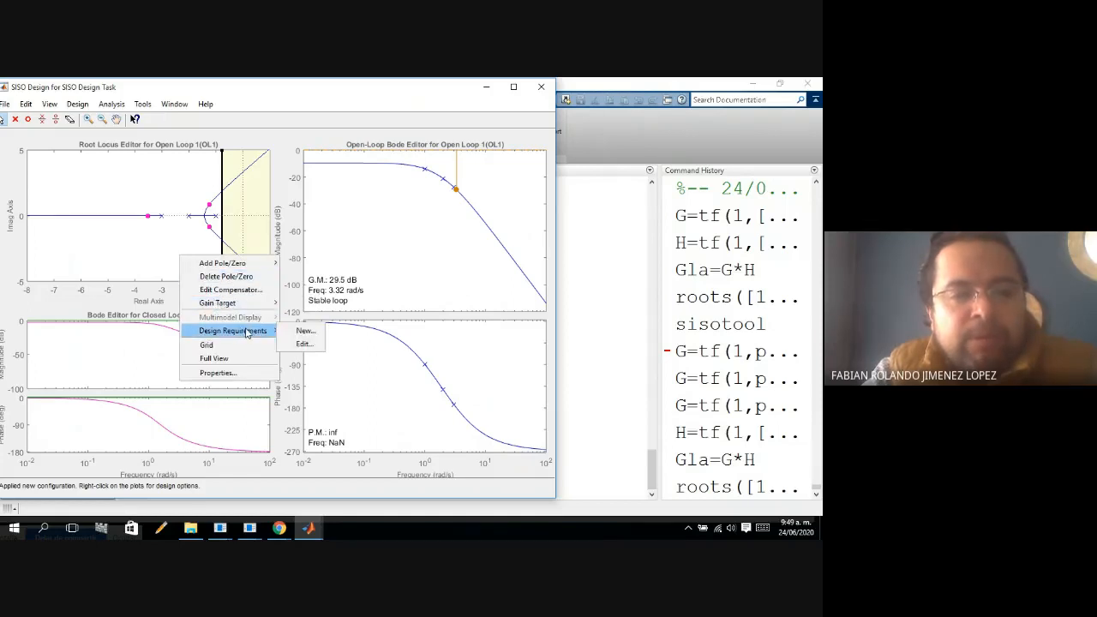
left_click(302, 330)
left_click(347, 298)
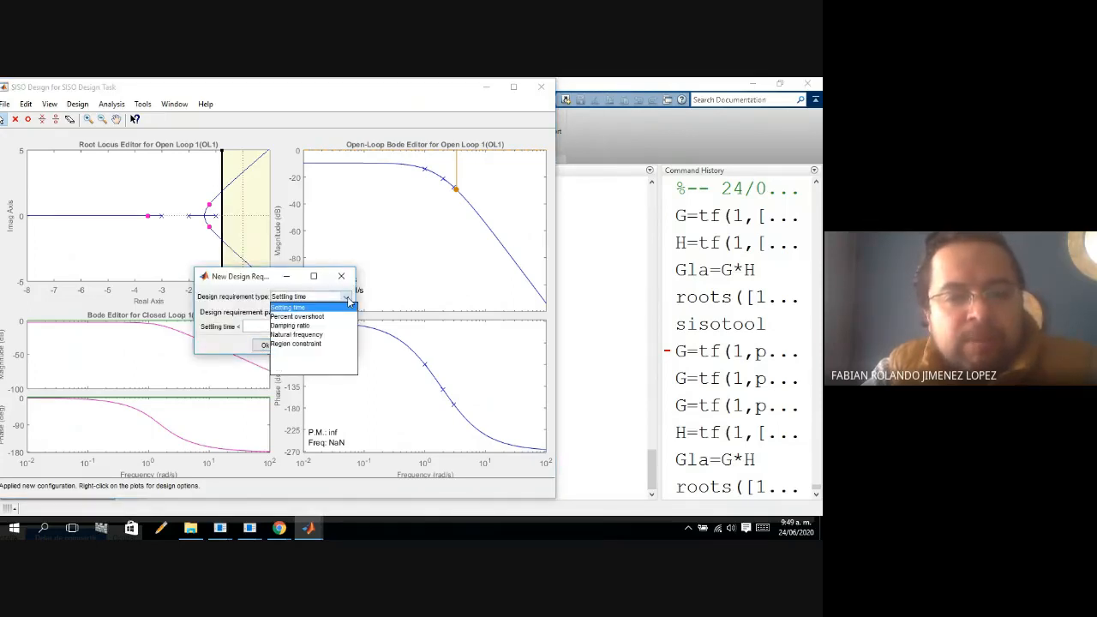
left_click(326, 318)
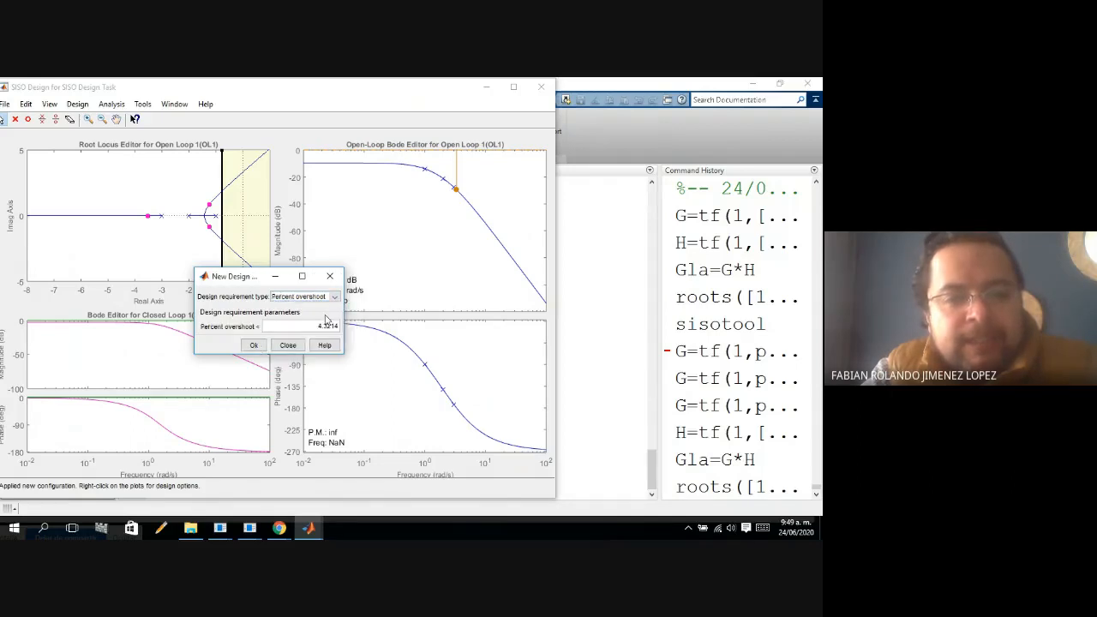
double_click(321, 328)
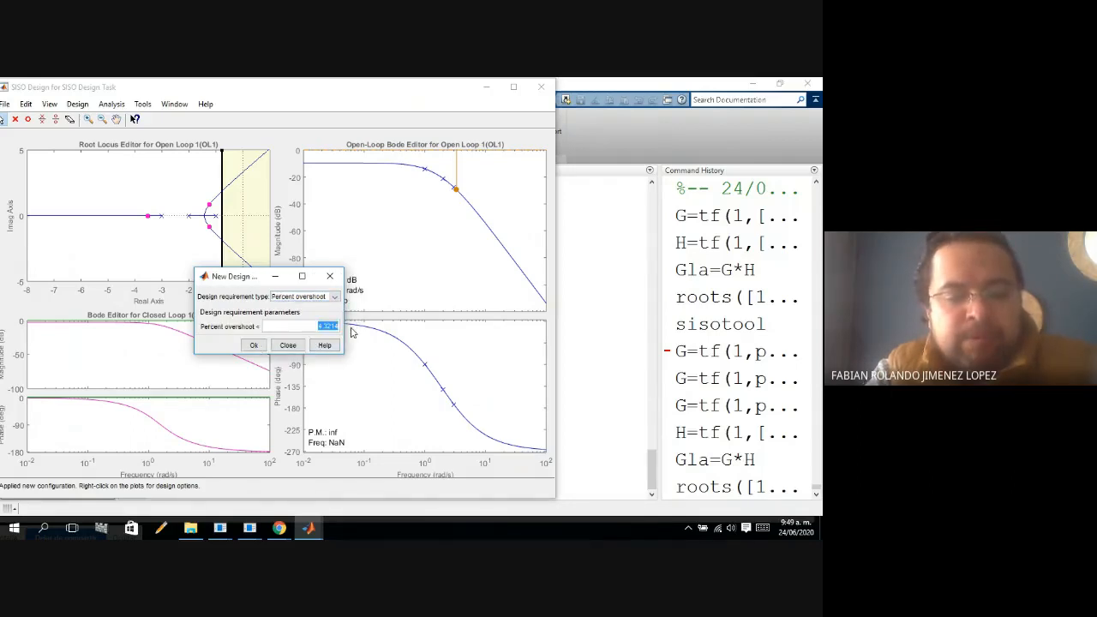
type("10")
left_click(254, 344)
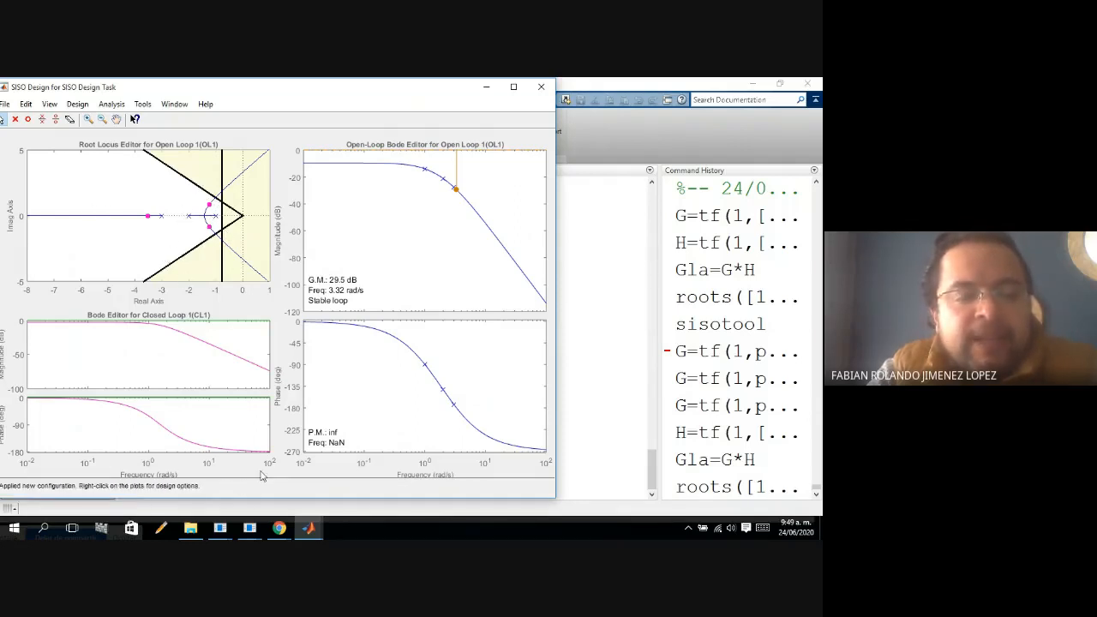
left_click(241, 256)
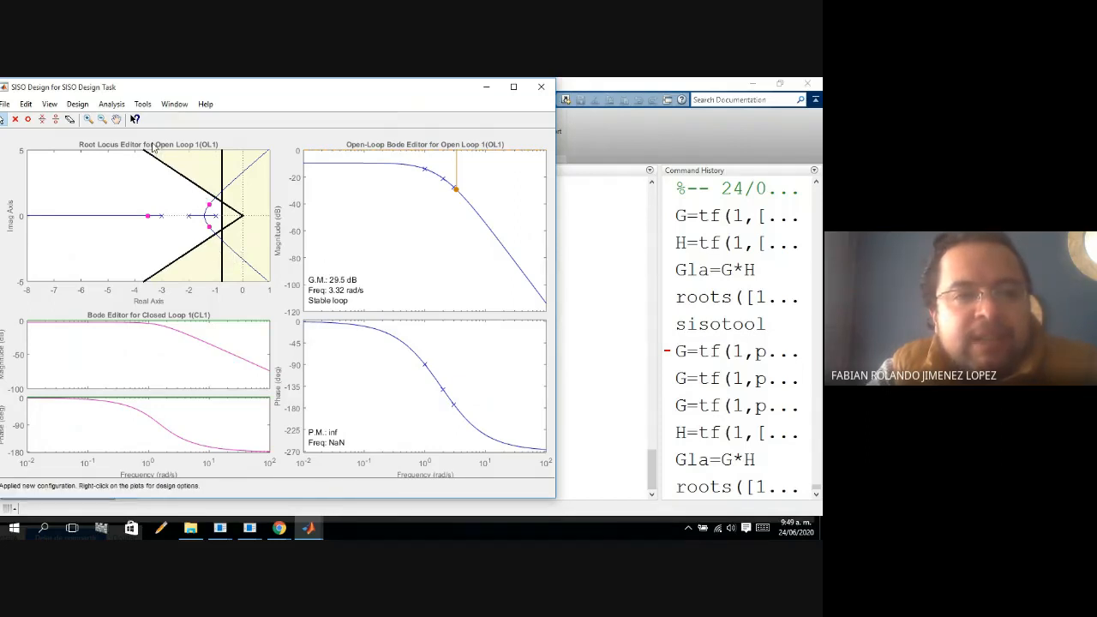
Bring up the Control and Estimation Tools Manager and the Linear System Analyzer step response alongside the SISO Design window.
left_click(82, 106)
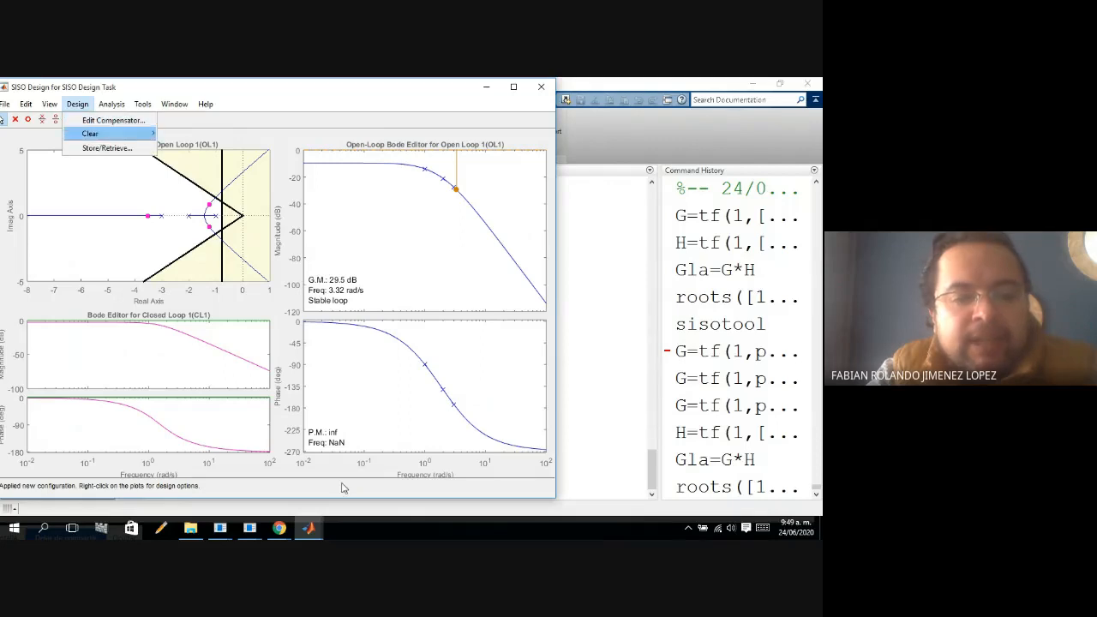
left_click(314, 530)
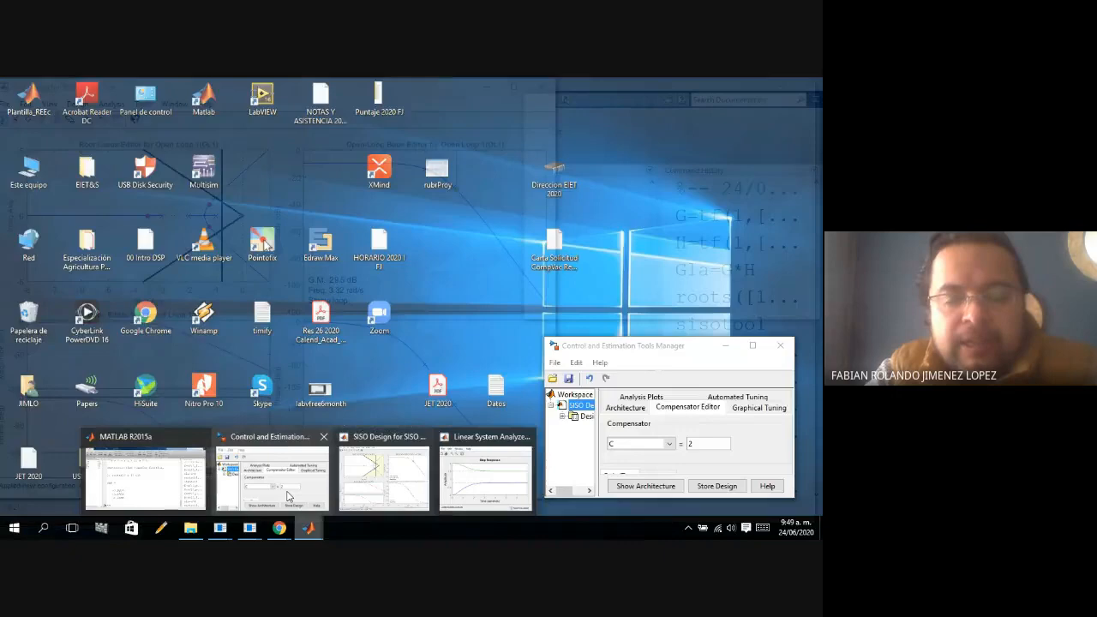
left_click(289, 495)
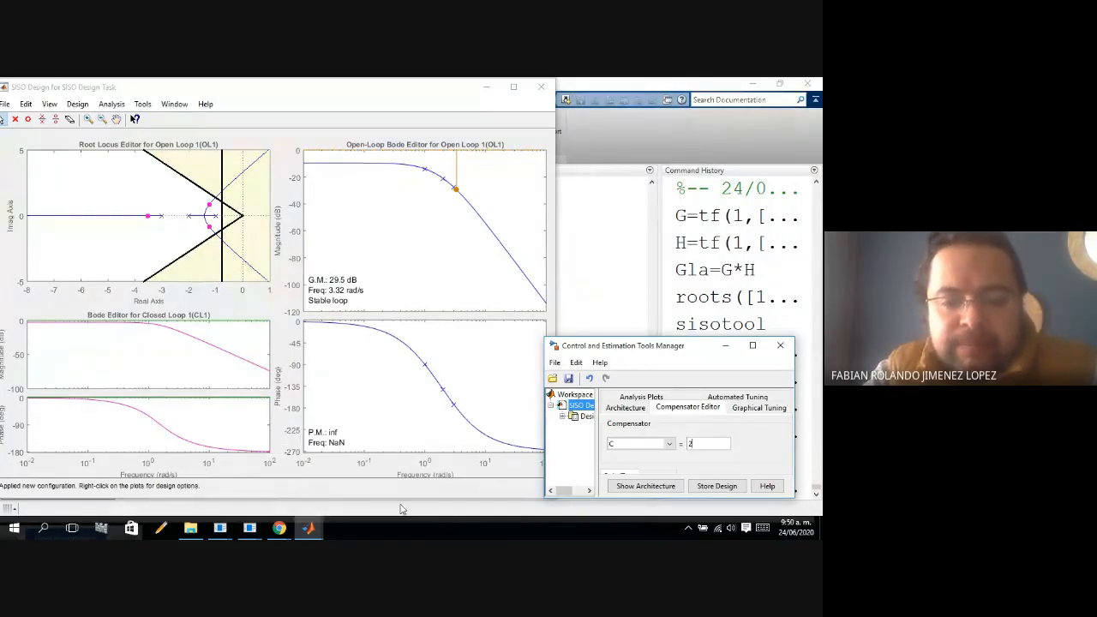
left_click(312, 530)
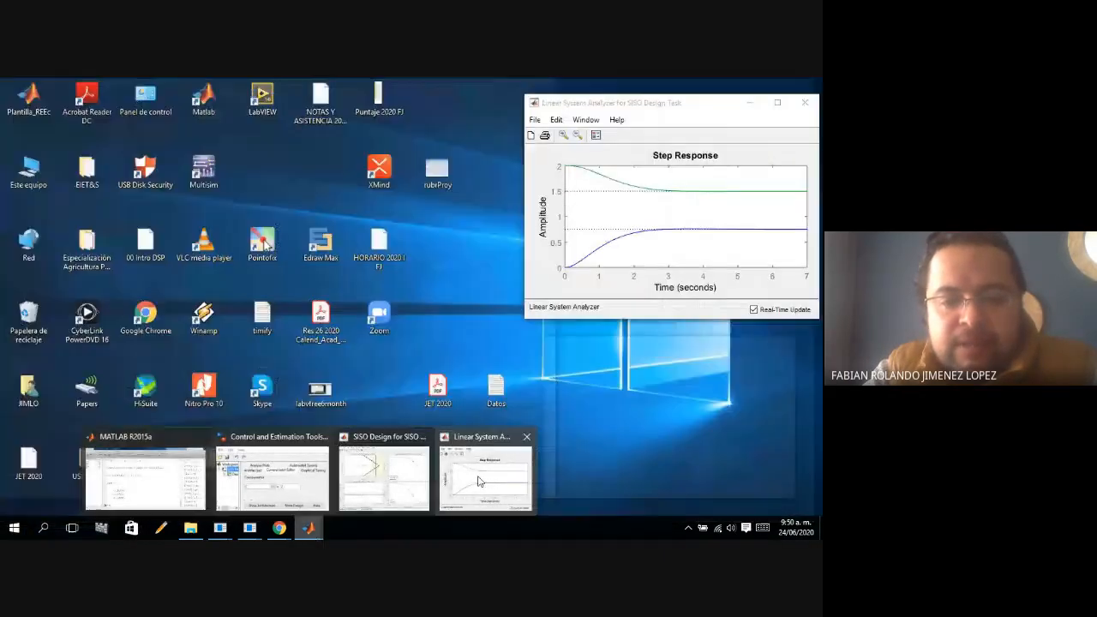
left_click(480, 482)
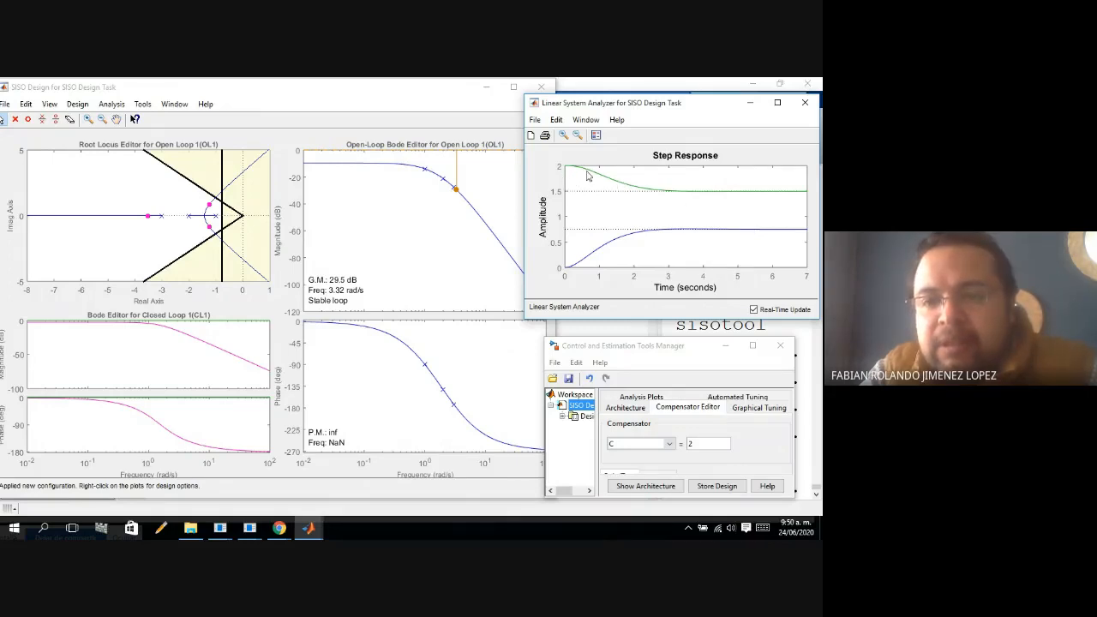
Set the gain of compensator C to -10 and apply it to the plots.
left_click(703, 444)
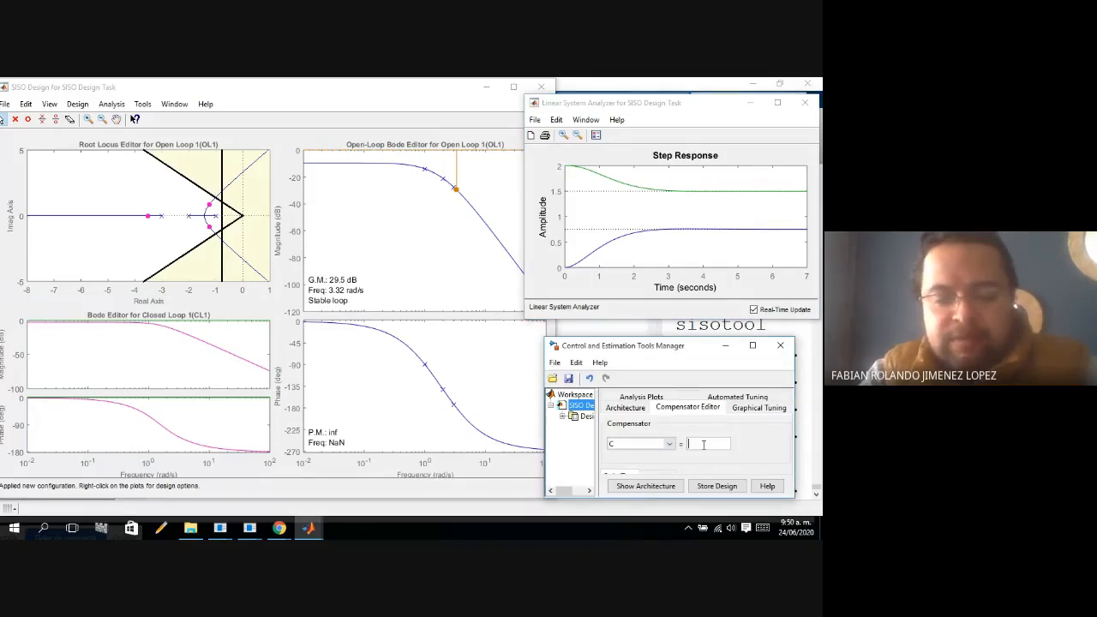
type("-10")
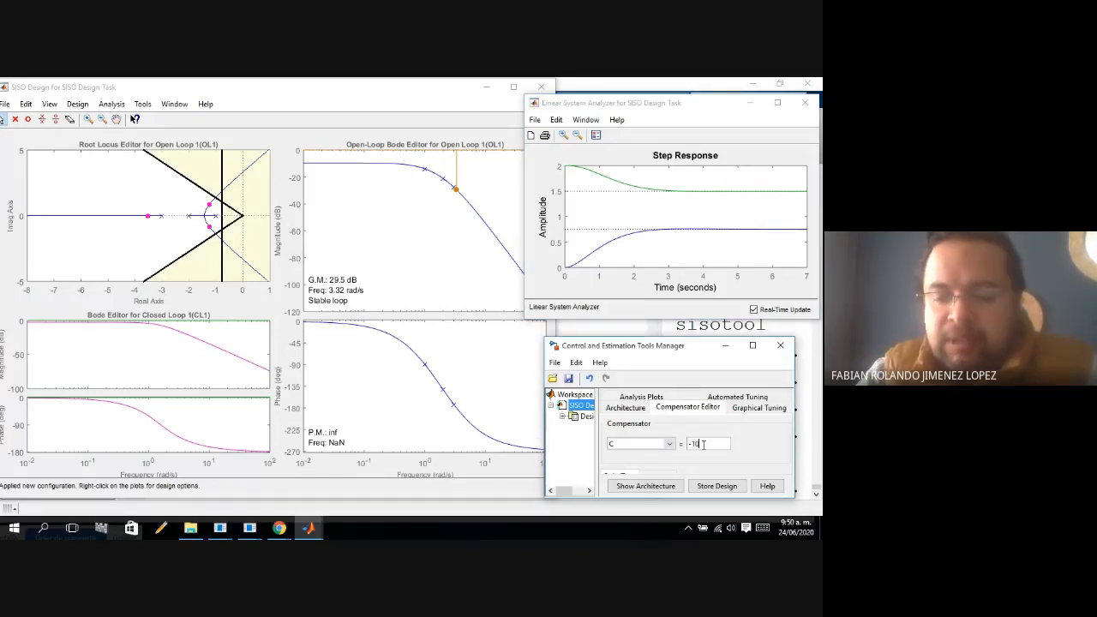
key("Return")
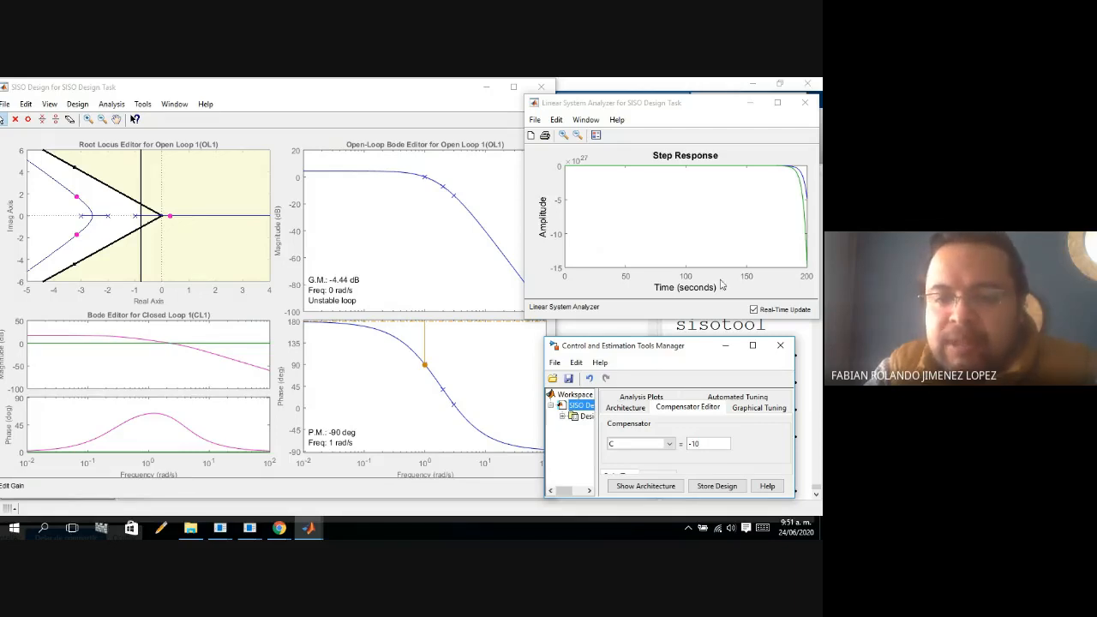
Set the gain of compensator C to -6 and inspect the closed-loop pole at the root locus origin.
key("BackSpace")
key("BackSpace")
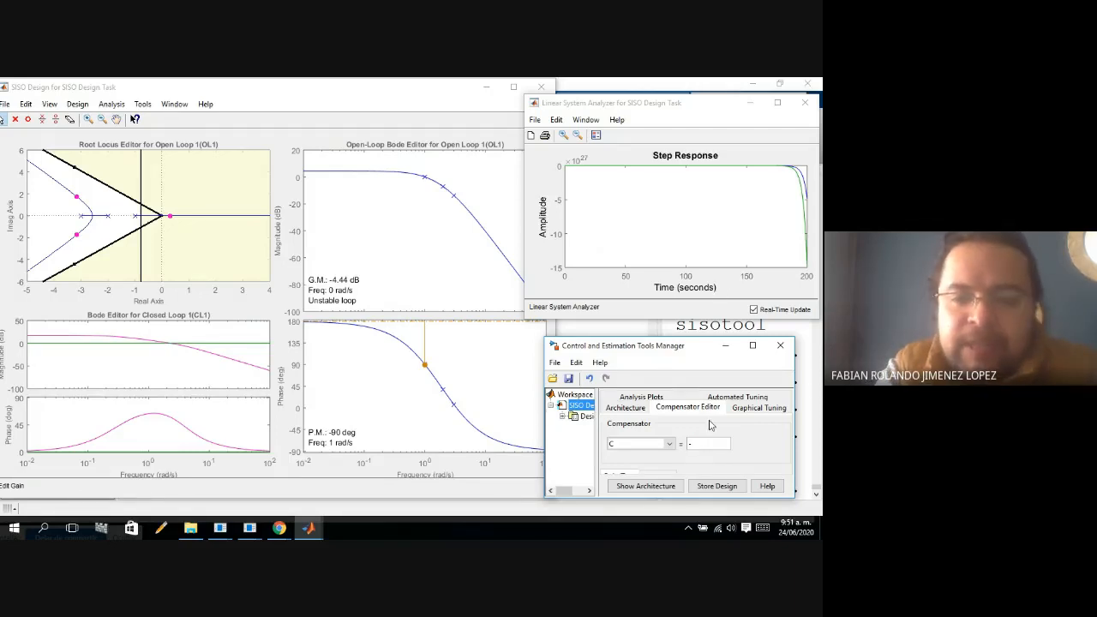
type("8")
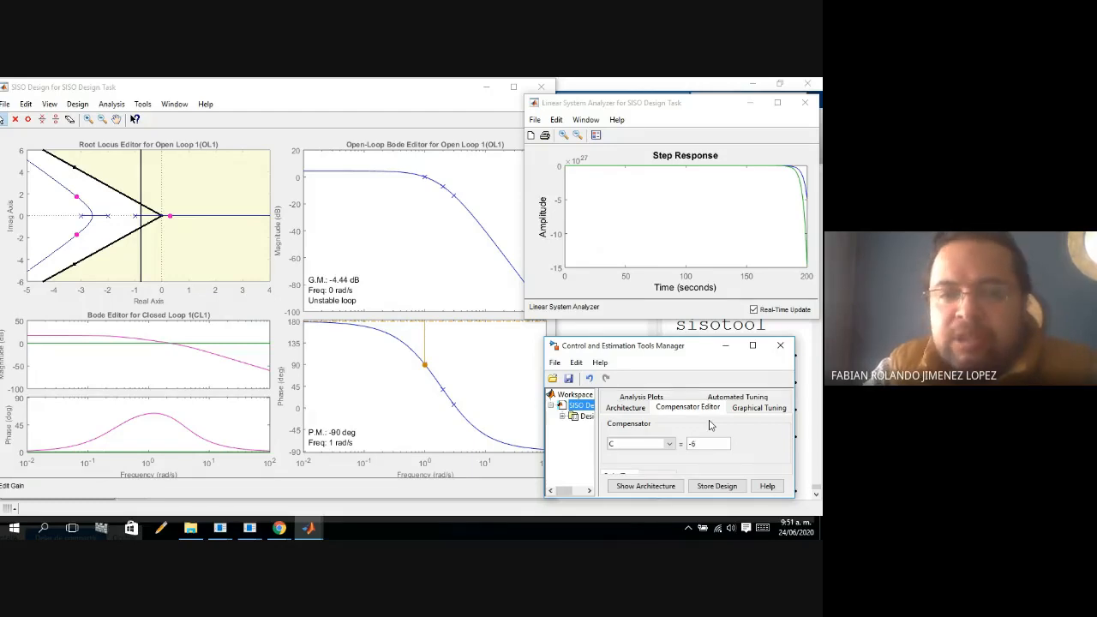
key("BackSpace")
type("6")
key("Return")
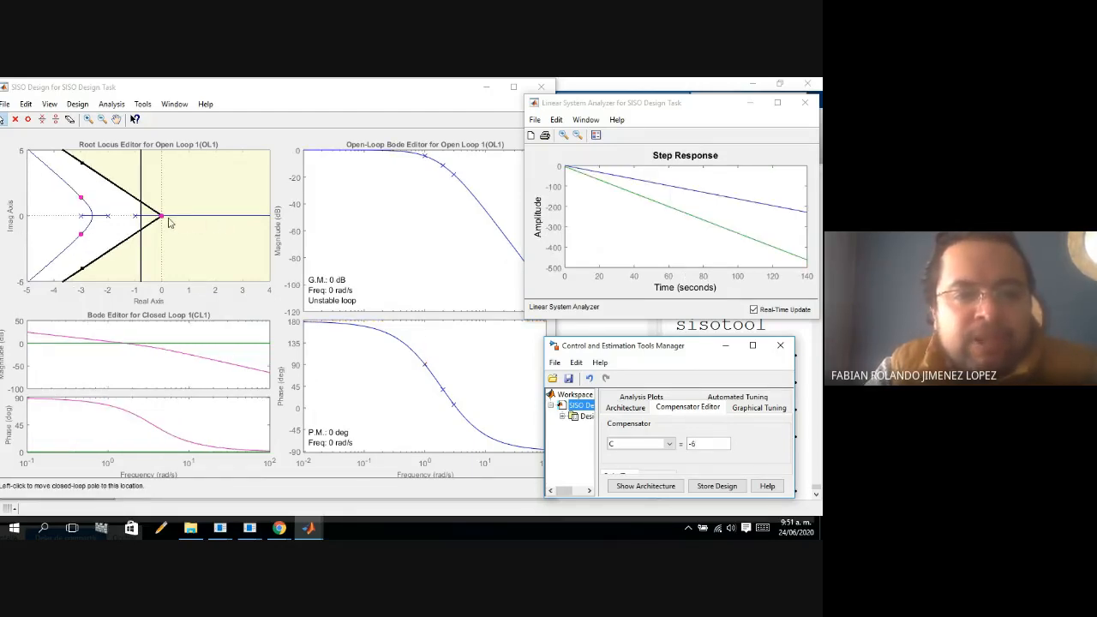
left_click_drag(161, 217, 163, 216)
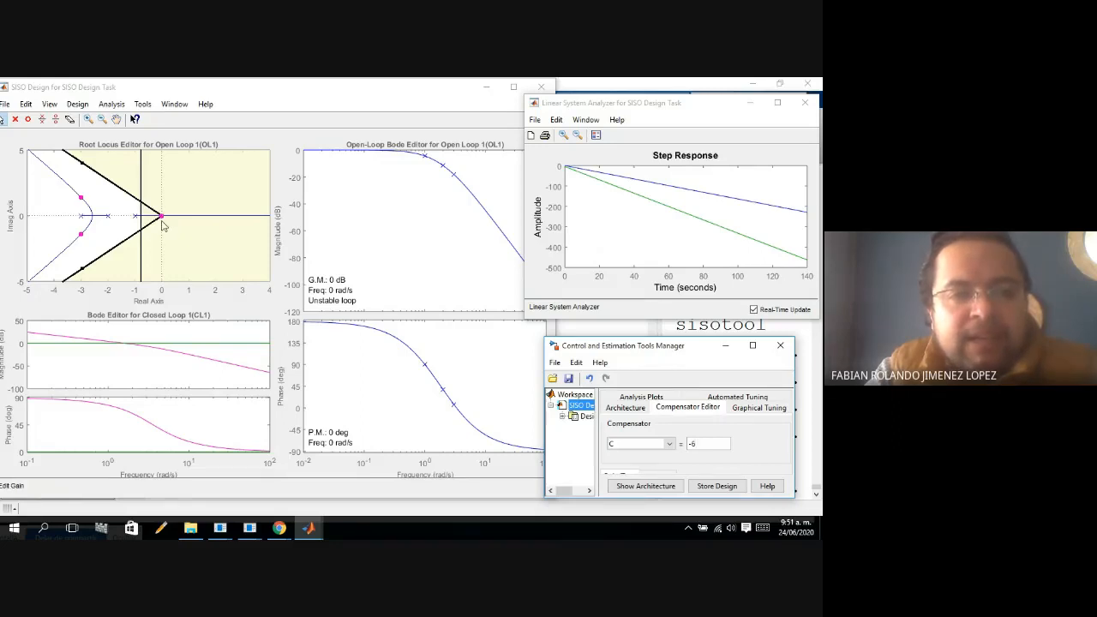
left_click(162, 217)
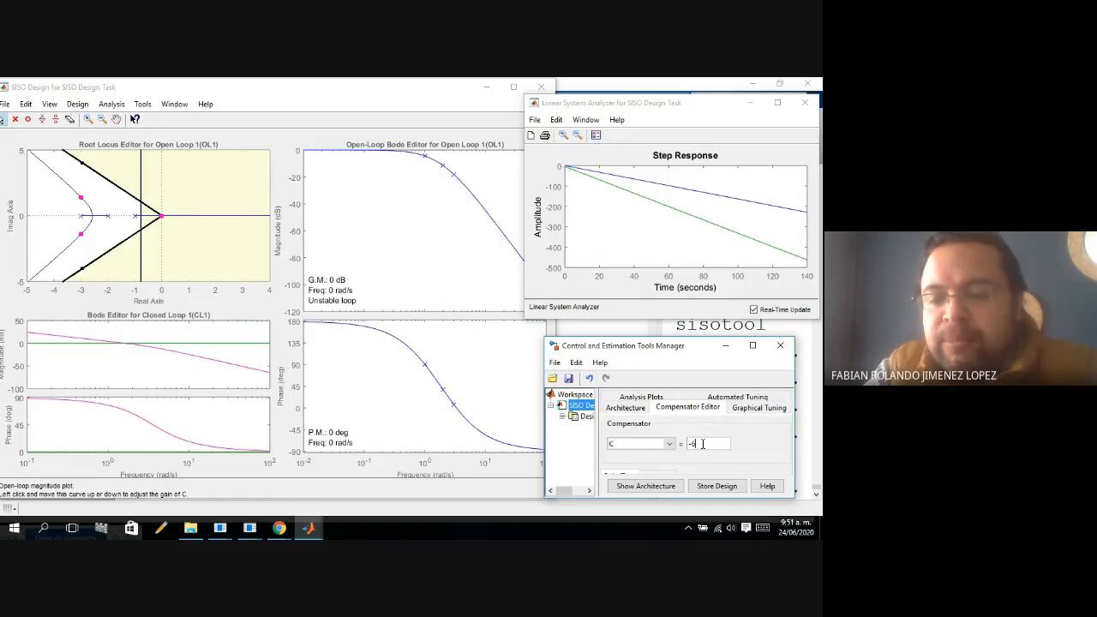
Set the gain of compensator C to 65 to test a value above the upper stability limit.
key("BackSpace")
key("BackSpace")
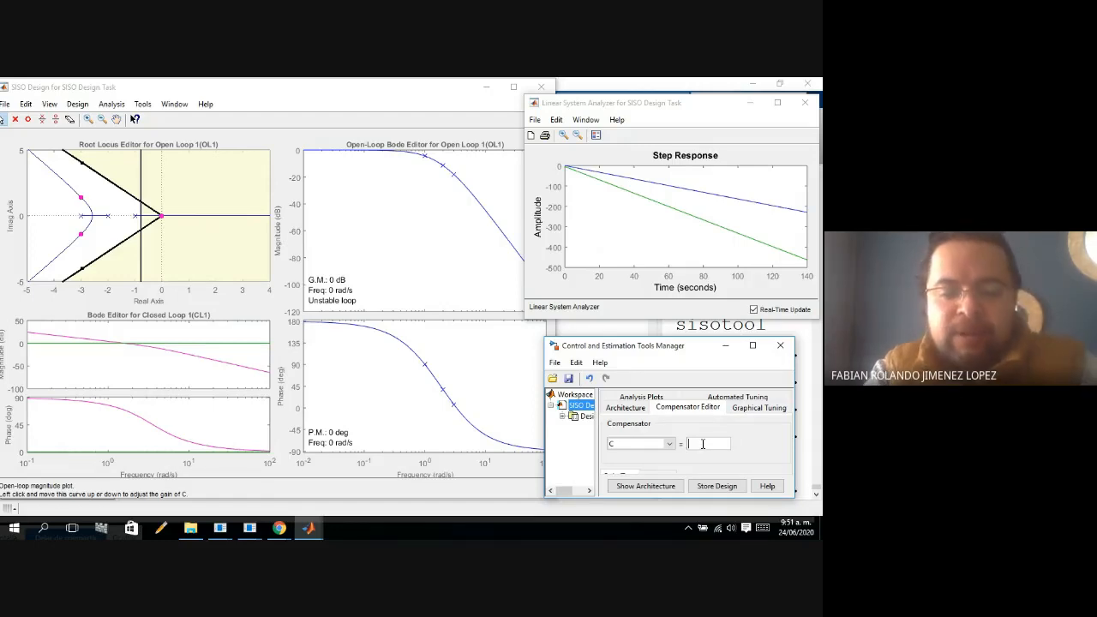
type("65")
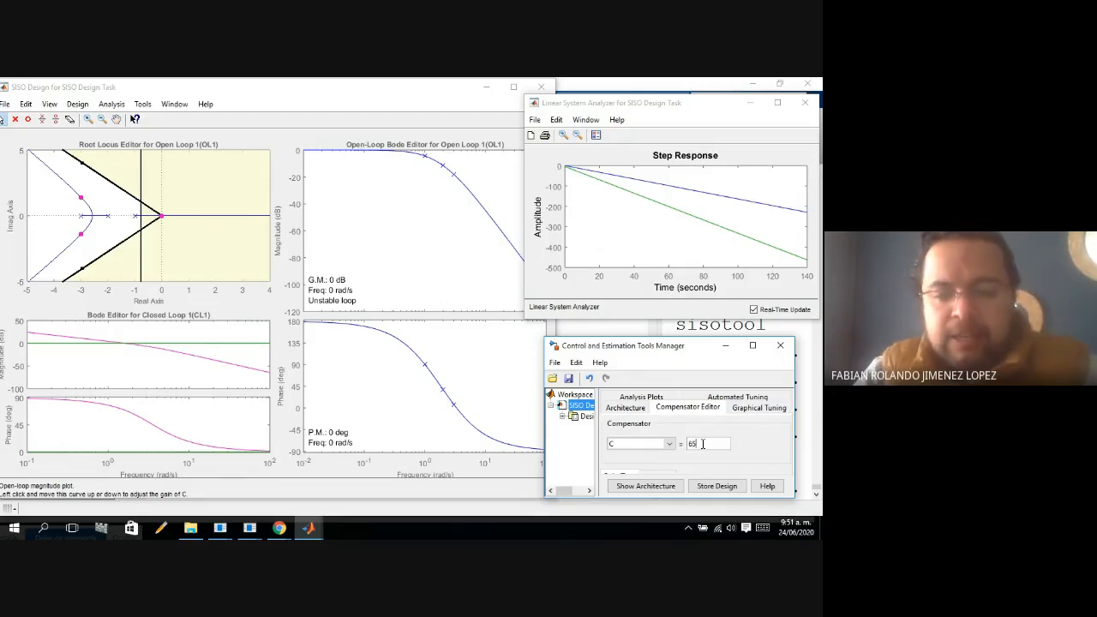
key("Return")
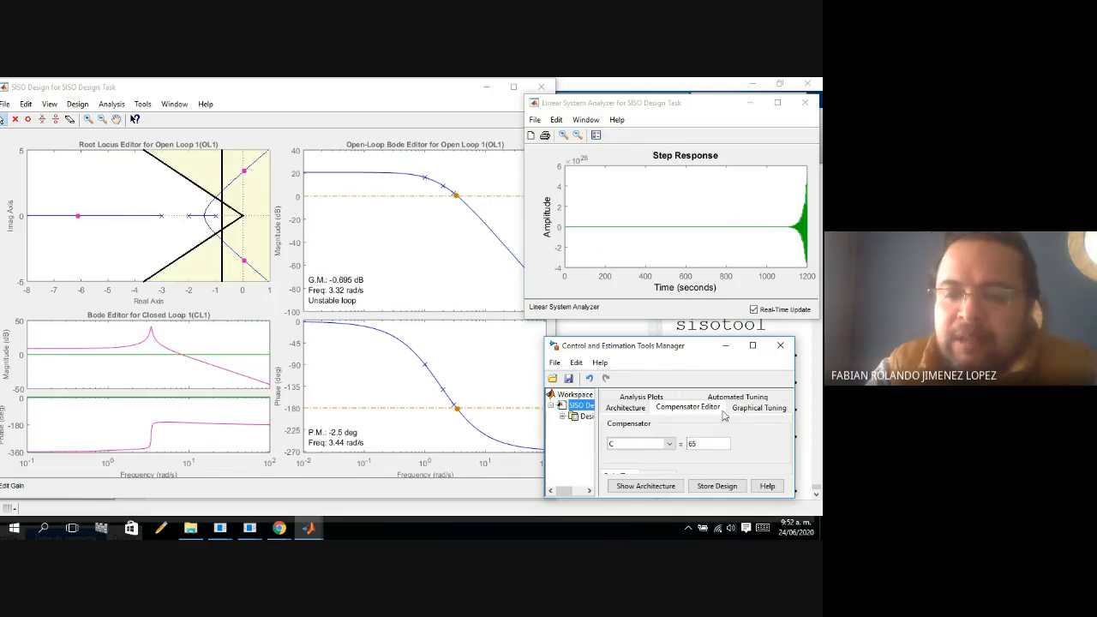
Set the gain of compensator C to 60 to test the upper limit of stability.
key("BackSpace")
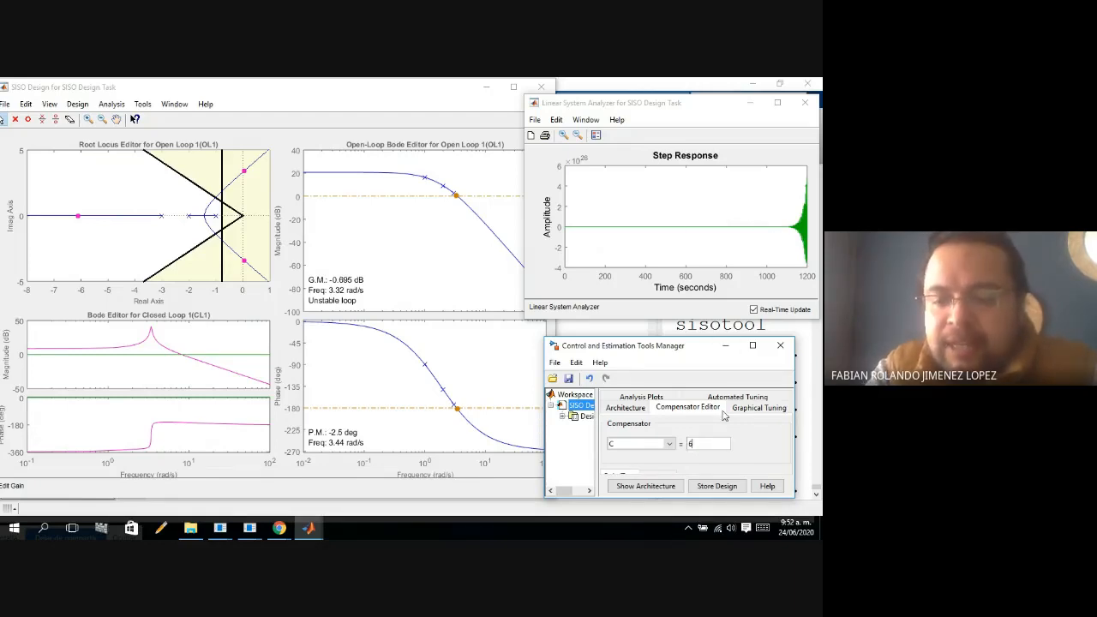
type("0")
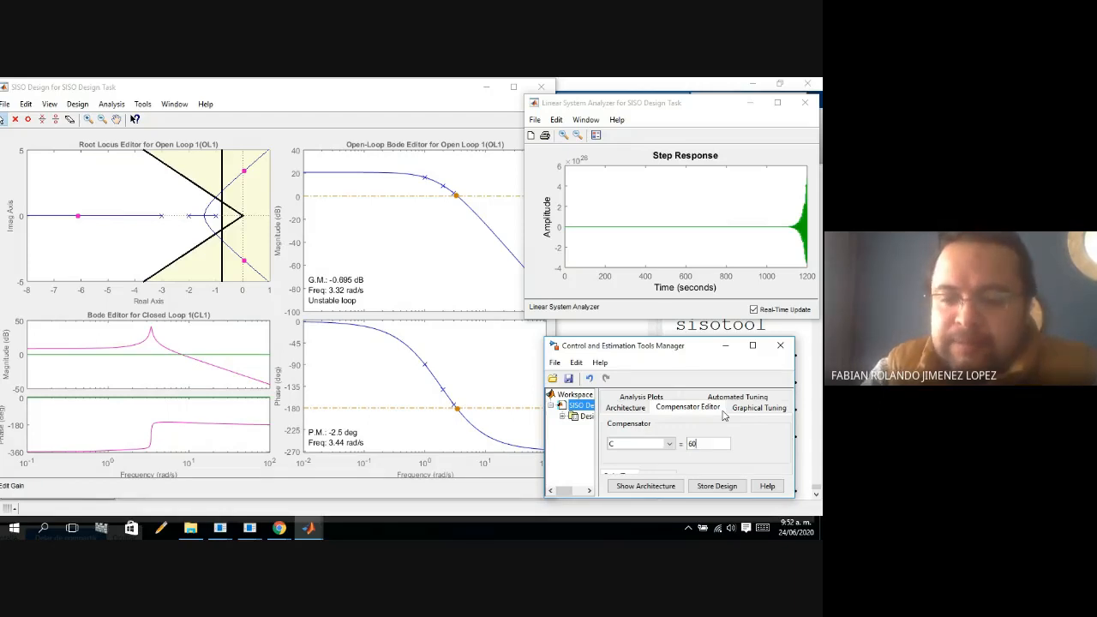
key("Return")
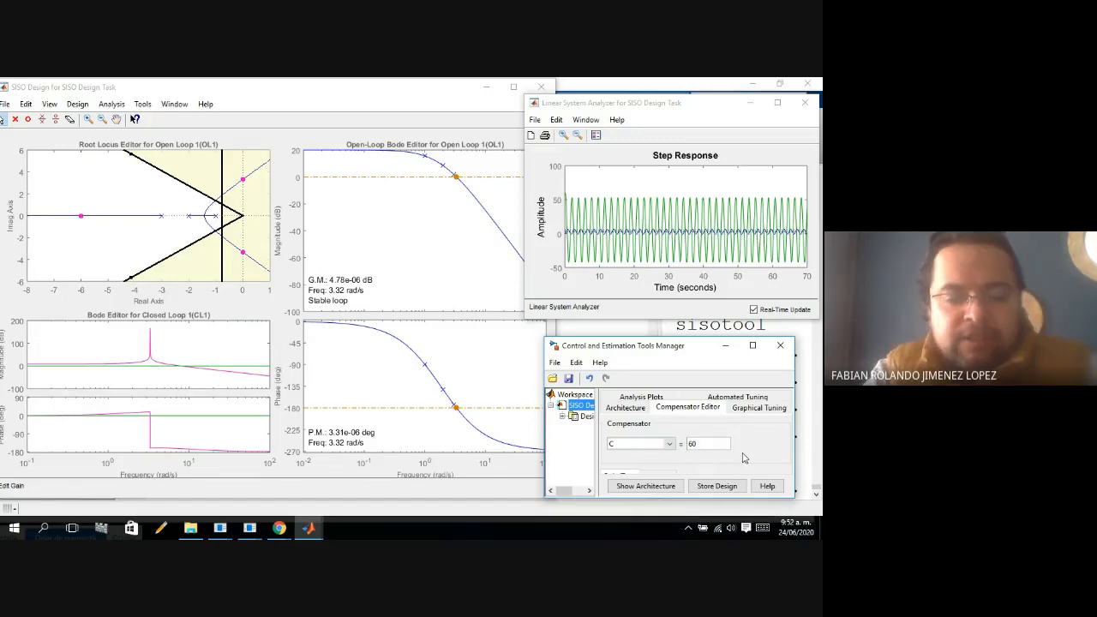
Set the gain of compensator C to 1 and apply it to the plots.
key("BackSpace")
key("BackSpace")
type("1")
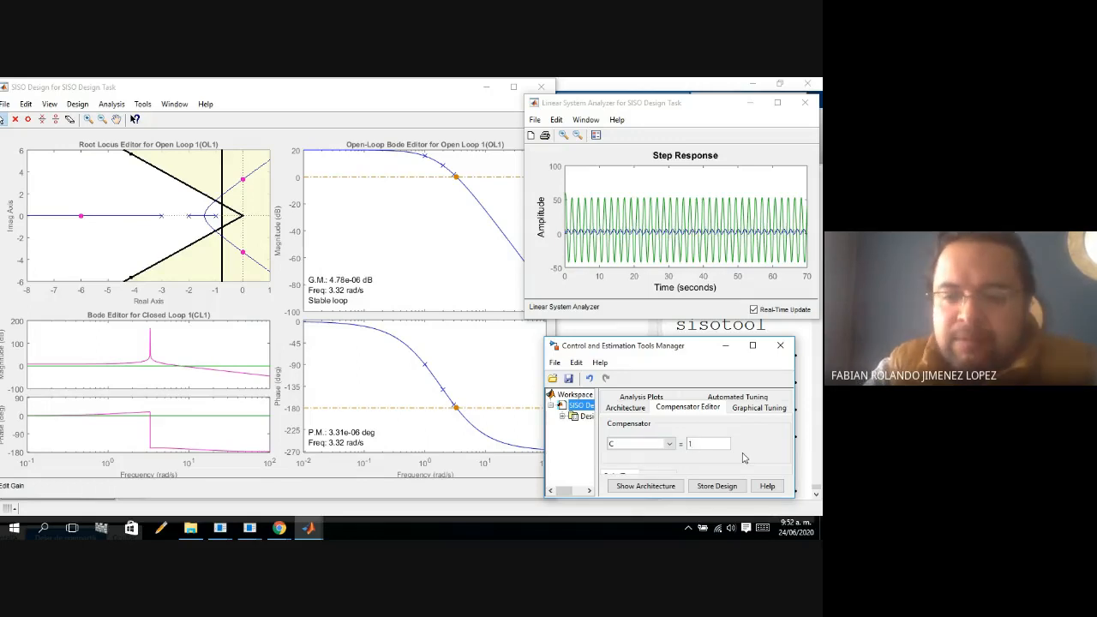
key("Return")
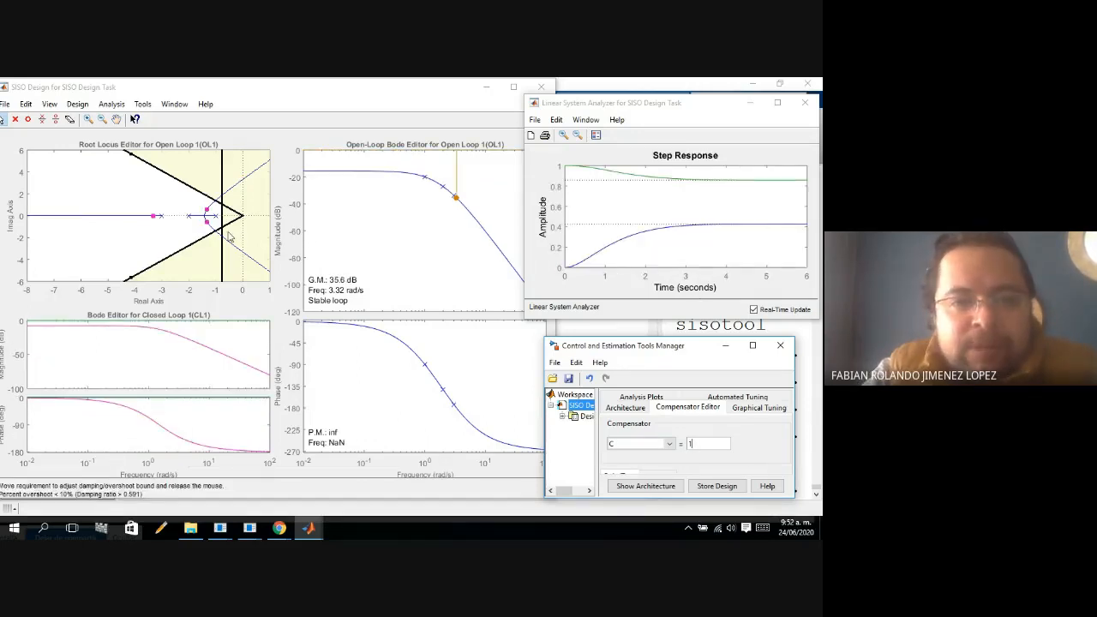
Move the lower complex closed-loop pole along the root locus to the overshoot boundary, at a gain of about 4.89.
left_click(88, 120)
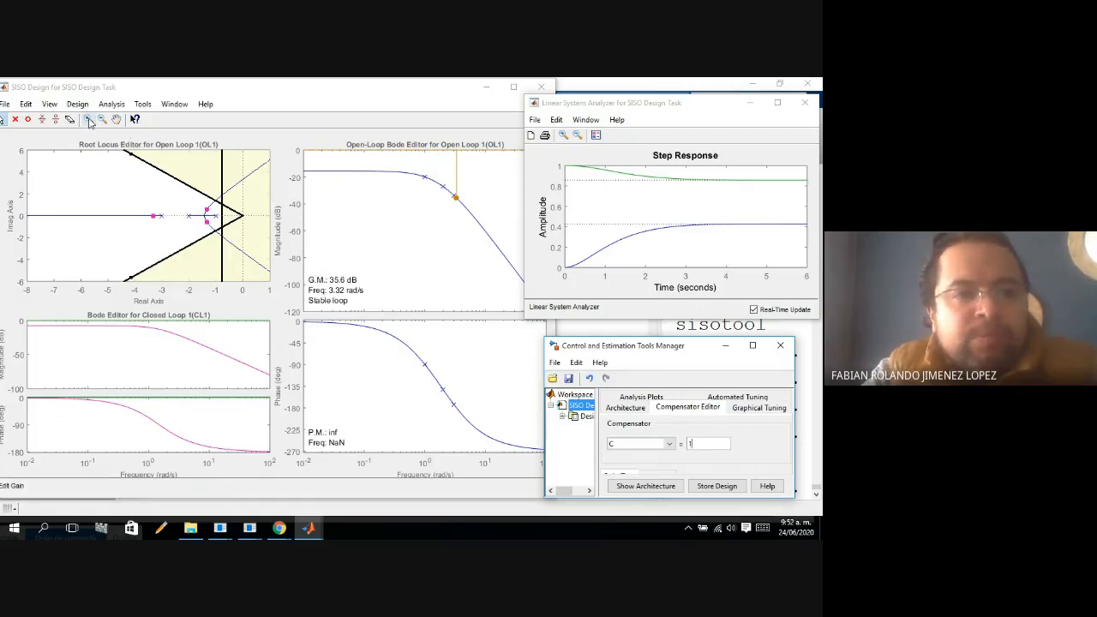
left_click(212, 237)
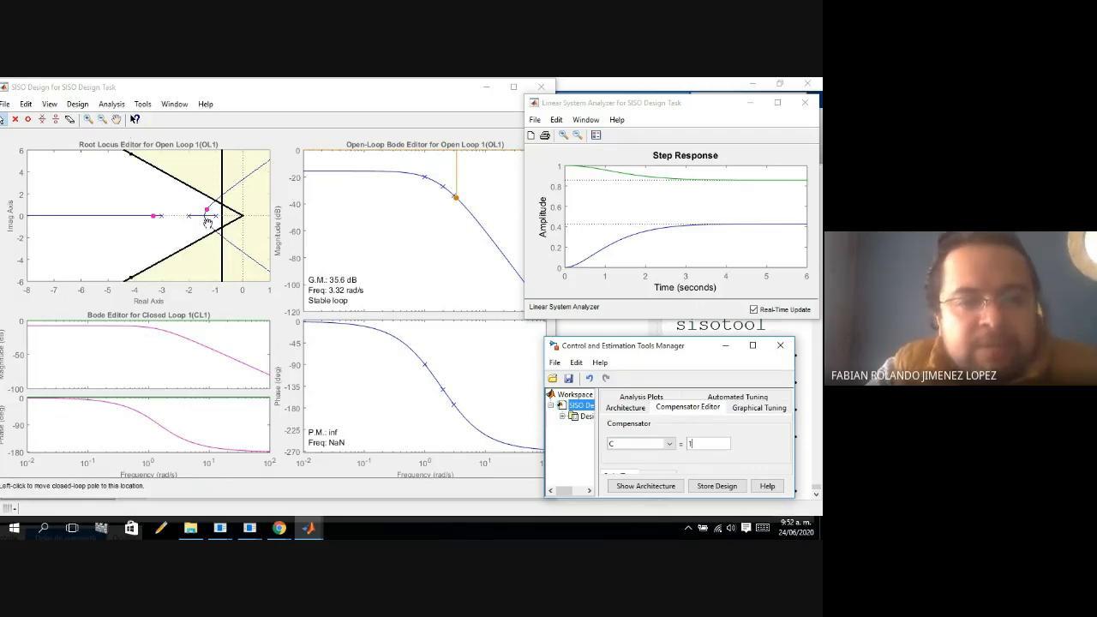
left_click_drag(207, 223, 216, 230)
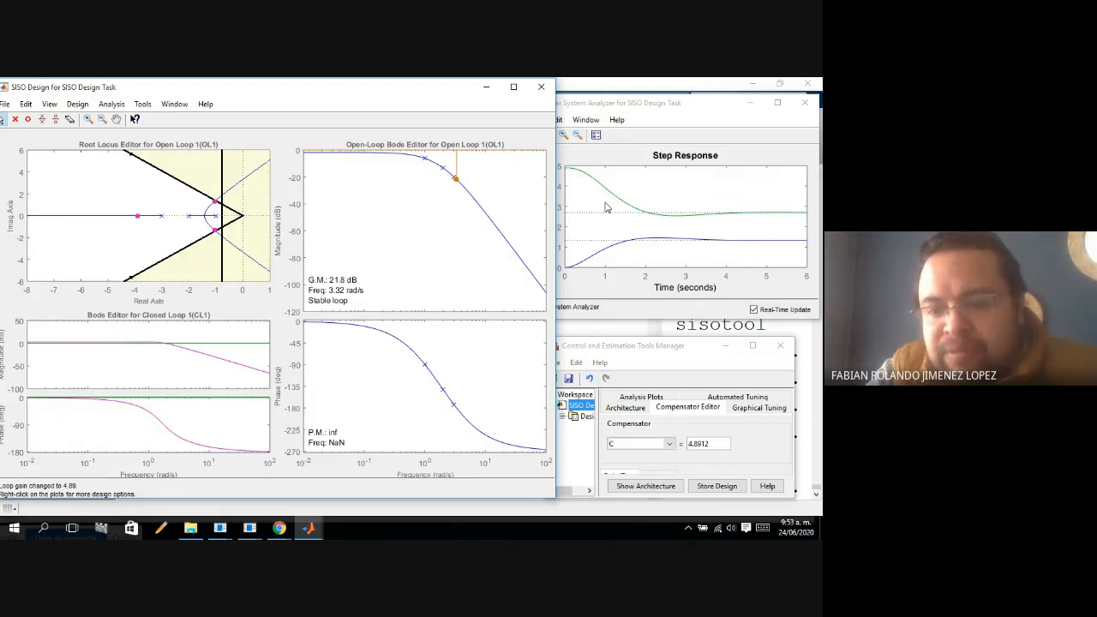
Set the gain of compensator C to 4 and reposition the Control and Estimation Tools Manager window below the step response.
left_click(714, 446)
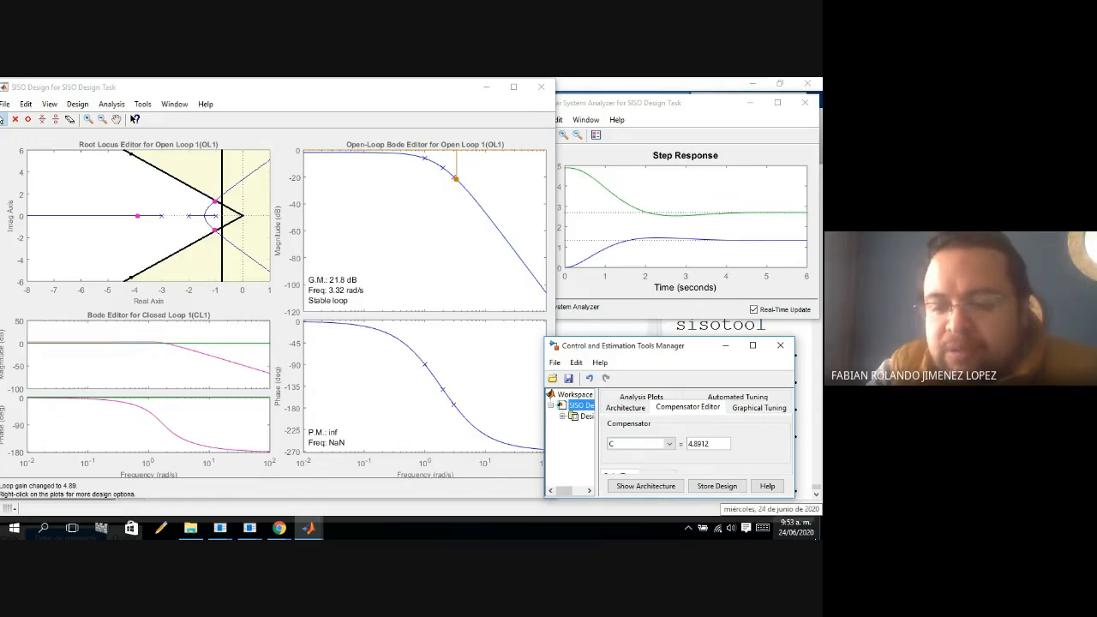
key("BackSpace")
key("BackSpace")
key("BackSpace")
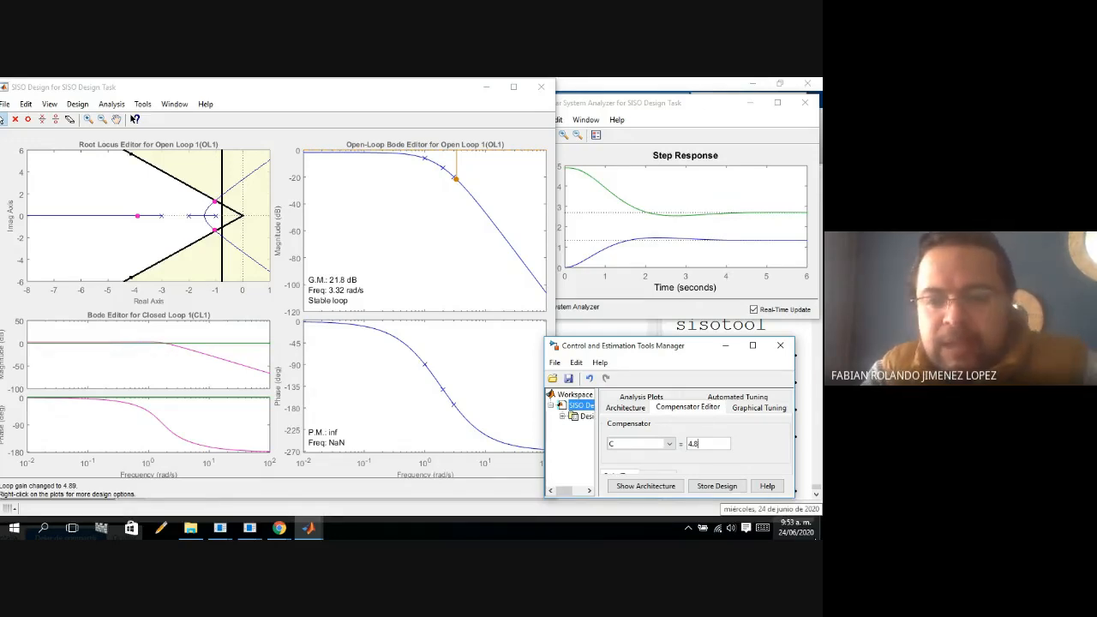
key("BackSpace")
type("4")
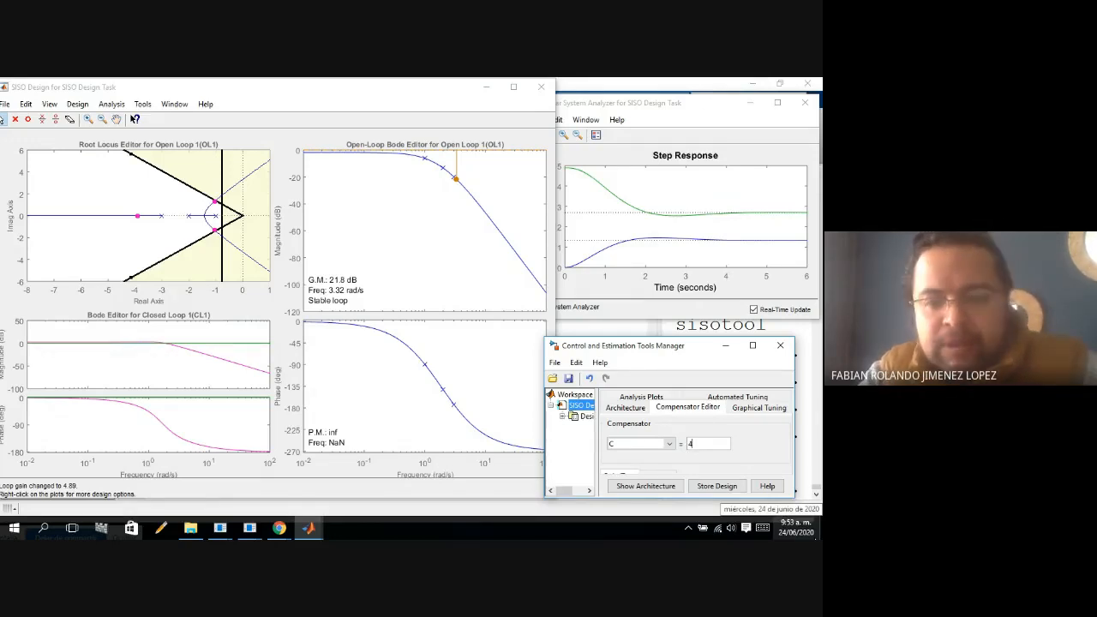
key("Return")
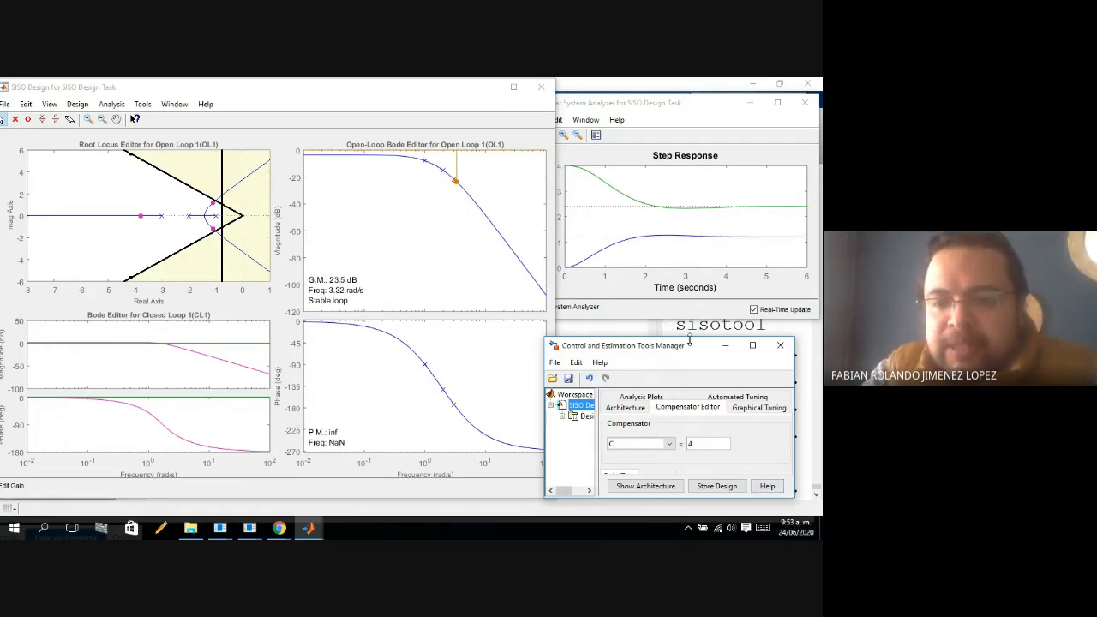
left_click_drag(689, 341, 711, 340)
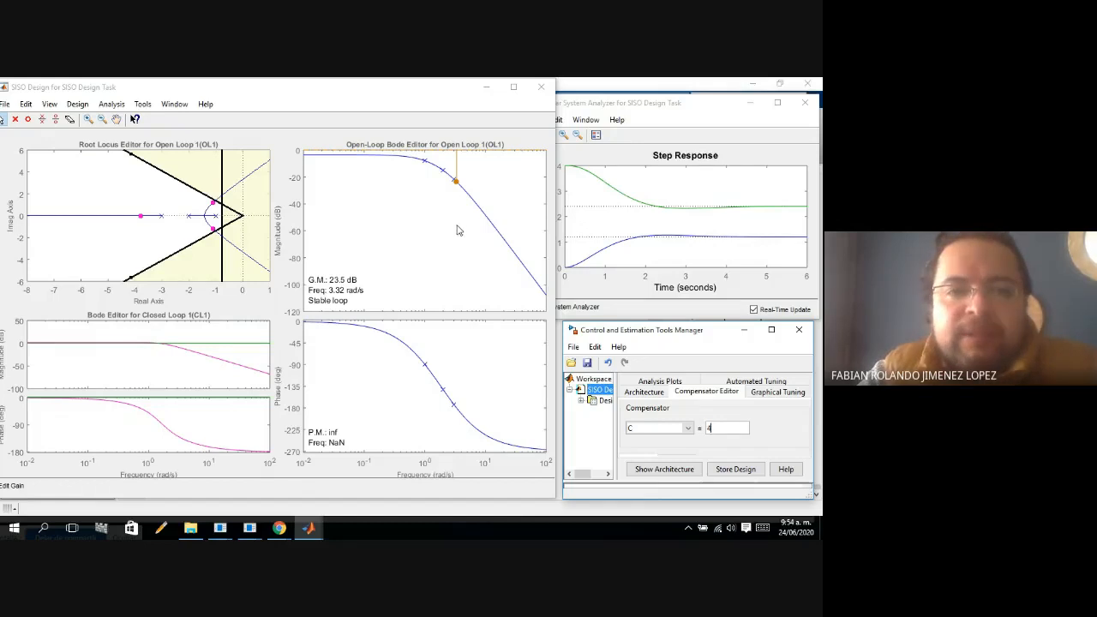
Switch to the Google Meet call in Chrome and request to stop the meeting recording.
left_click(282, 530)
left_click(238, 499)
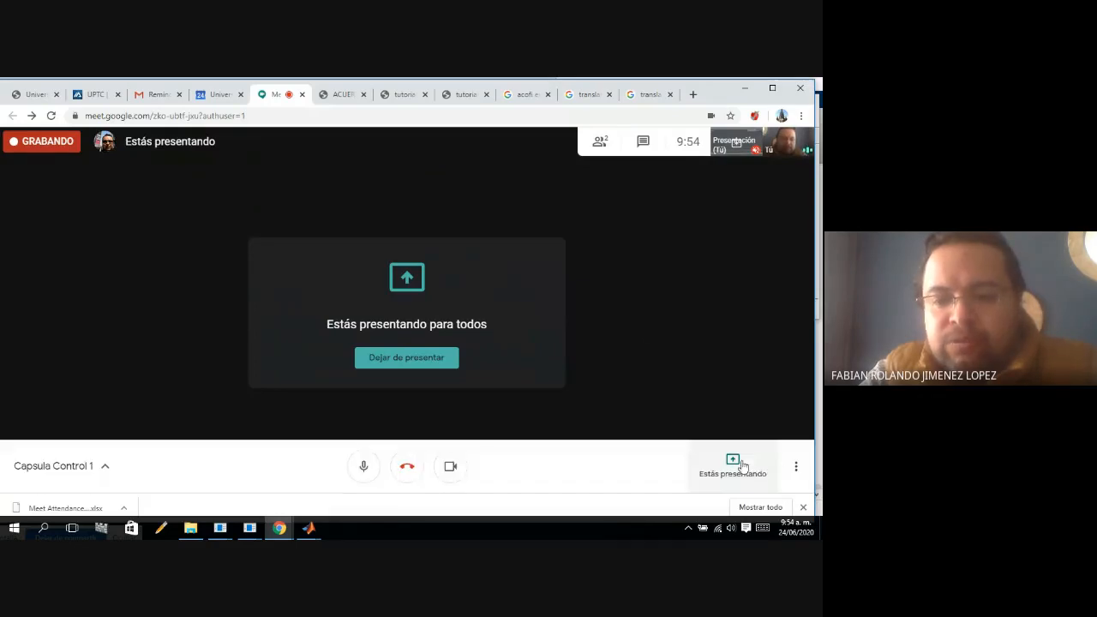
left_click(800, 475)
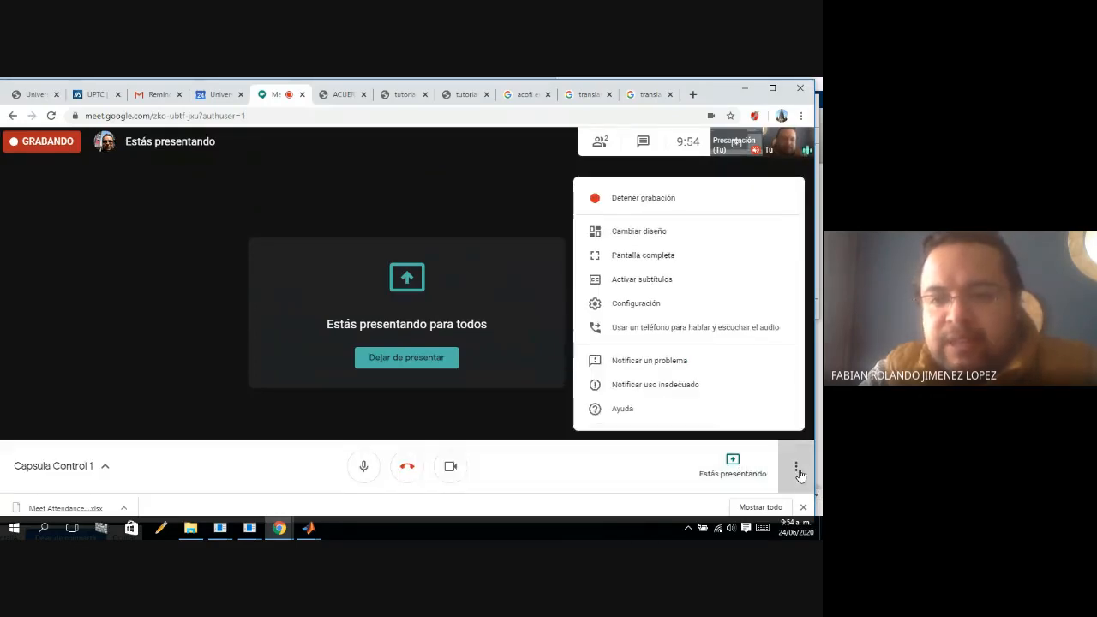
left_click(654, 204)
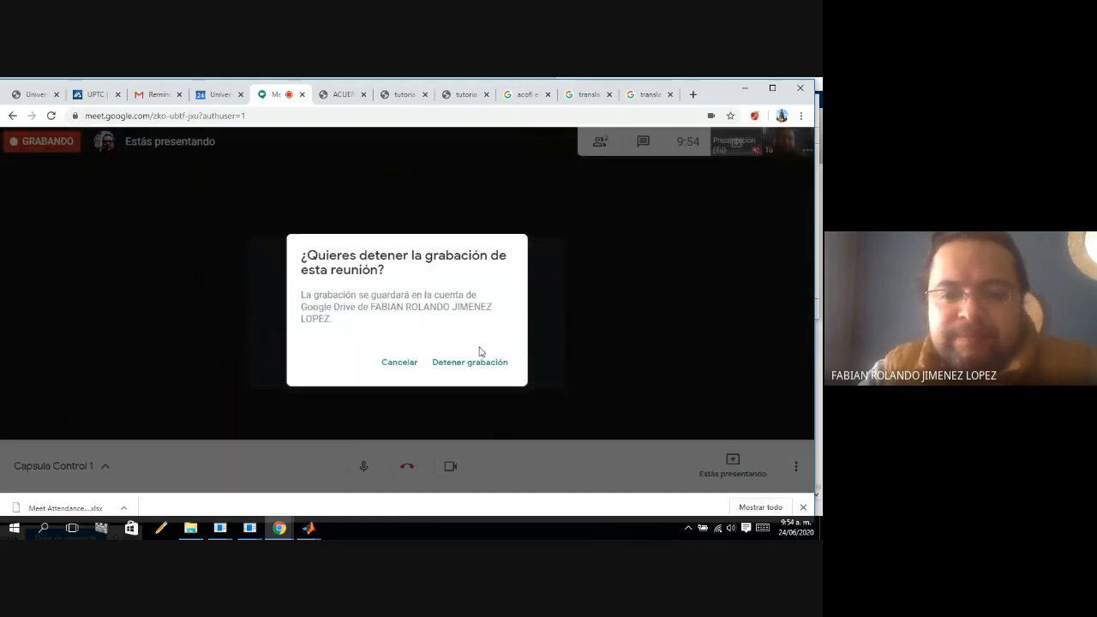